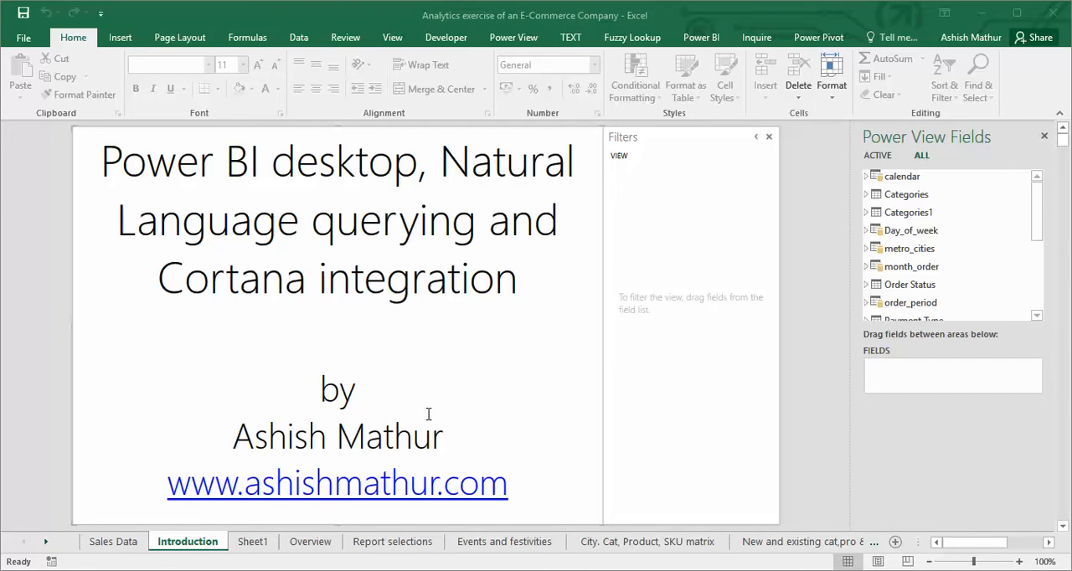
Open the Sales Data sheet and inspect the list of values available in its Category column.
click(113, 544)
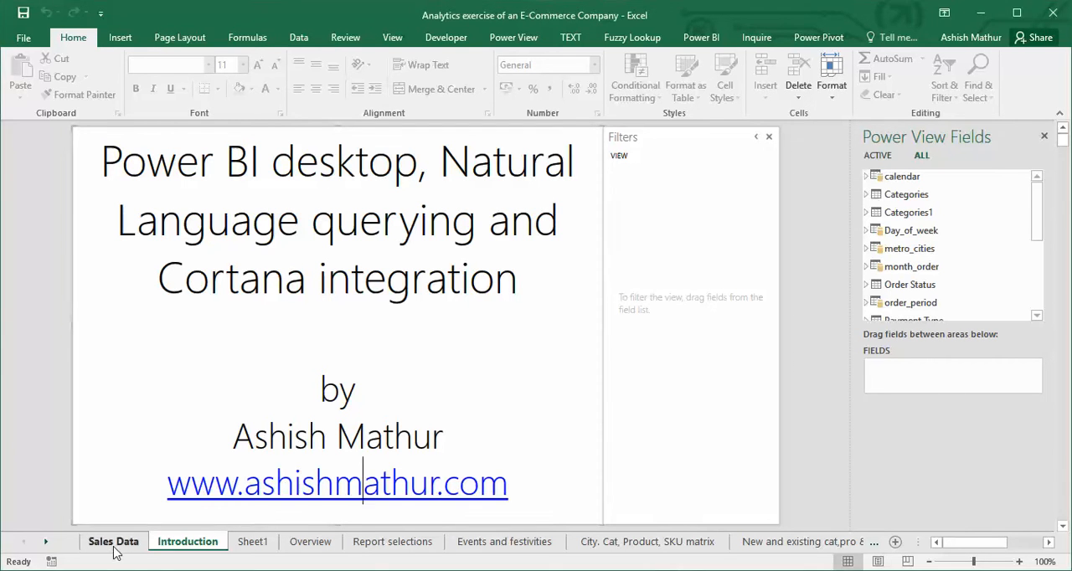
click(180, 330)
click(191, 230)
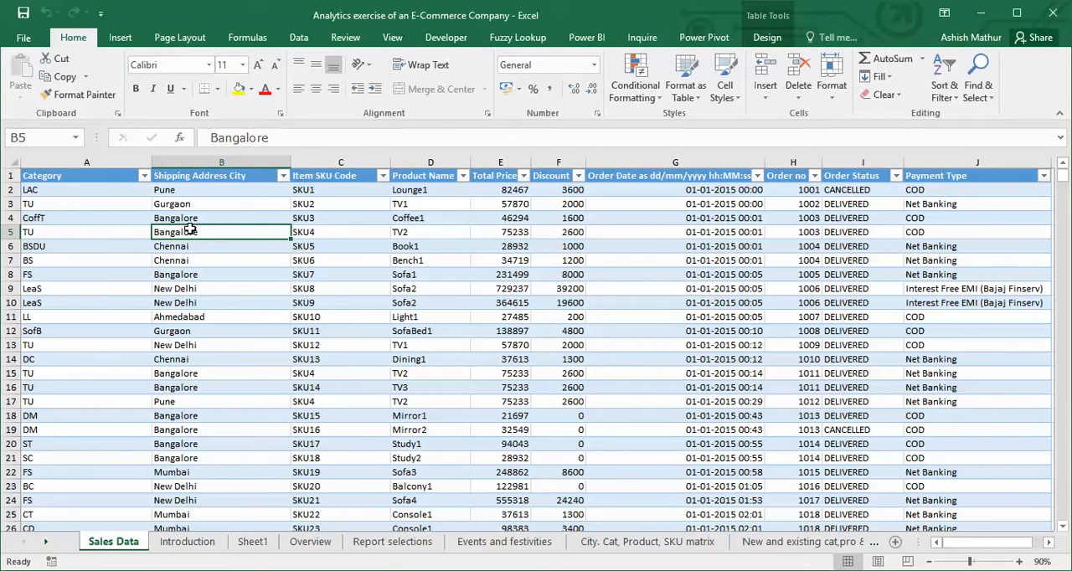
key(Left)
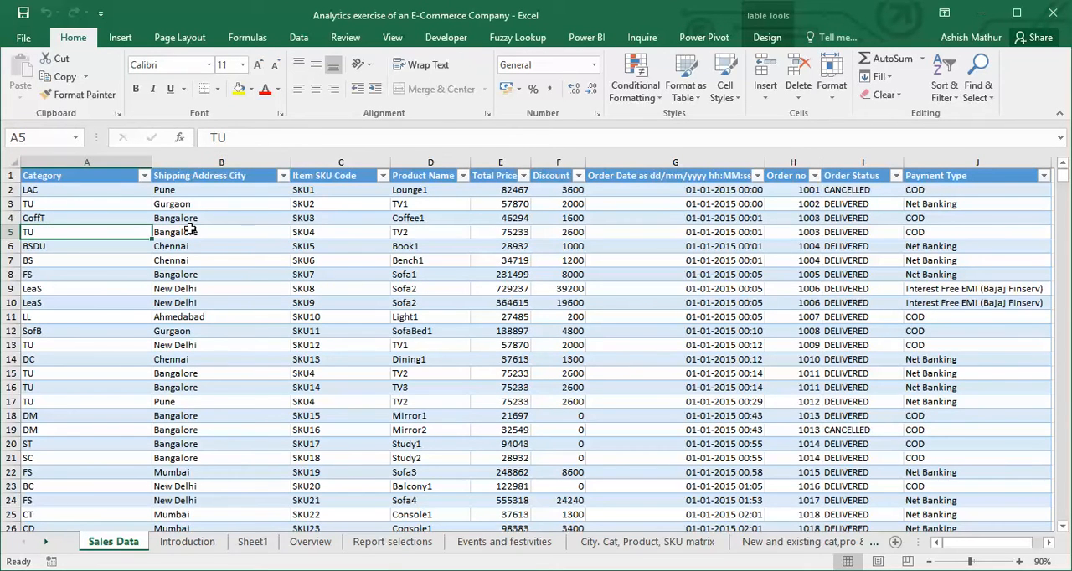
key(ctrl+Up)
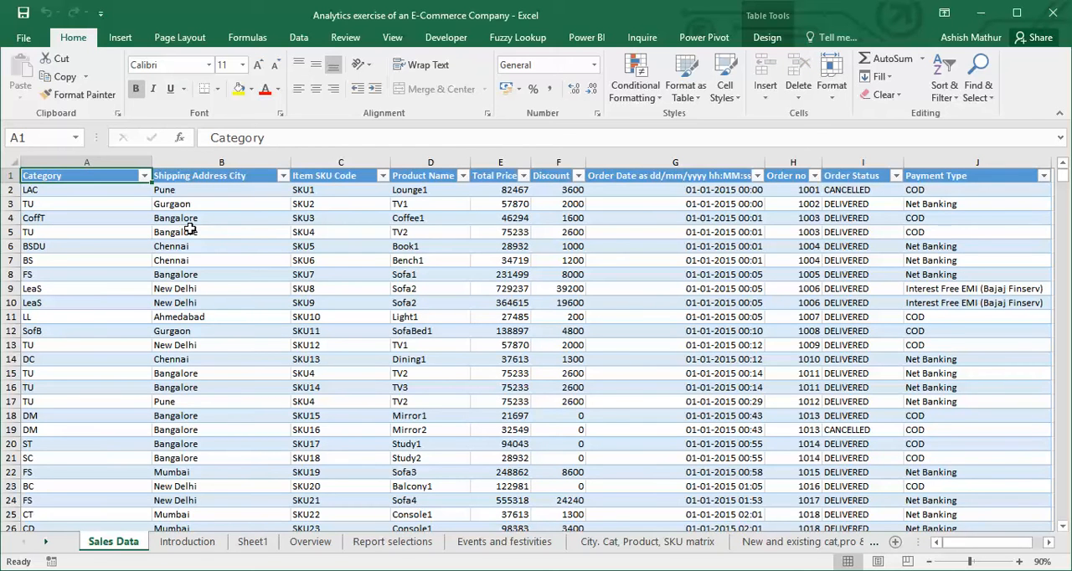
key(alt+Down)
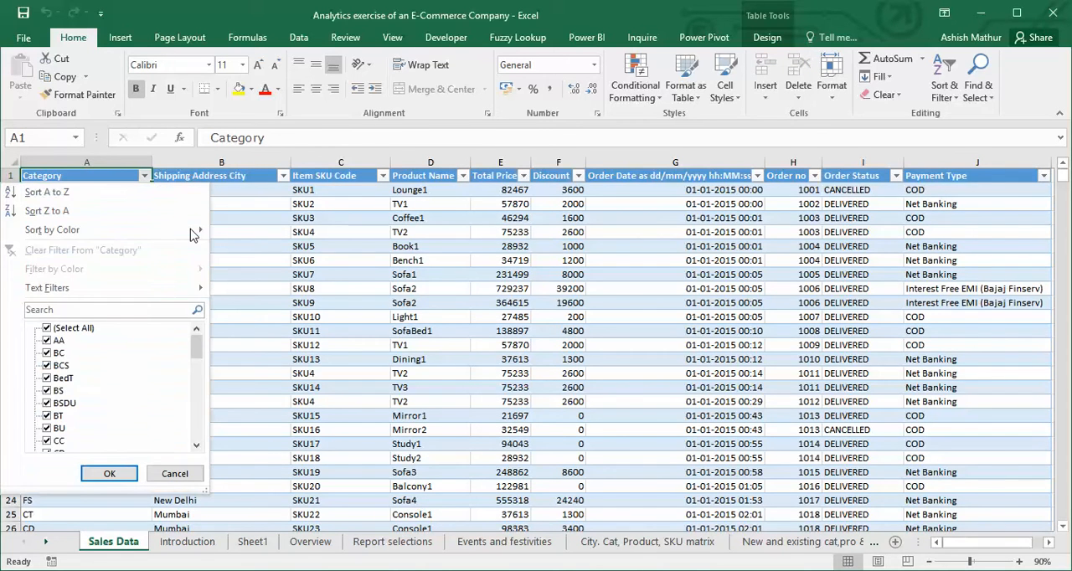
key(Escape)
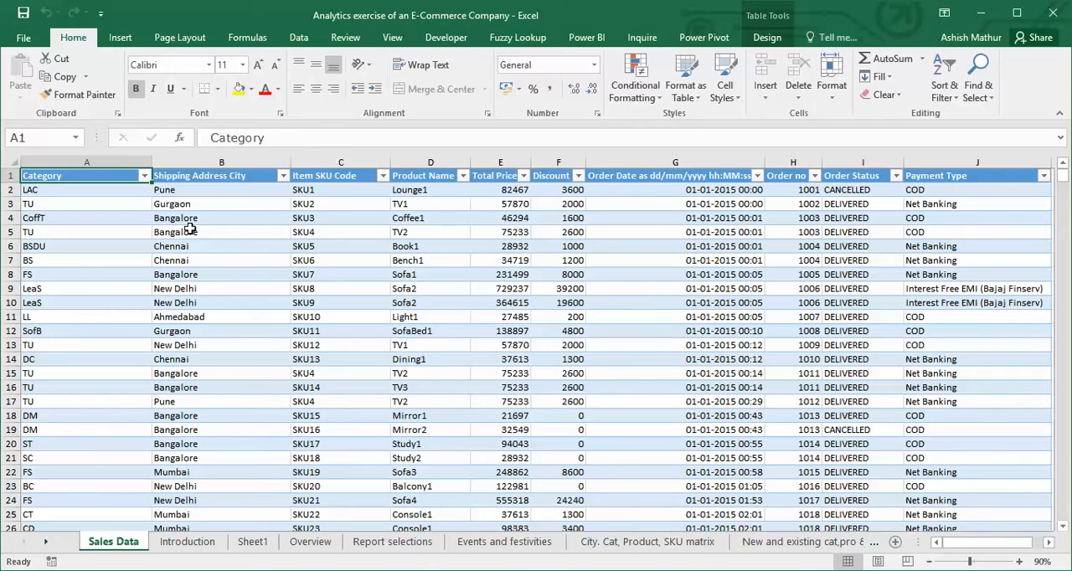
Examine the Sales Data column headers from Shipping Address City through Payment Type, including the Order Status filter values.
key(Right)
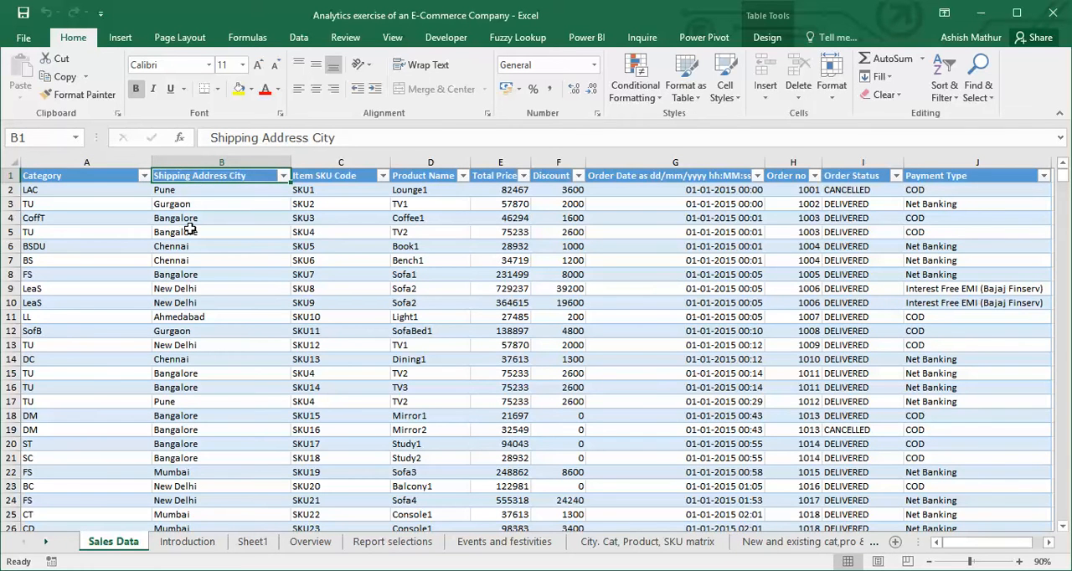
key(Right)
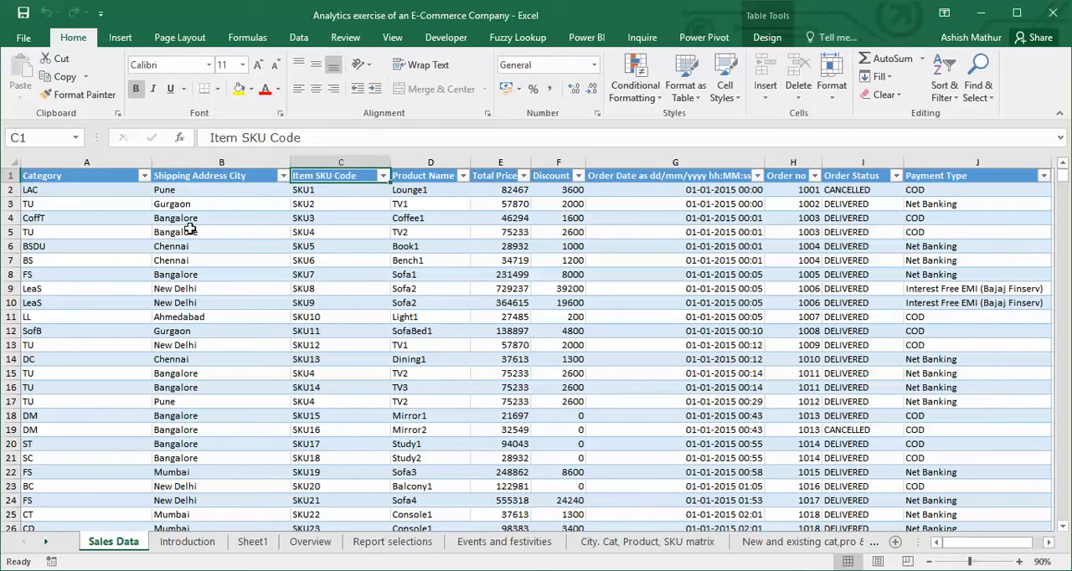
key(Right)
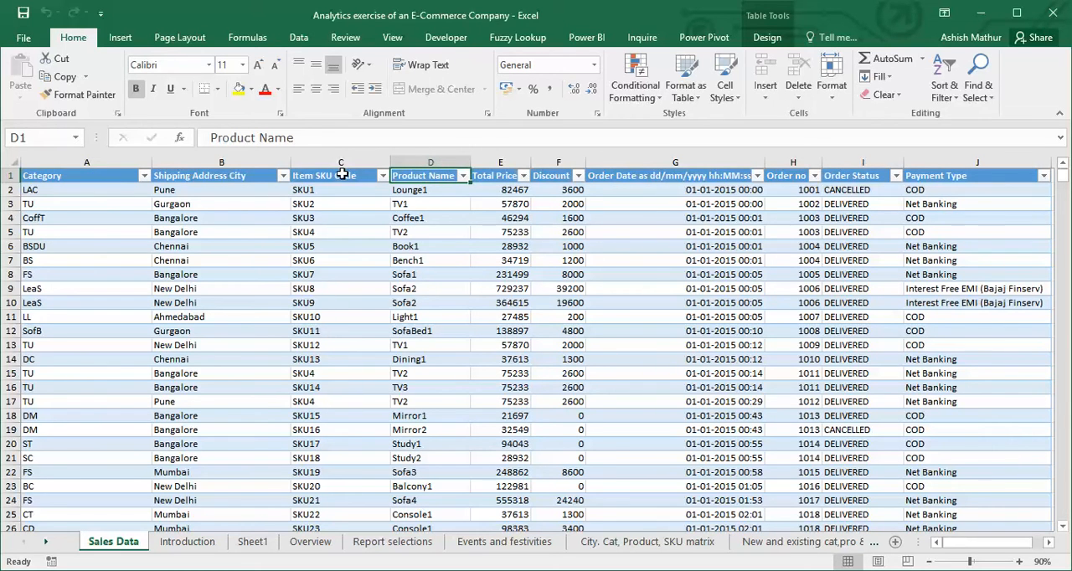
key(Right)
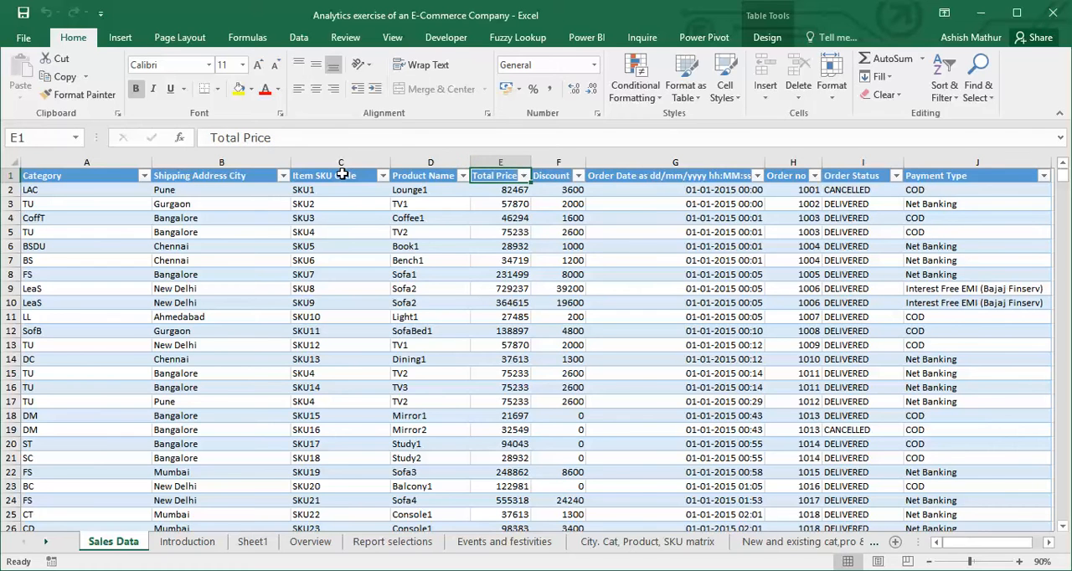
key(Right)
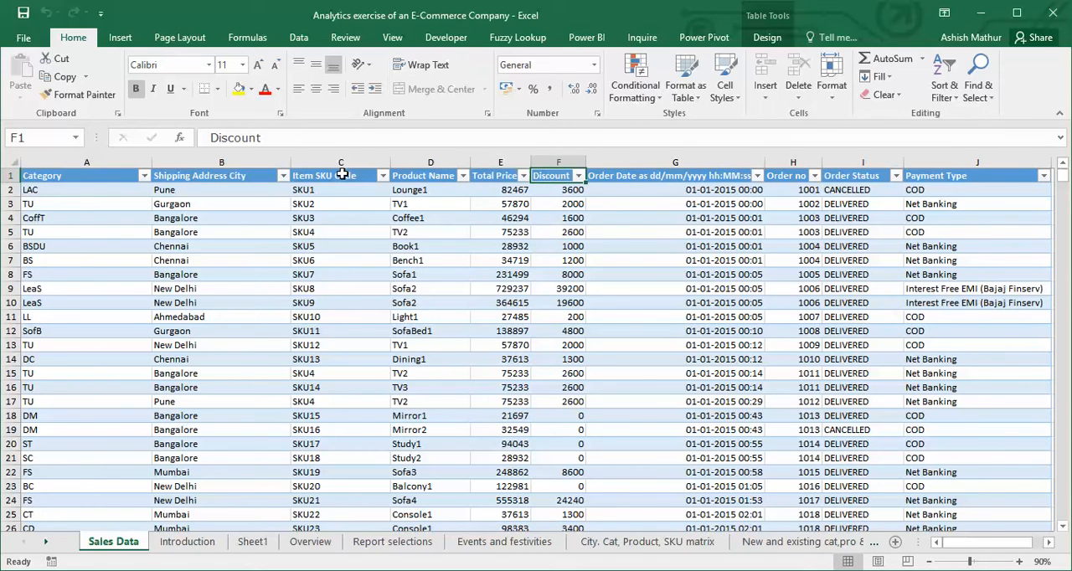
key(Right)
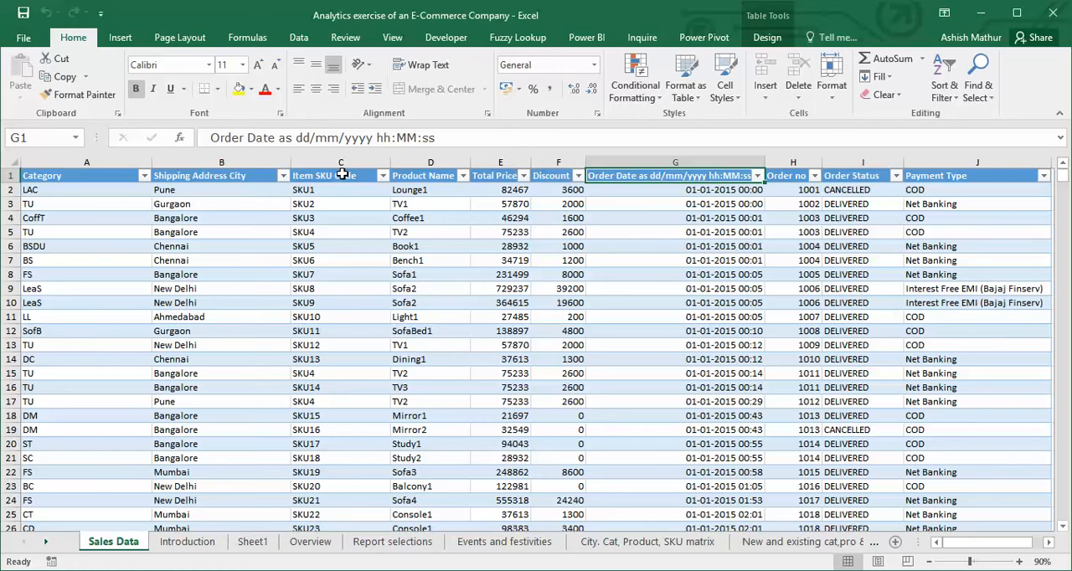
key(Right)
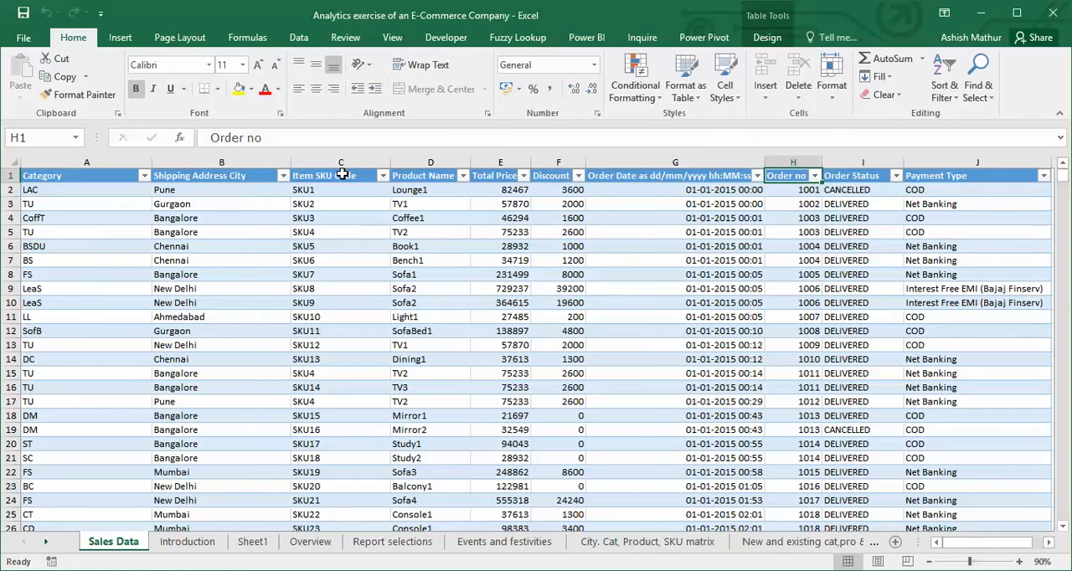
key(Right)
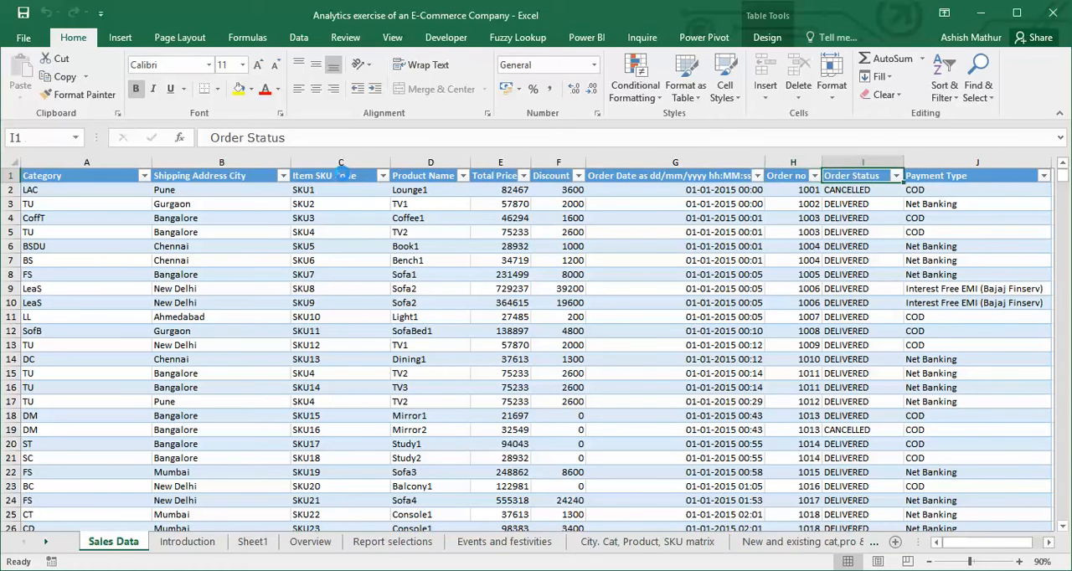
key(alt+Down)
key(Escape)
key(Right)
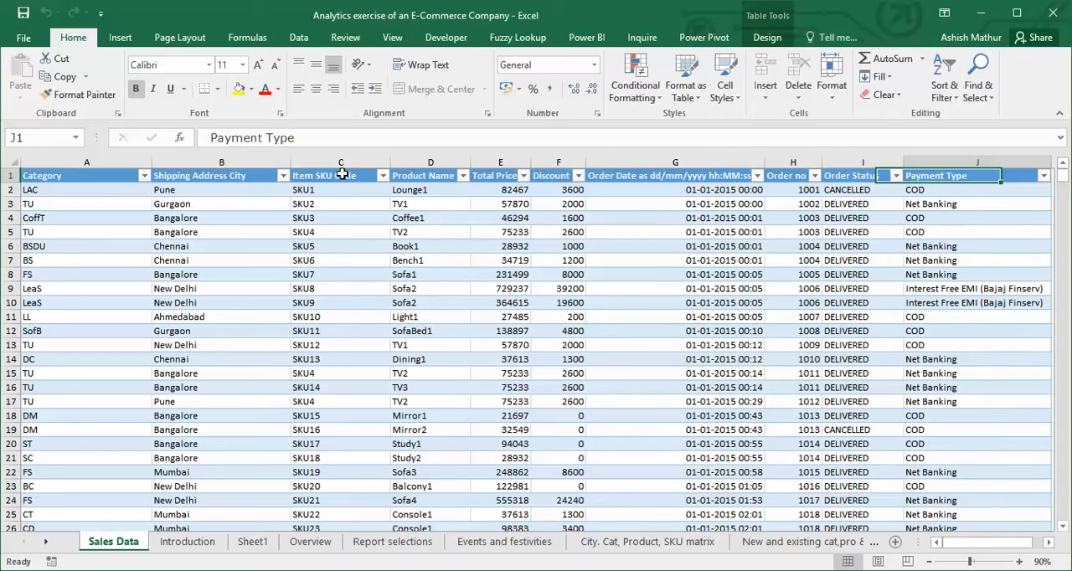
key(Right)
key(Left)
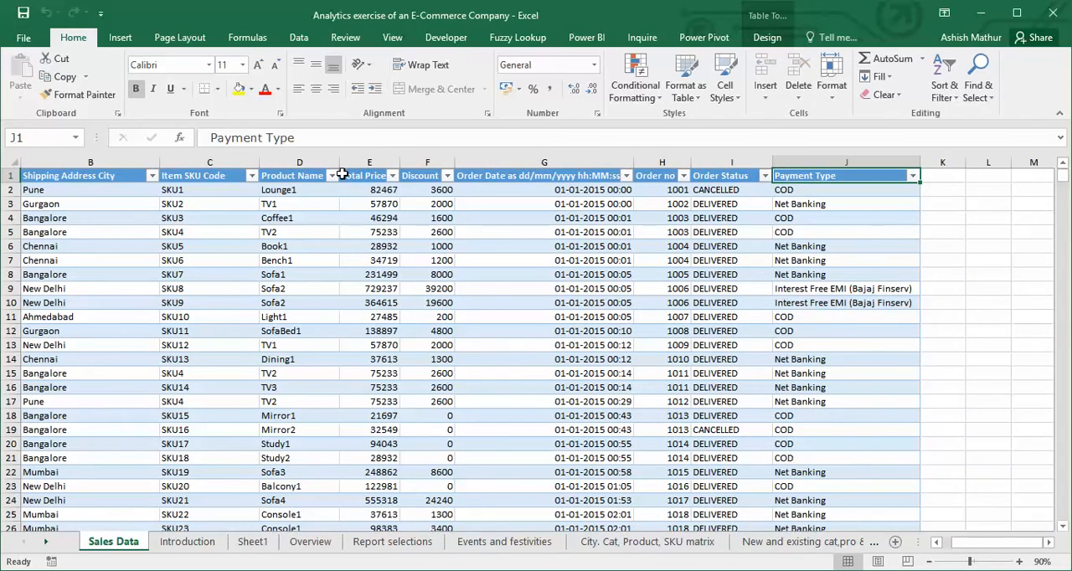
Go to the last record in the Category column of the sales table and return to the header row.
key(Home)
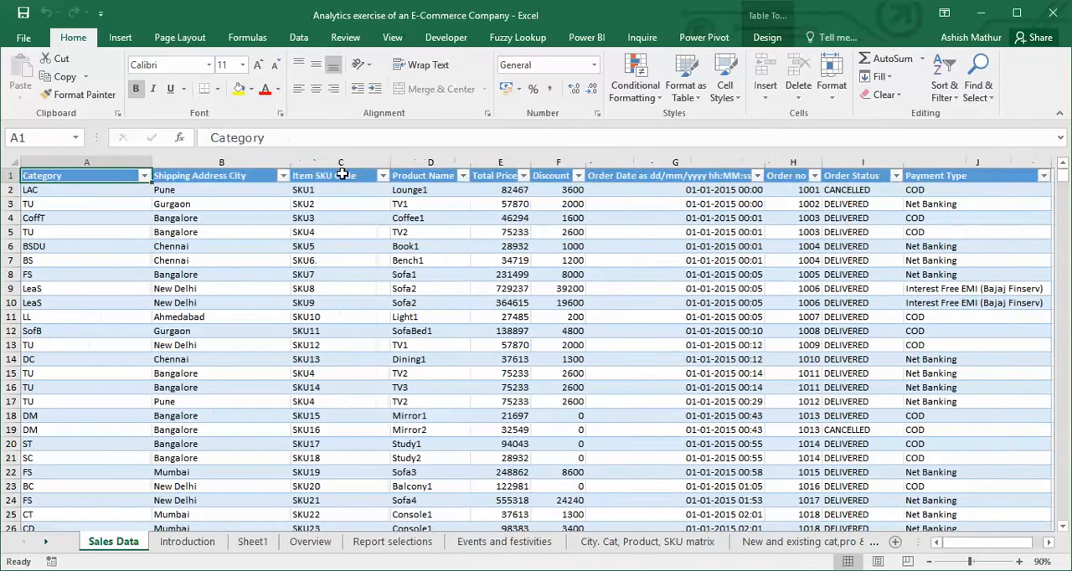
key(ctrl+shift+Right)
key(ctrl+Down)
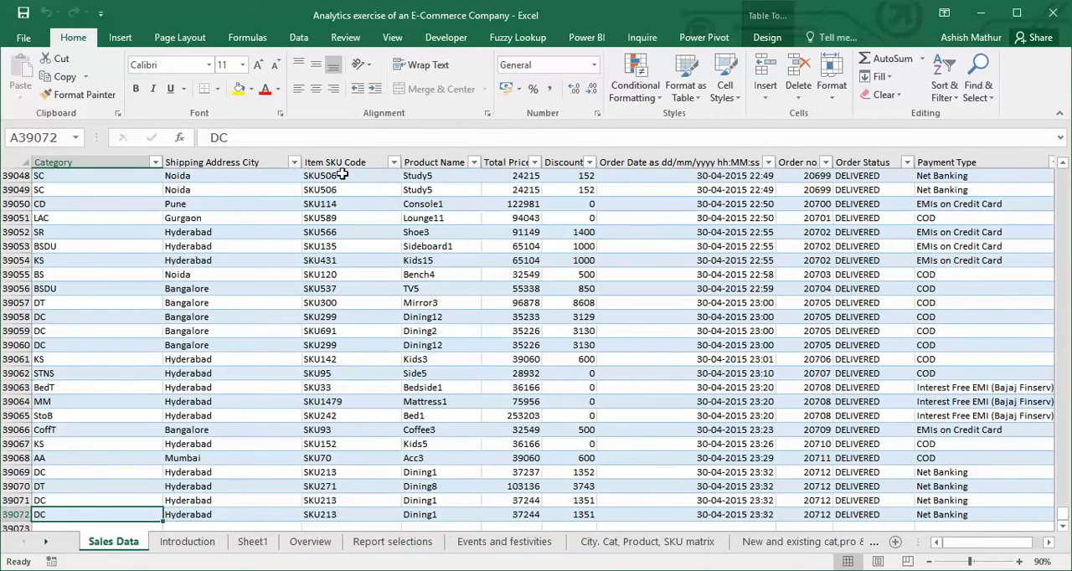
key(ctrl+Up)
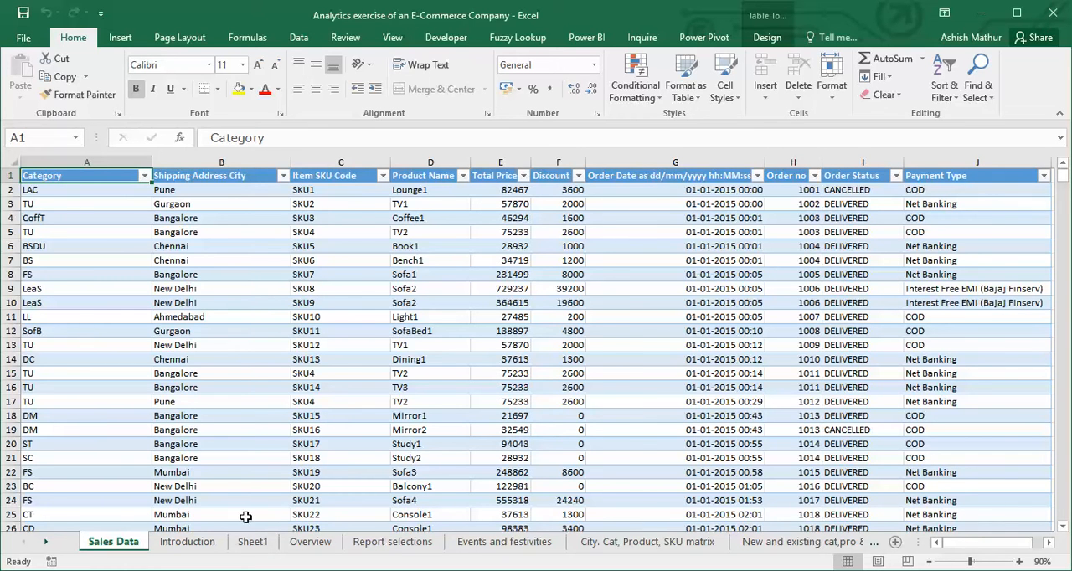
View the Introduction sheet and return to the Sales Data sheet.
click(255, 541)
click(209, 542)
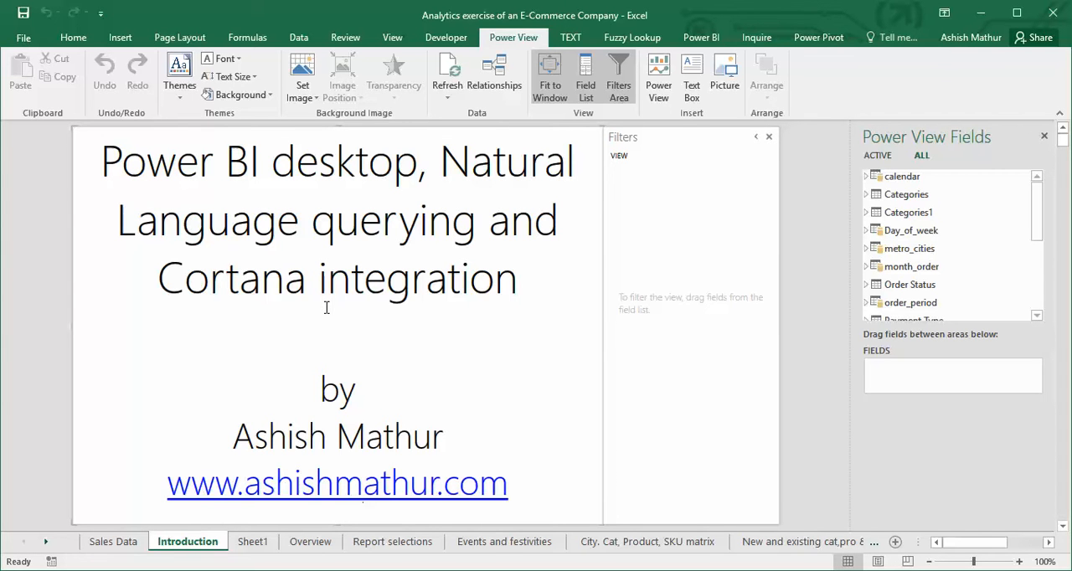
click(117, 541)
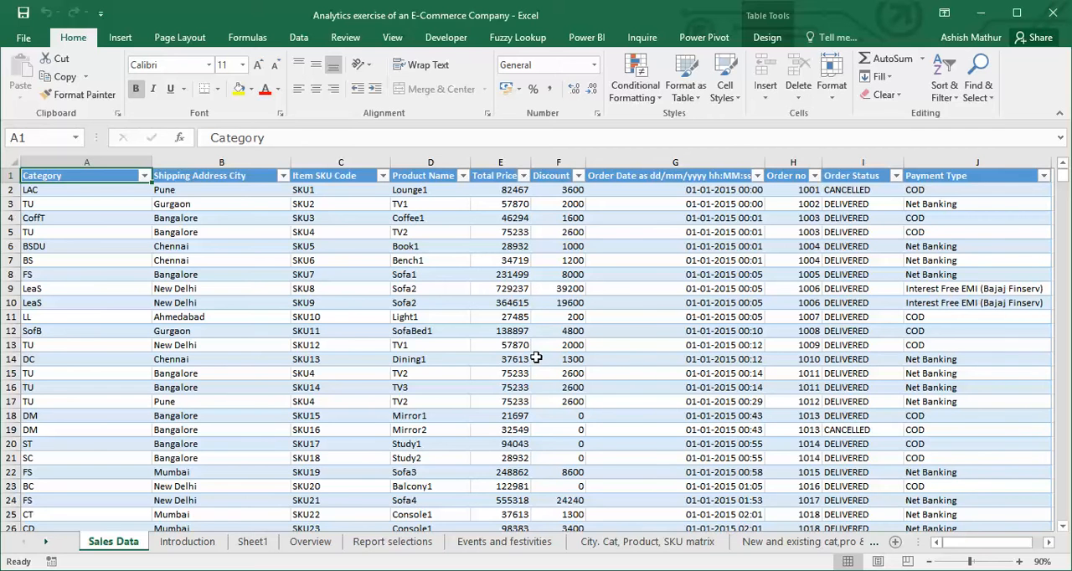
Switch to Power BI Desktop, add a new page to the report and insert an empty Sand Dance visual on it.
click(419, 570)
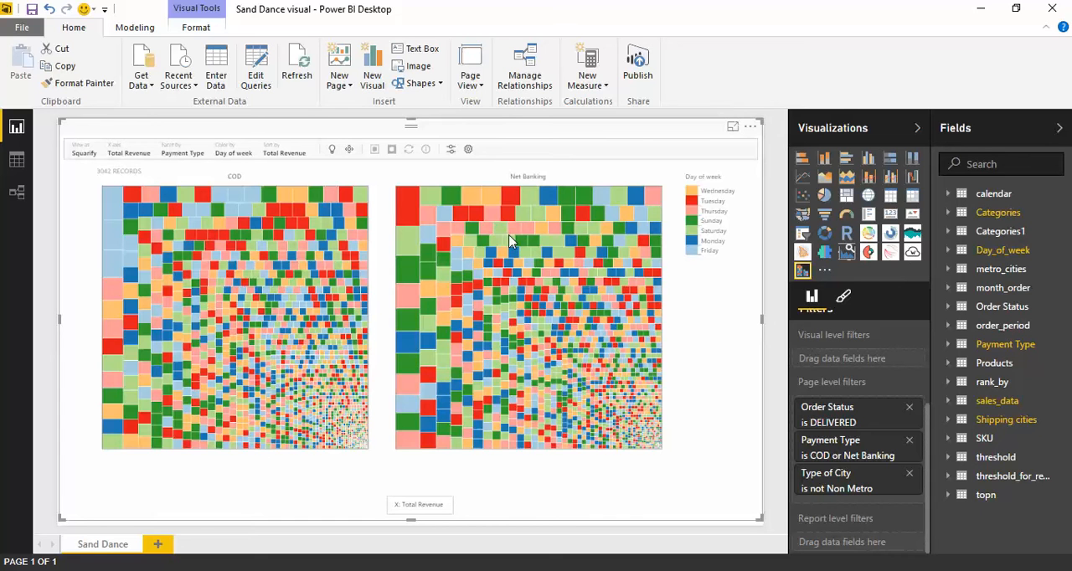
click(159, 544)
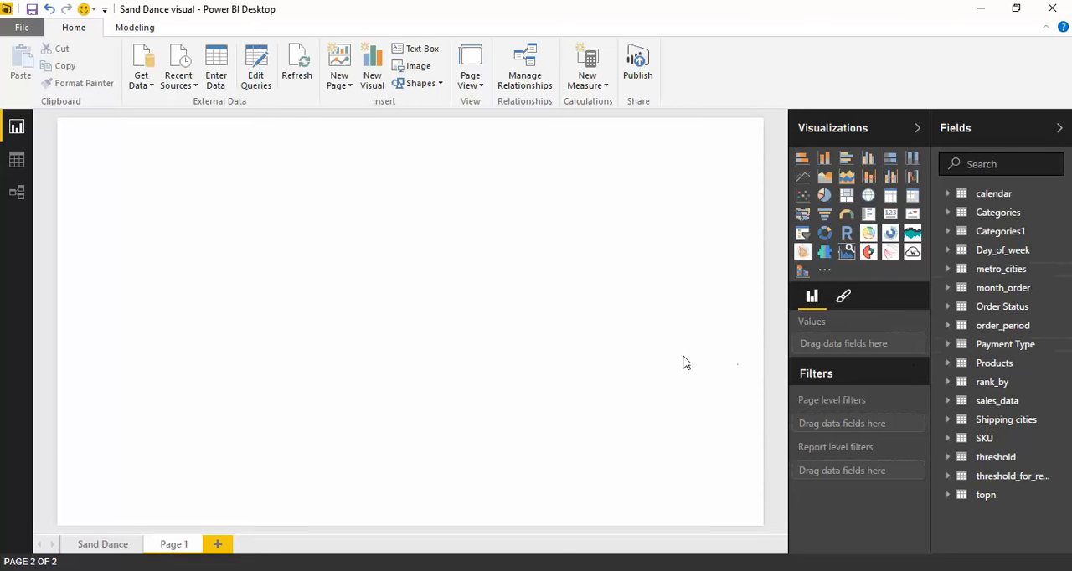
click(803, 271)
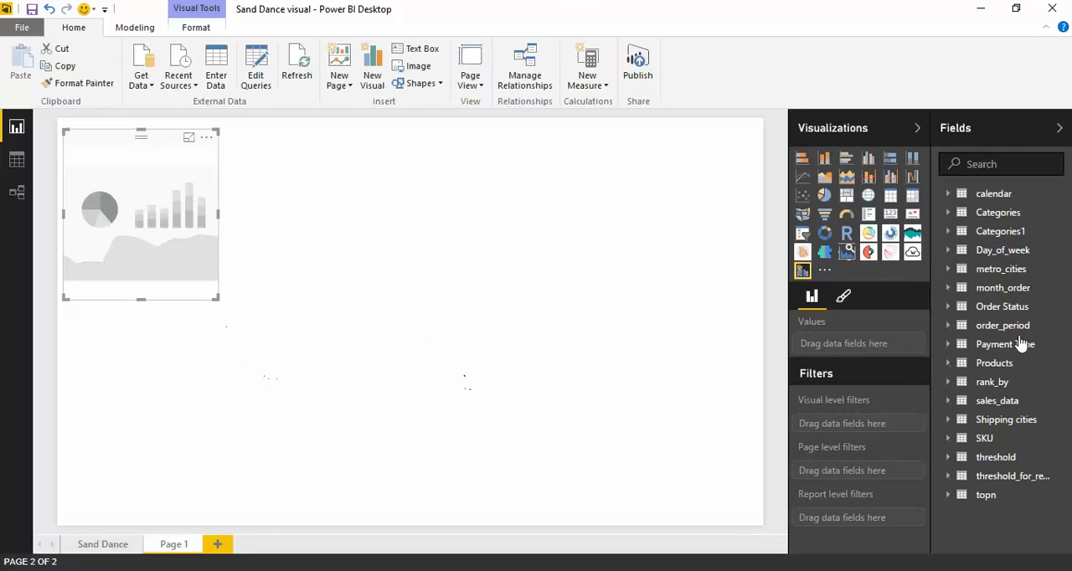
Add Category from the Categories table and Day of week from the Day_of_week table to the Sand Dance visual's values.
click(950, 214)
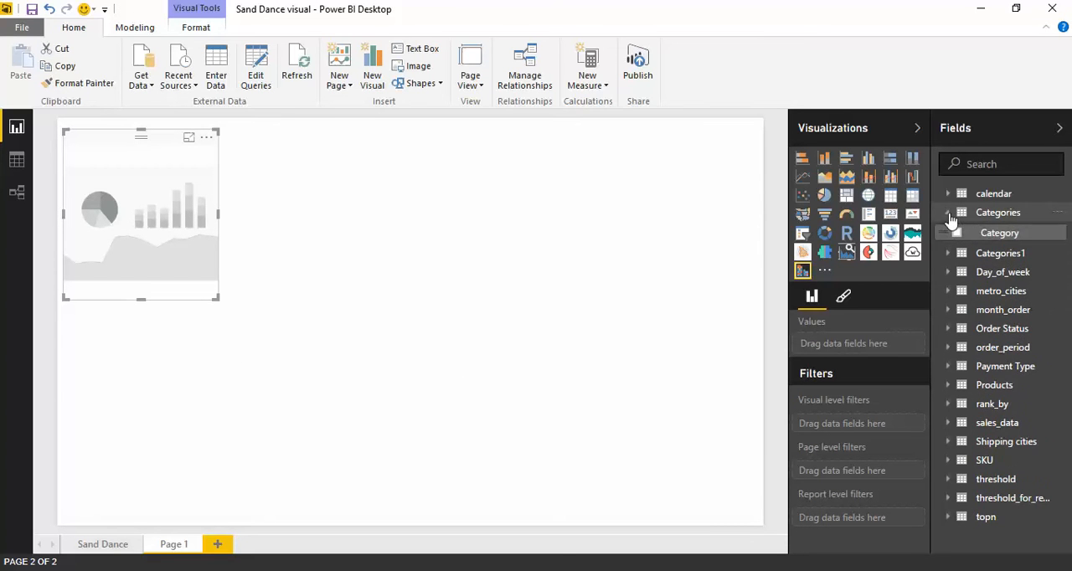
drag(1004, 239, 867, 356)
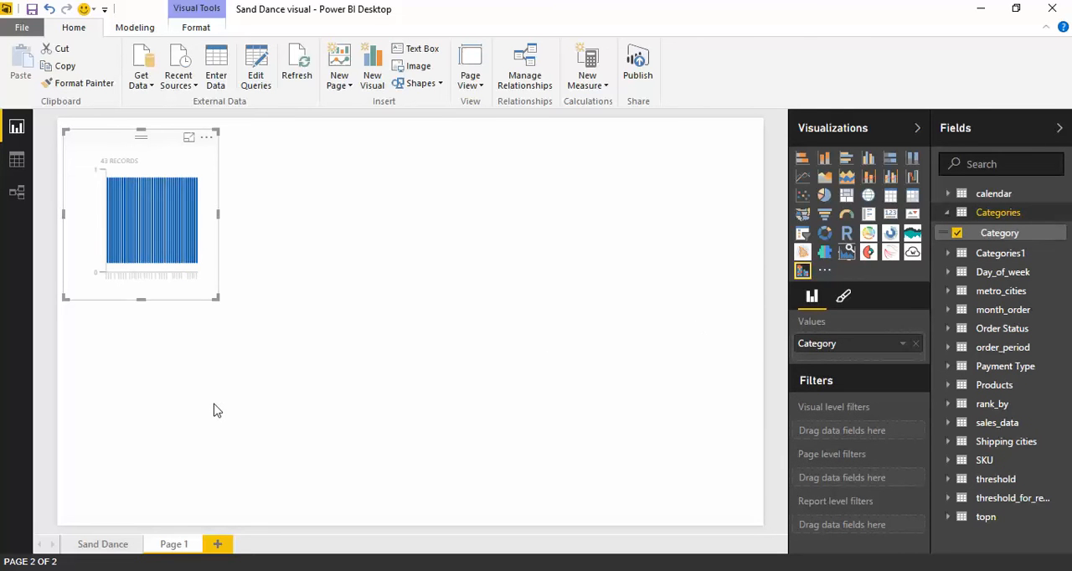
click(948, 272)
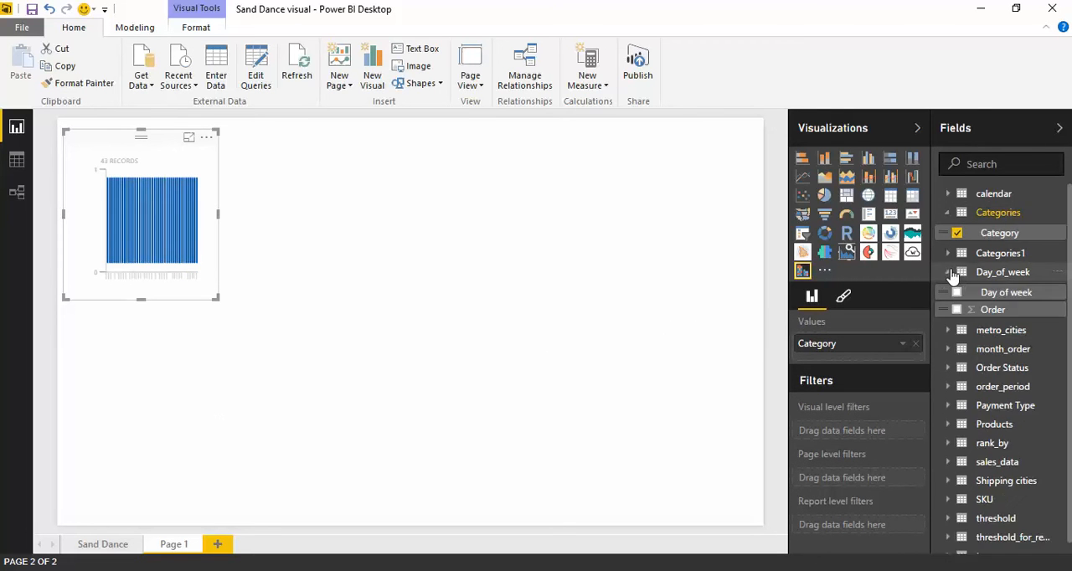
click(957, 293)
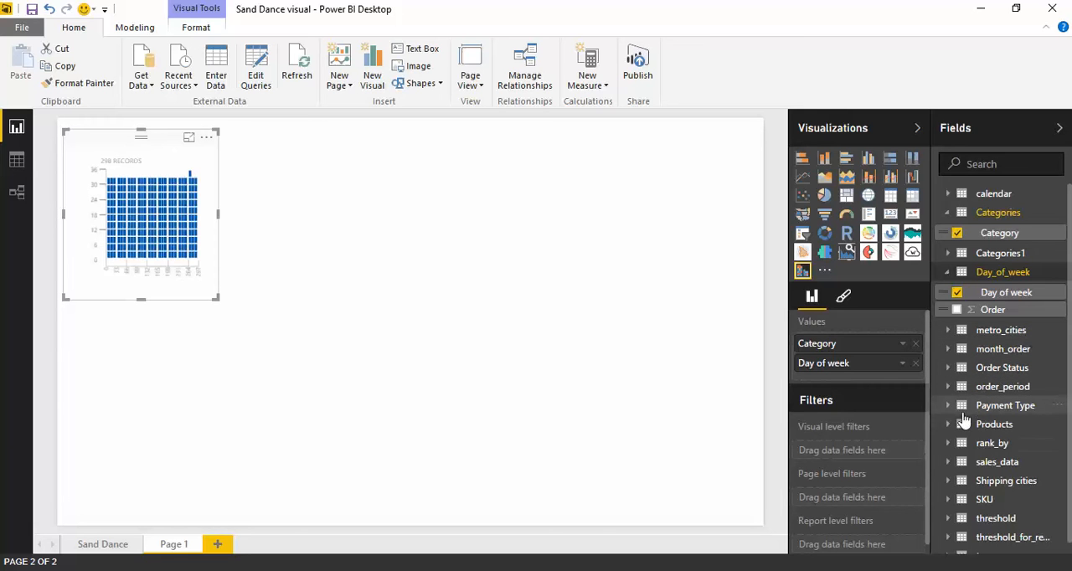
Add Shipping Address City from the Shipping cities table and Total Revenue from the sales_data table to the visual's values.
scroll(961, 467, down, 1)
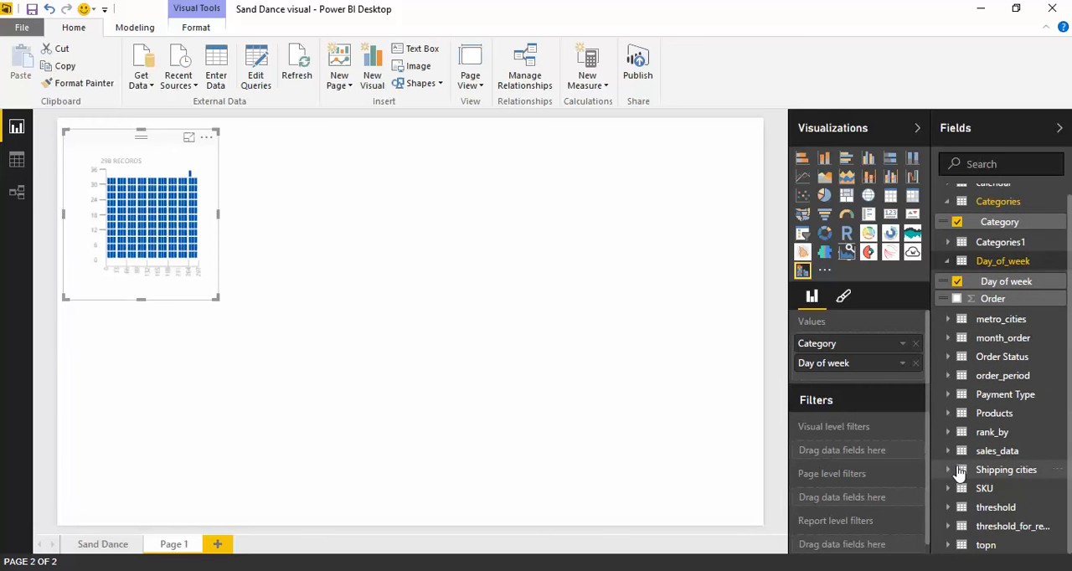
click(948, 469)
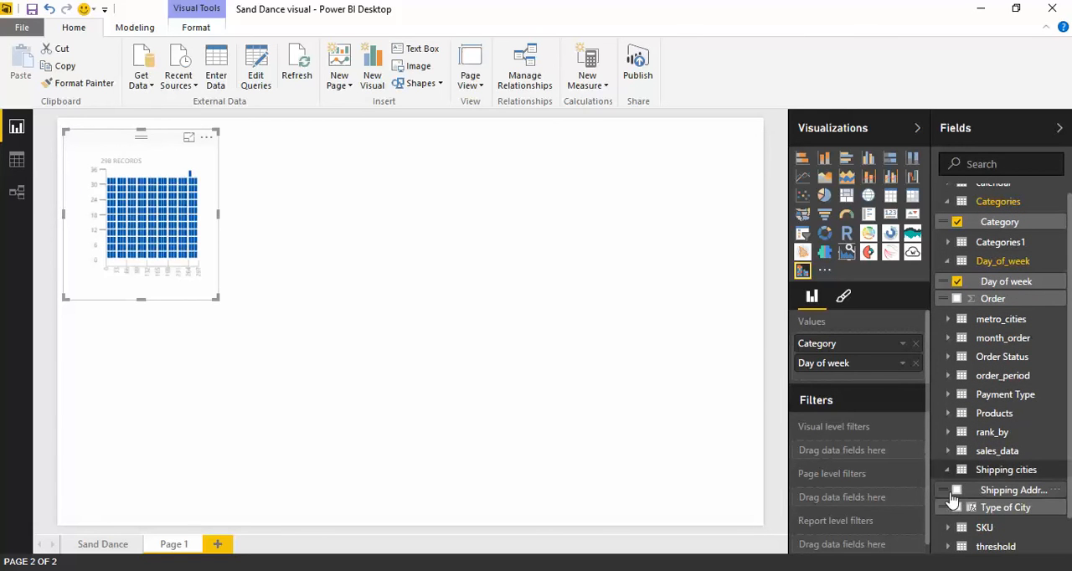
click(957, 491)
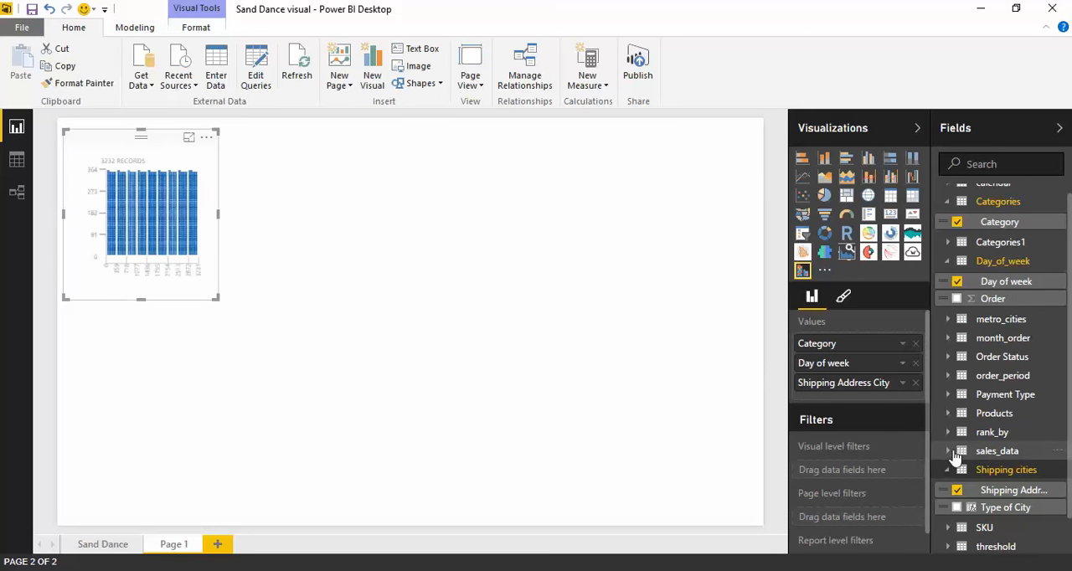
click(992, 452)
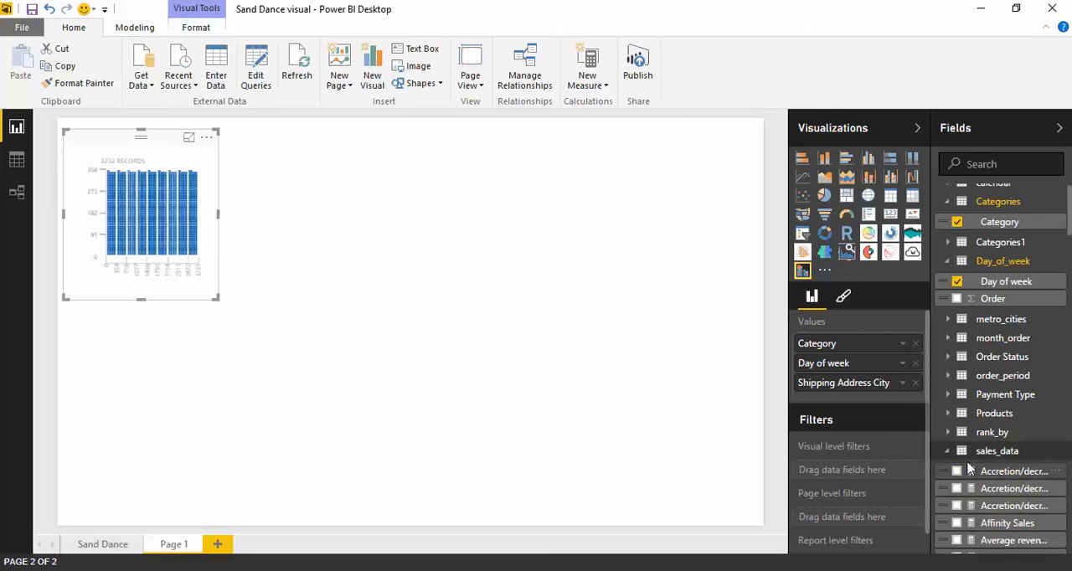
scroll(1003, 473, down, 15)
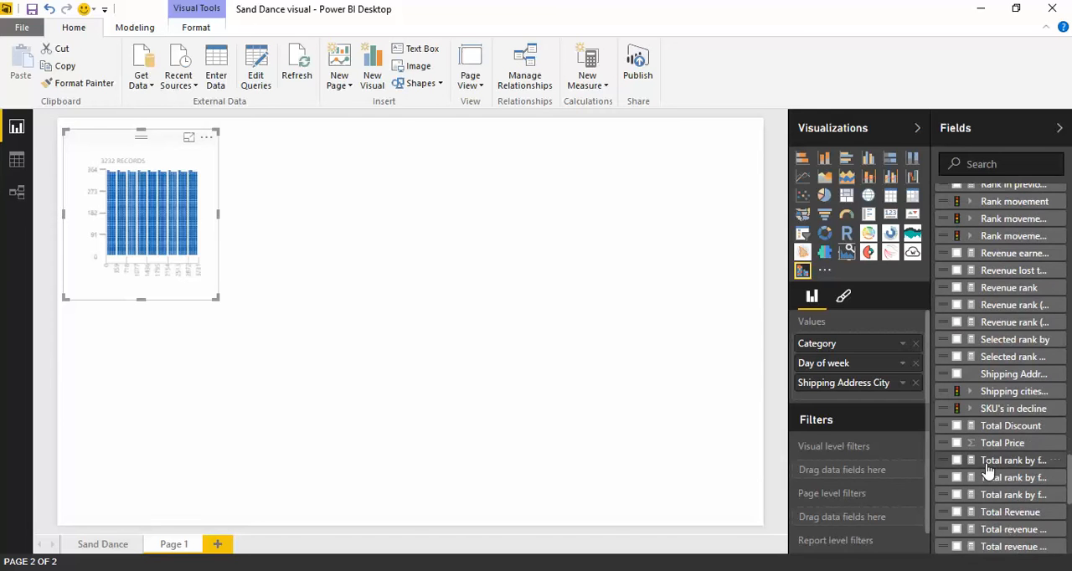
scroll(988, 471, down, 3)
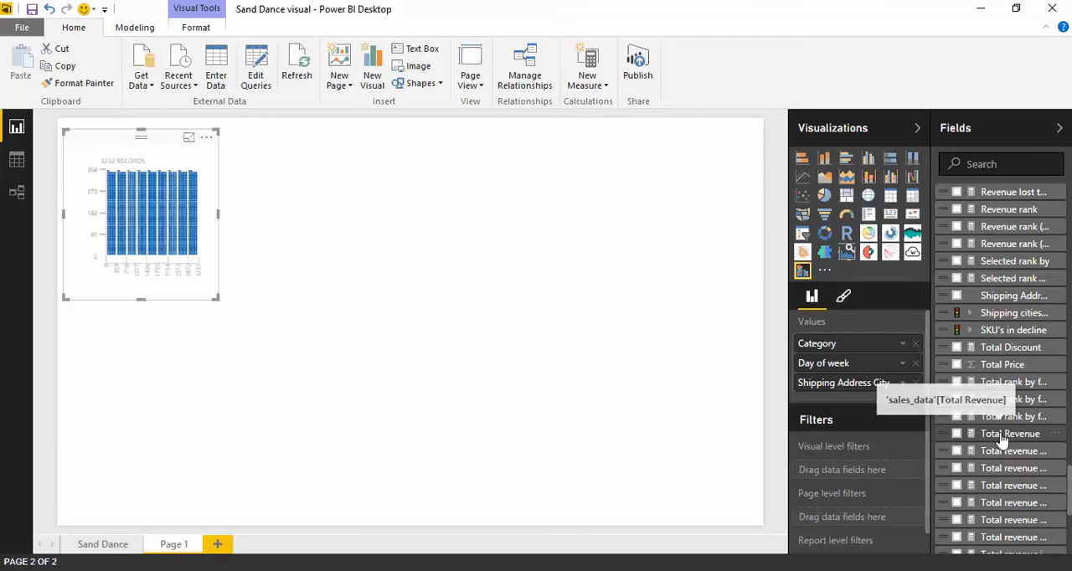
click(957, 434)
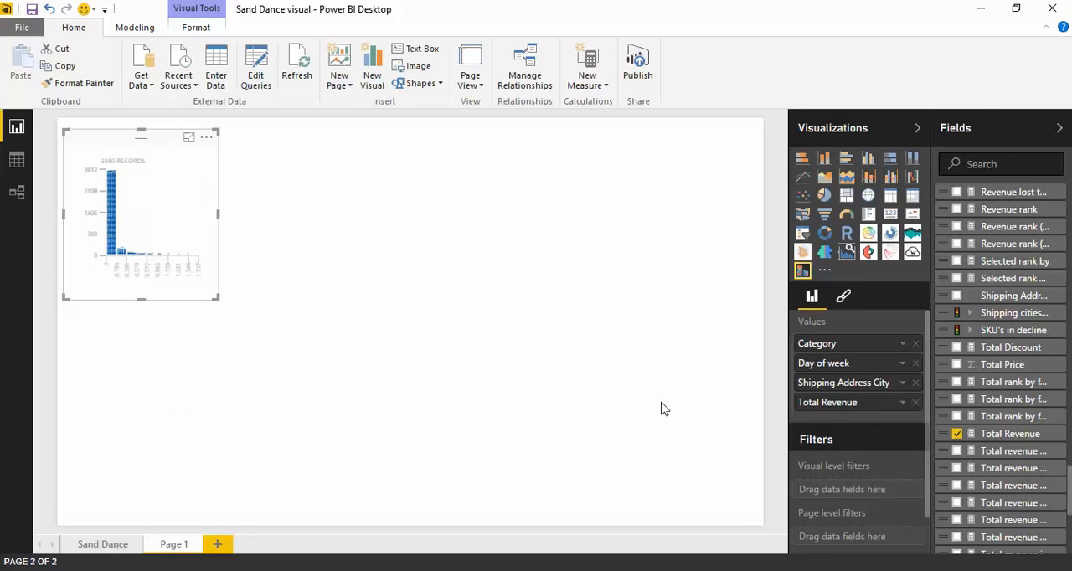
Add Payment Type from the Payment Type table to the visual's values and enlarge the visual to fill the report page.
scroll(1017, 421, up, 3)
scroll(1017, 421, up, 20)
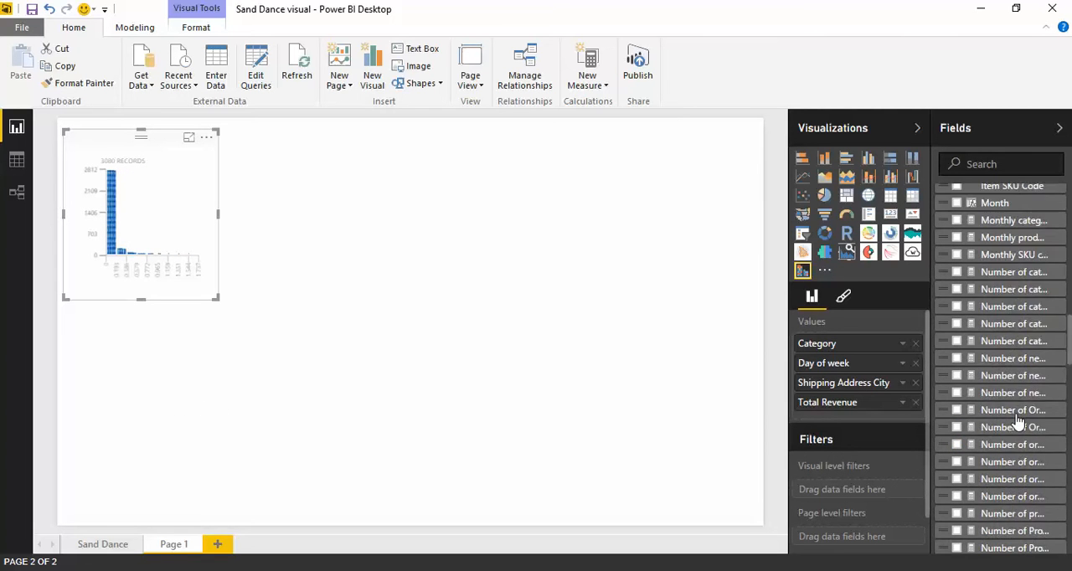
scroll(952, 424, up, 5)
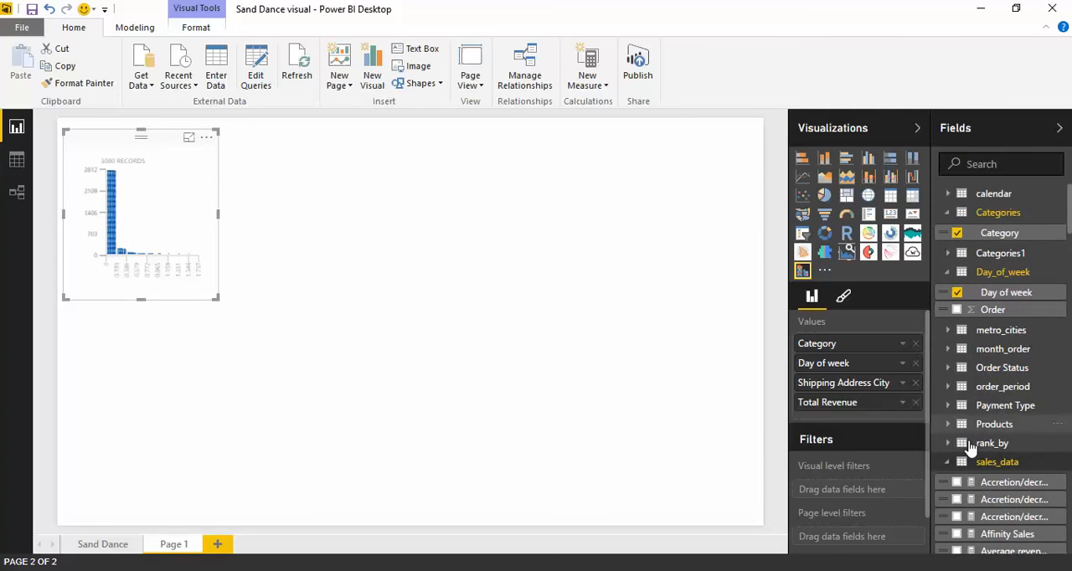
click(948, 466)
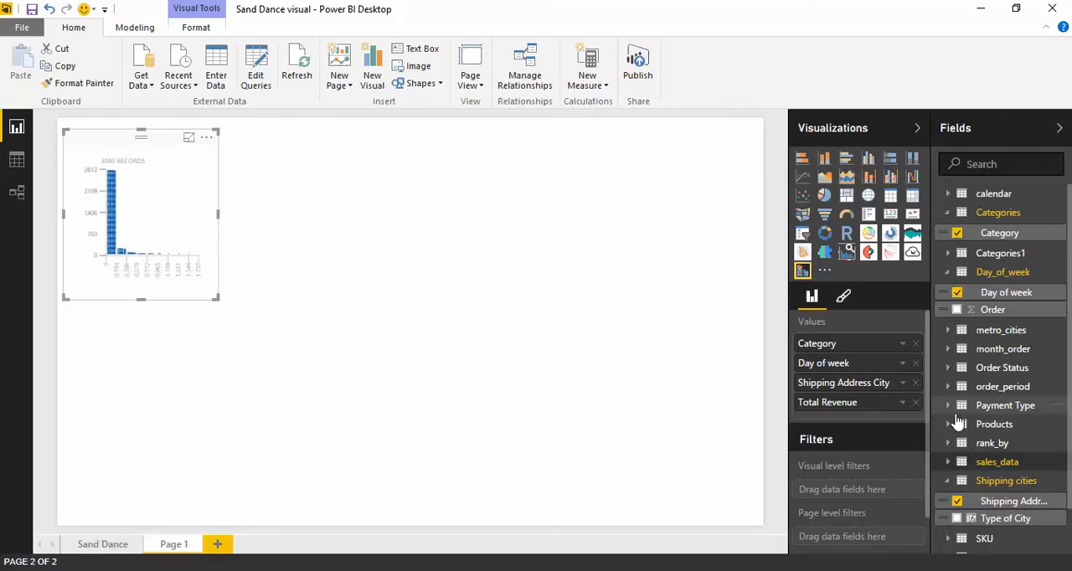
click(950, 408)
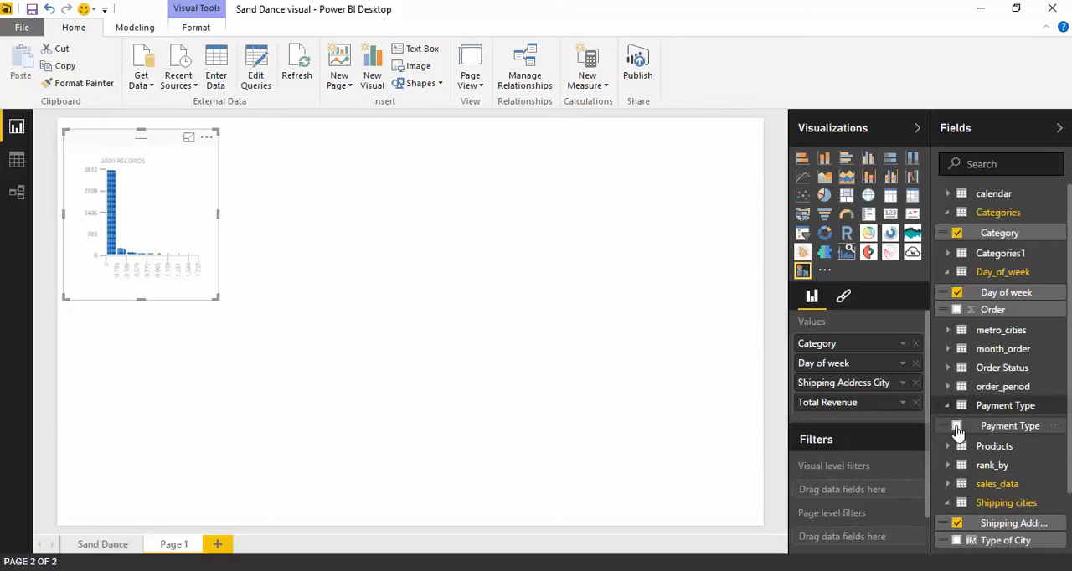
click(956, 425)
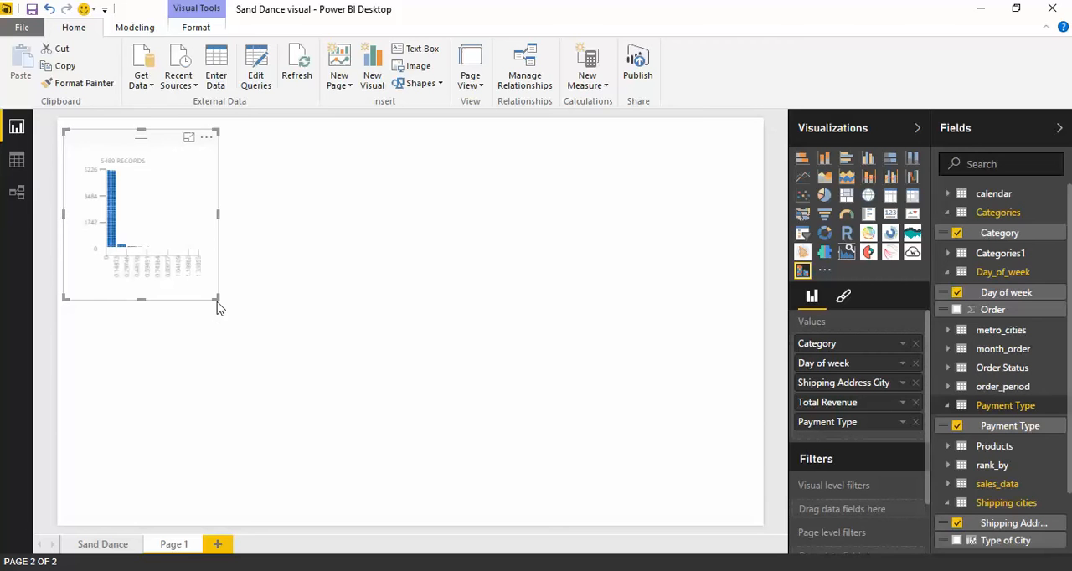
drag(217, 305, 776, 542)
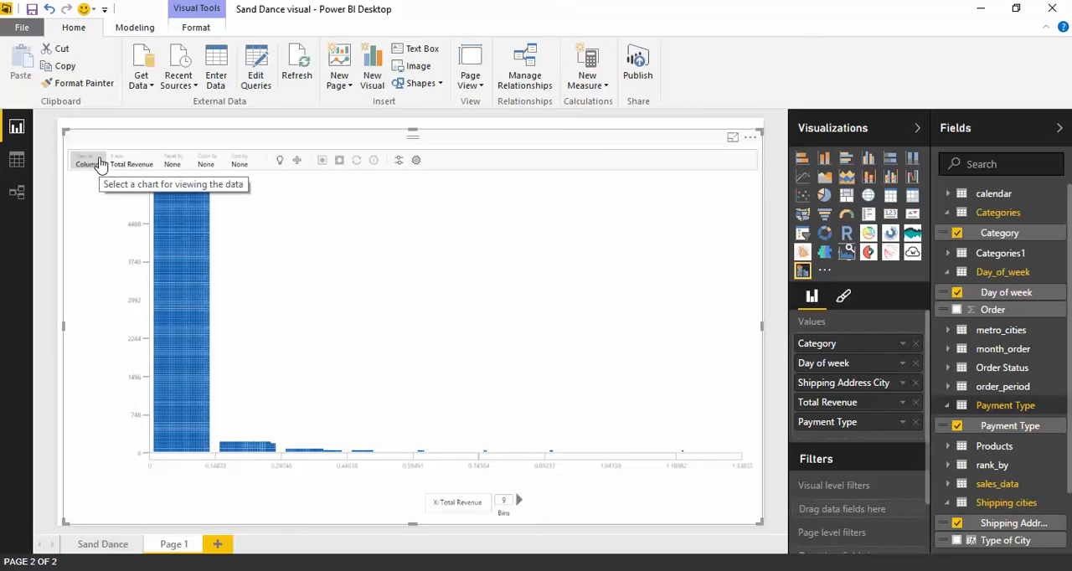
Try the Grid view in the Sand Dance visual and return it to the Column view.
click(98, 162)
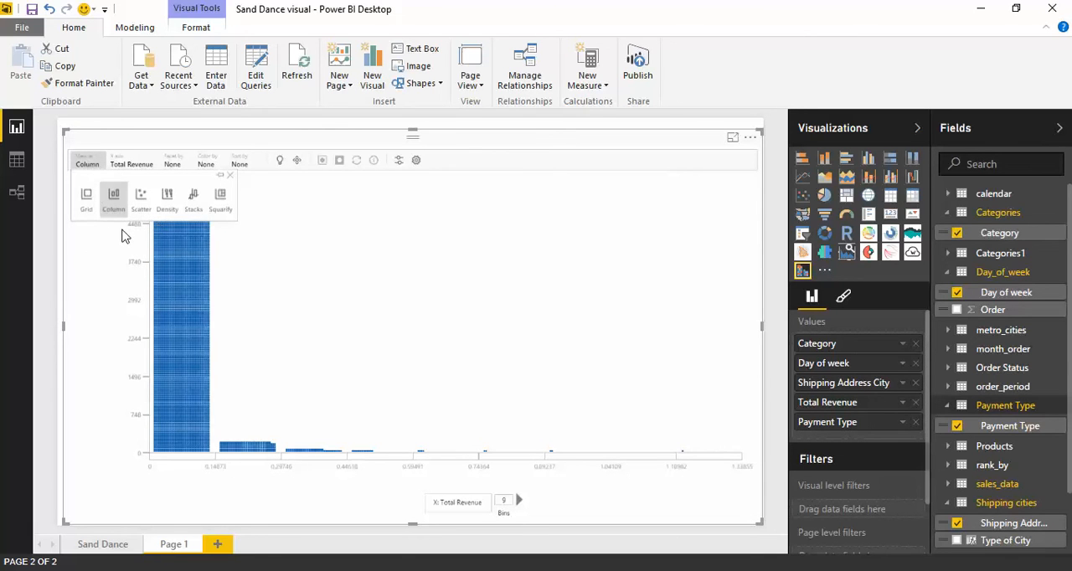
click(90, 213)
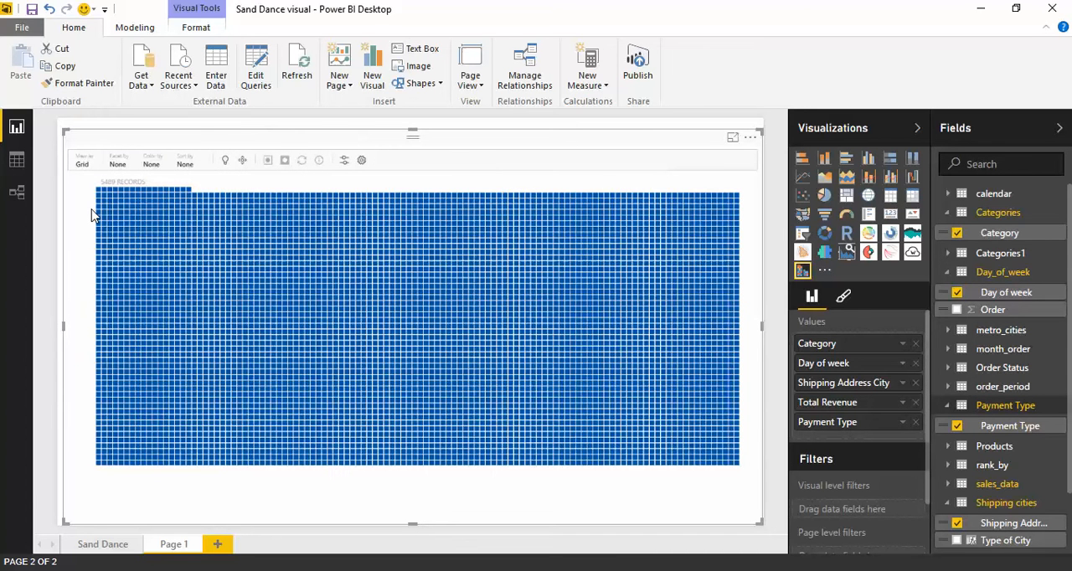
click(83, 163)
click(115, 201)
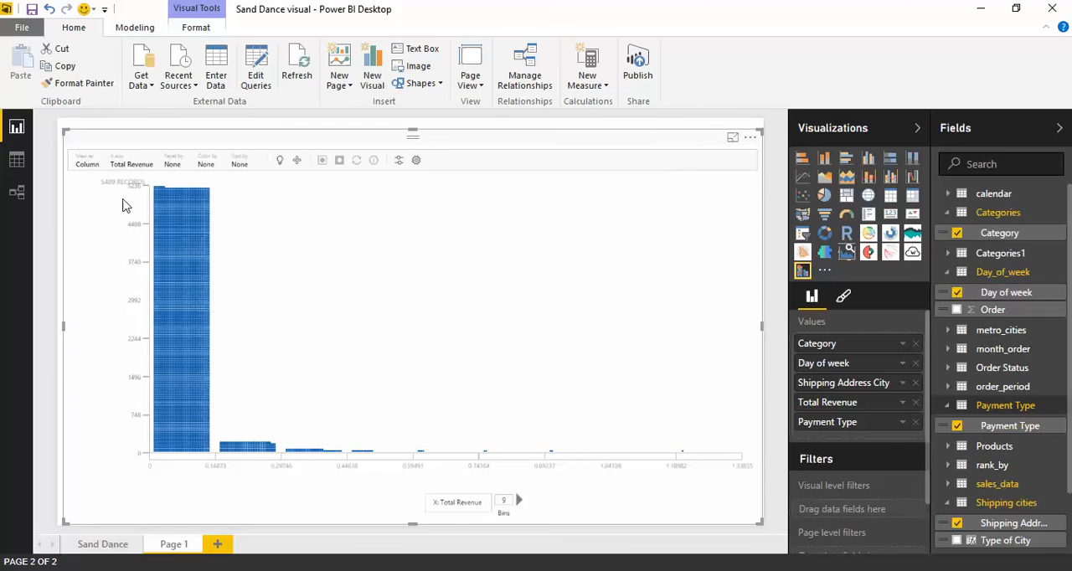
Add Order Status as a page-level filter and restrict it to DELIVERED.
scroll(899, 437, down, 1)
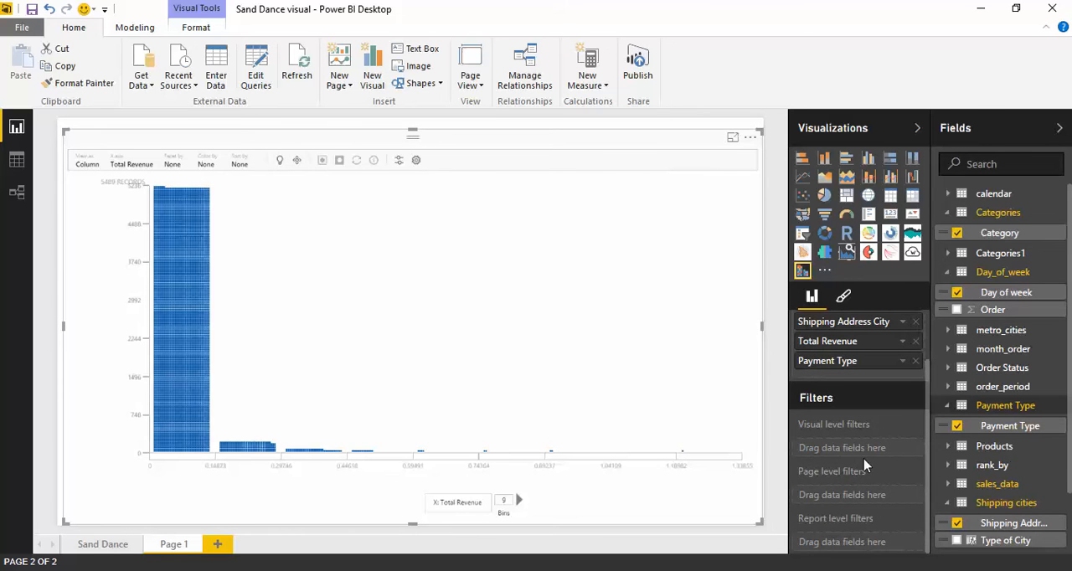
click(948, 368)
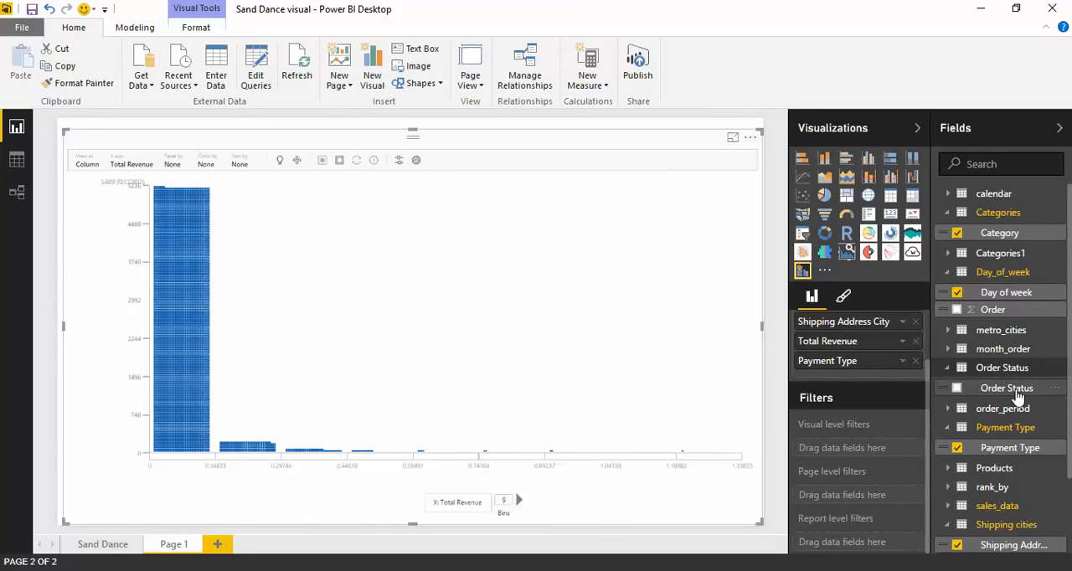
drag(1016, 396, 875, 501)
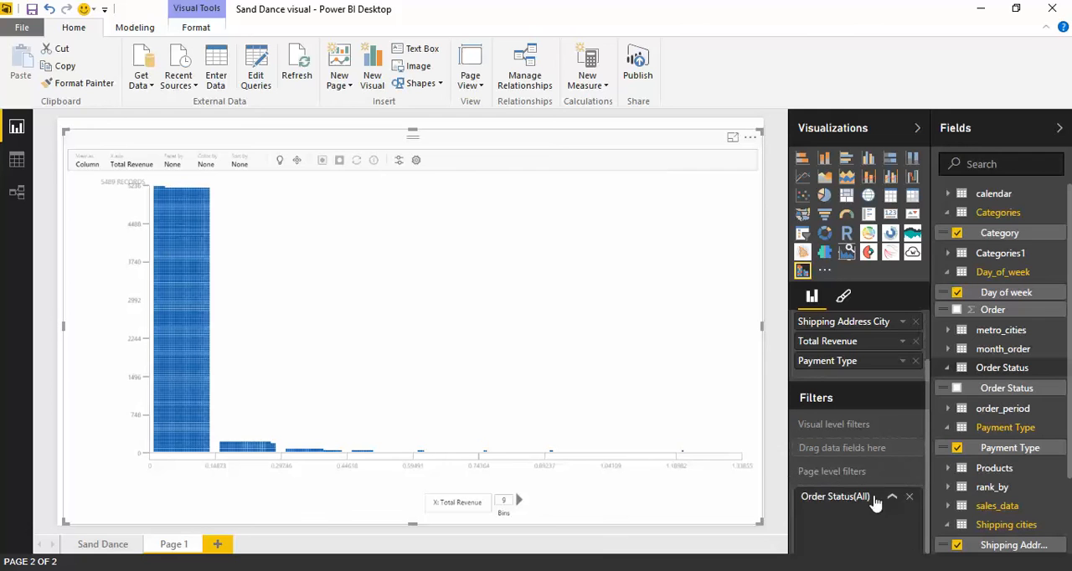
scroll(898, 543, down, 1)
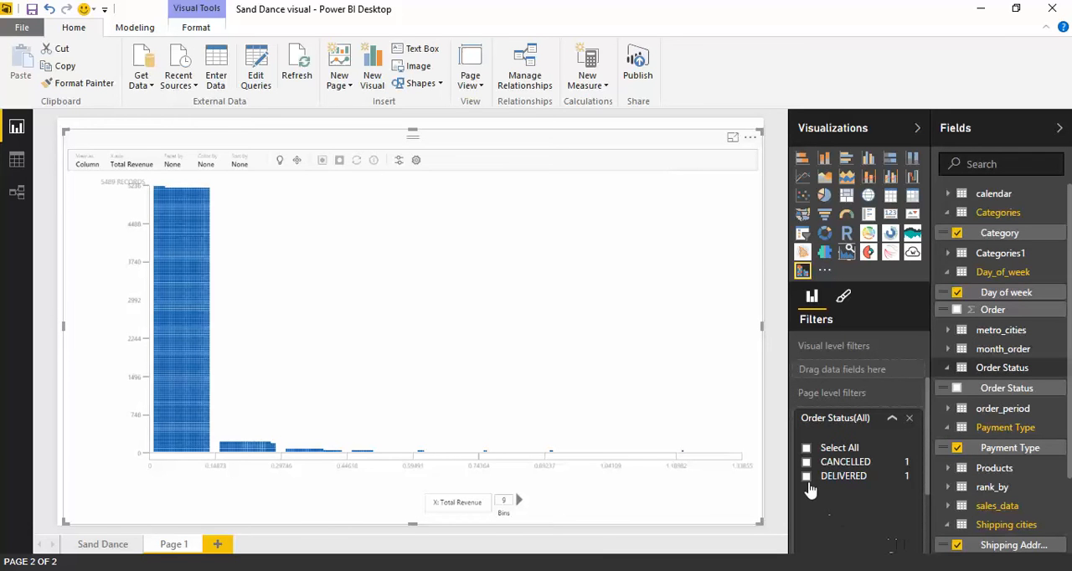
click(806, 477)
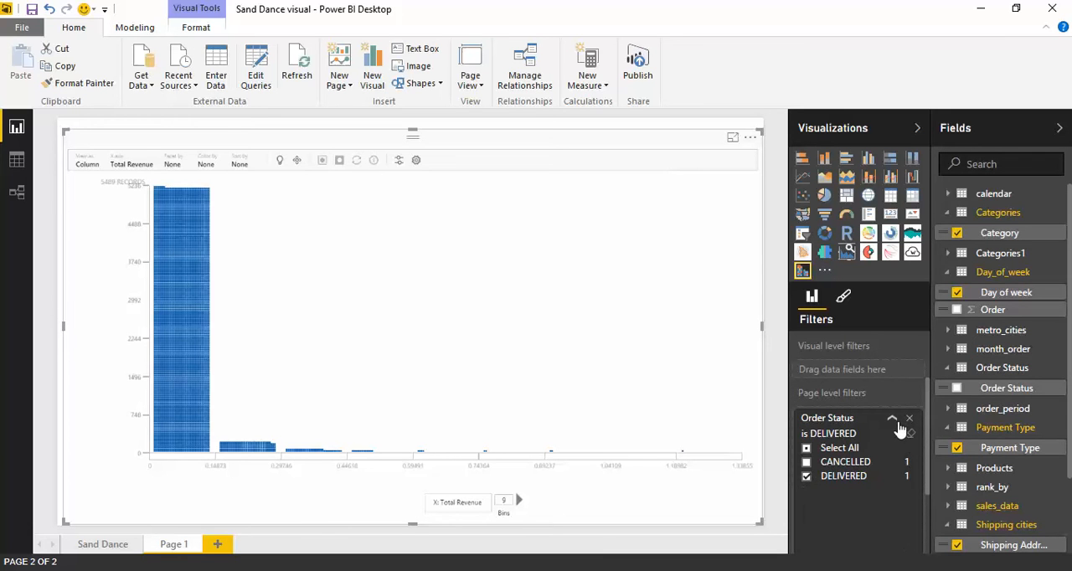
click(892, 417)
mouse_move(424, 462)
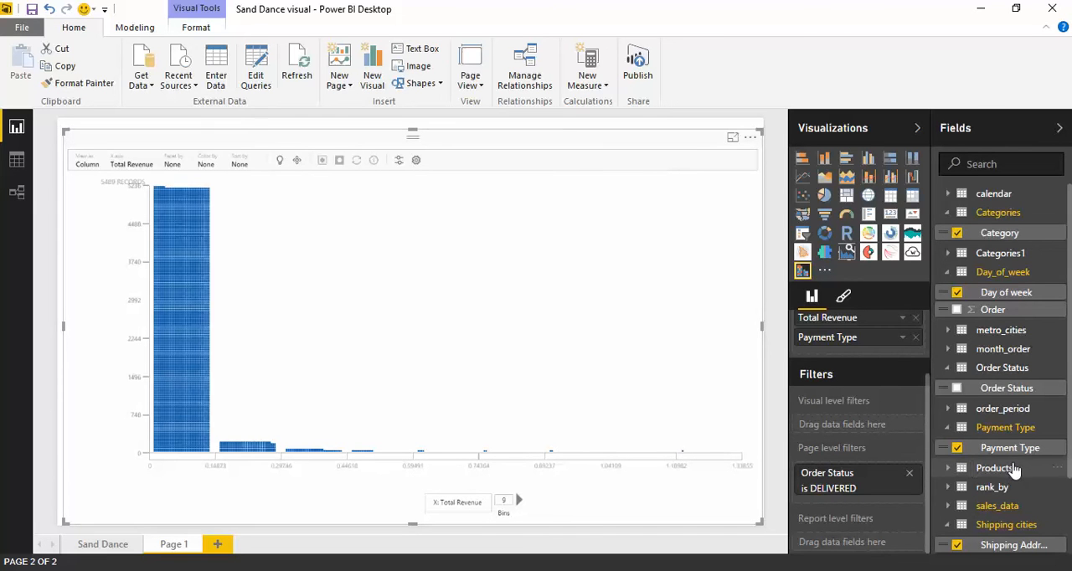
Add Type of City from the Shipping cities table as a page-level filter restricted to Metro.
scroll(1014, 470, down, 3)
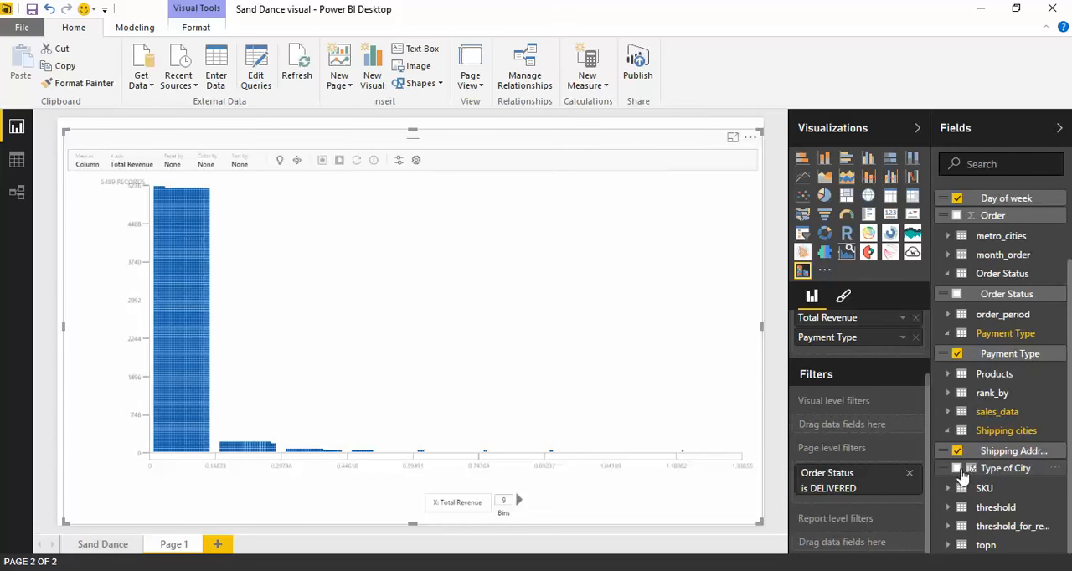
drag(992, 474, 854, 499)
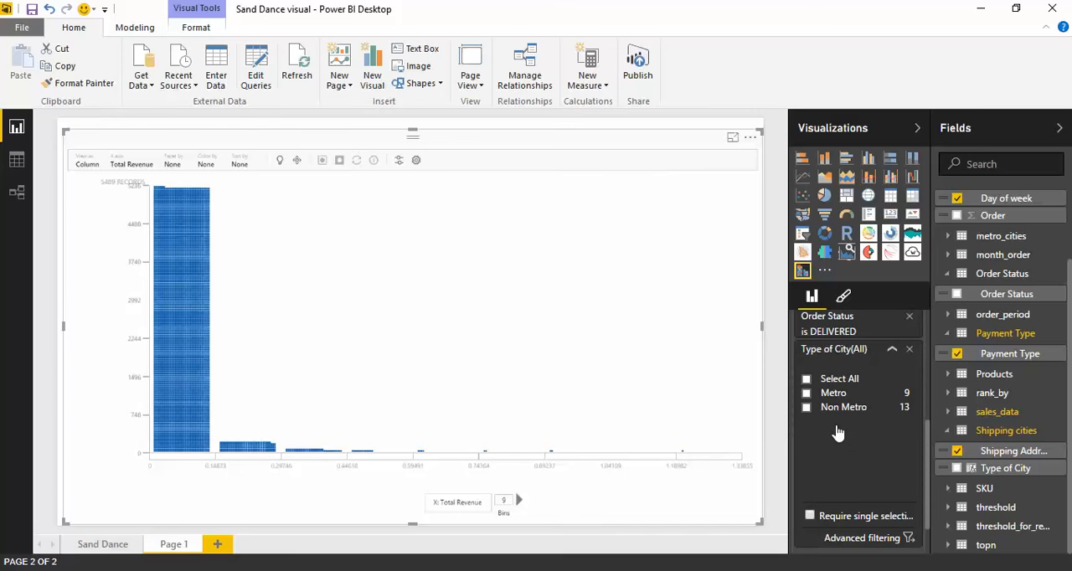
click(806, 394)
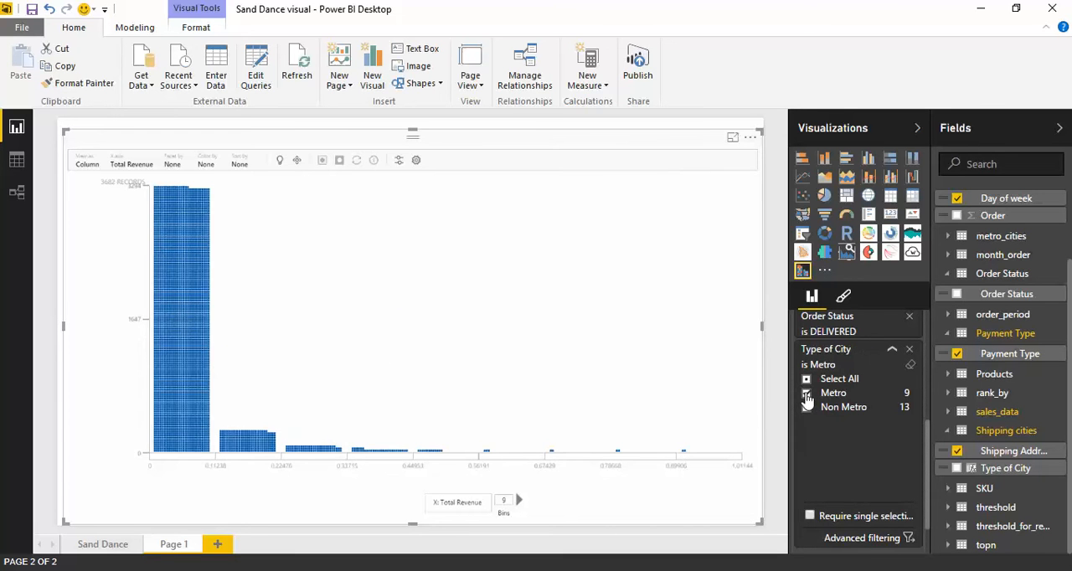
click(892, 349)
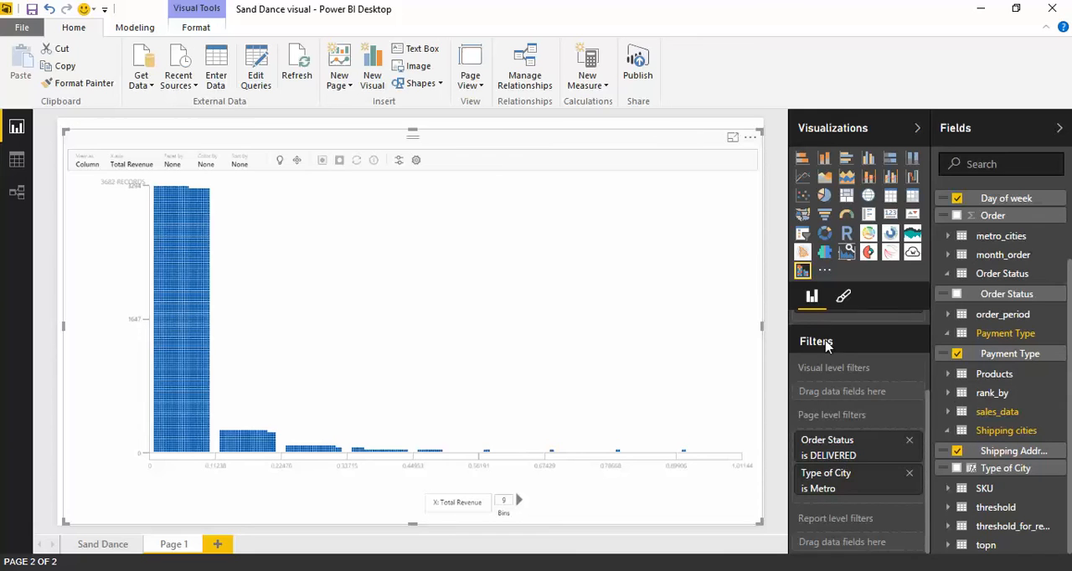
Switch the Sand Dance visual to the Squarify view and sort its items by Total Revenue.
click(87, 164)
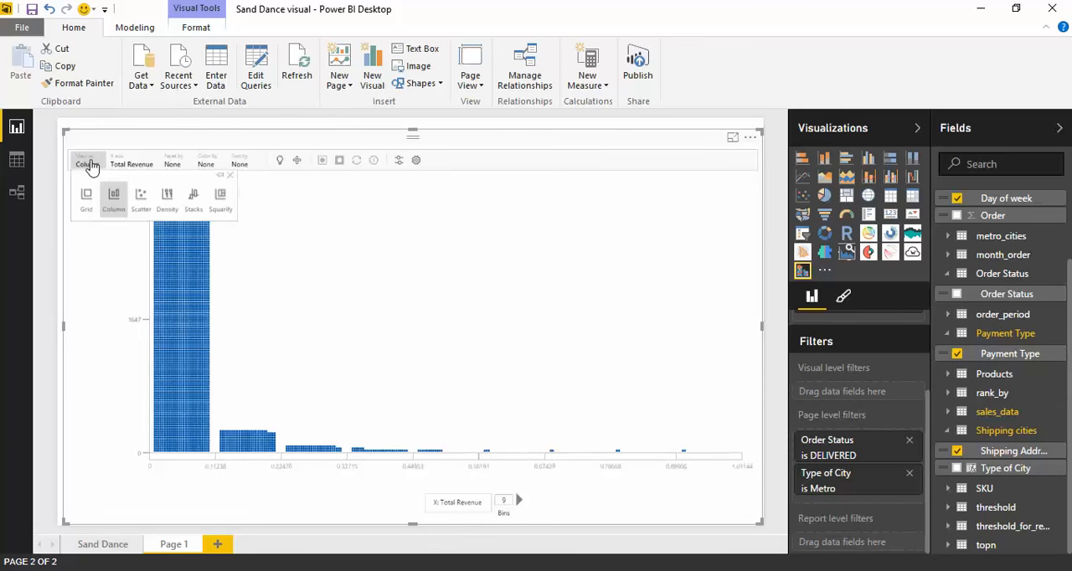
click(220, 201)
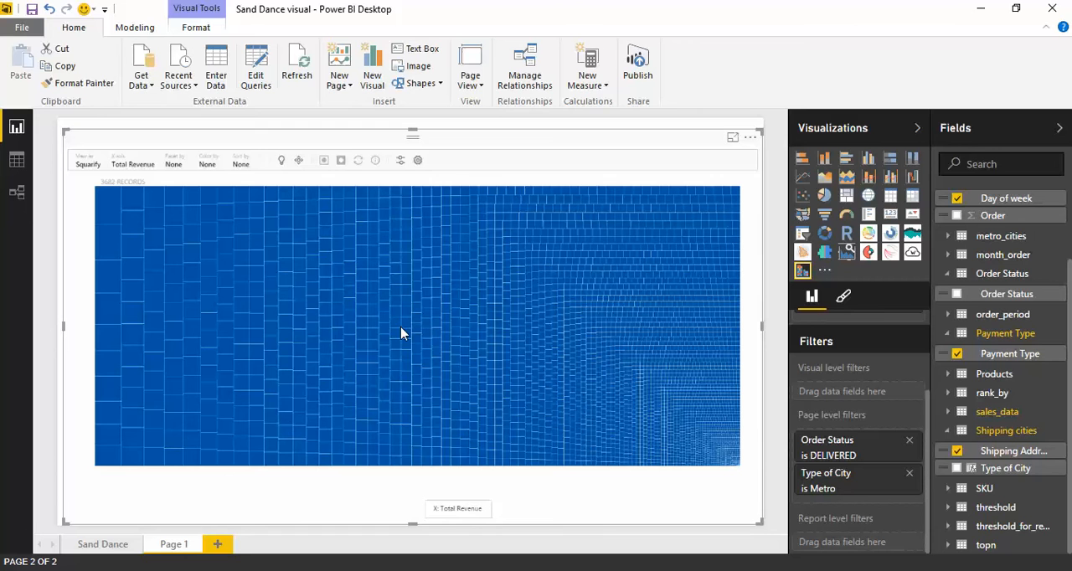
click(243, 165)
click(274, 326)
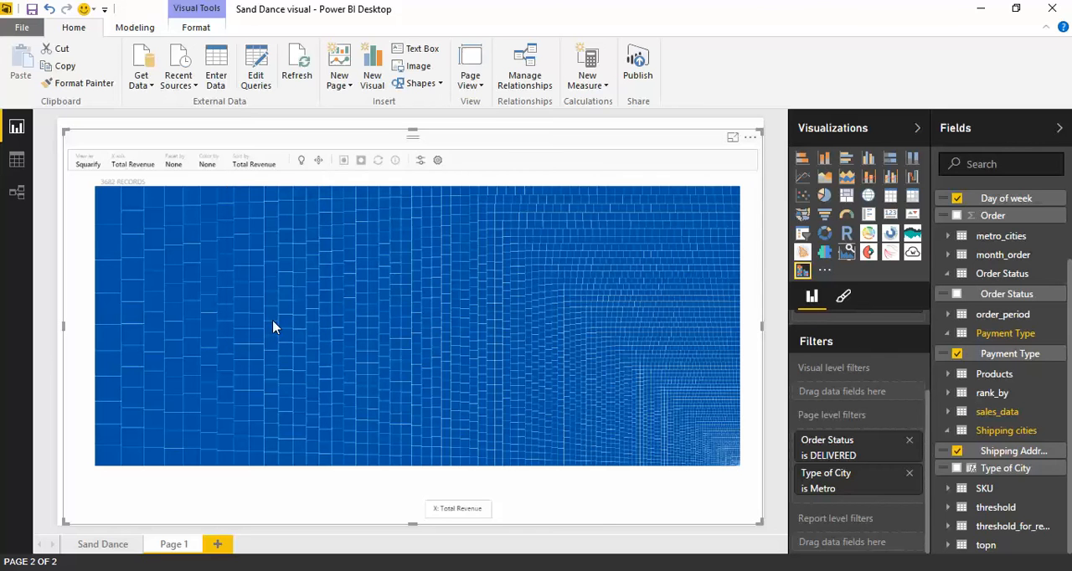
click(267, 170)
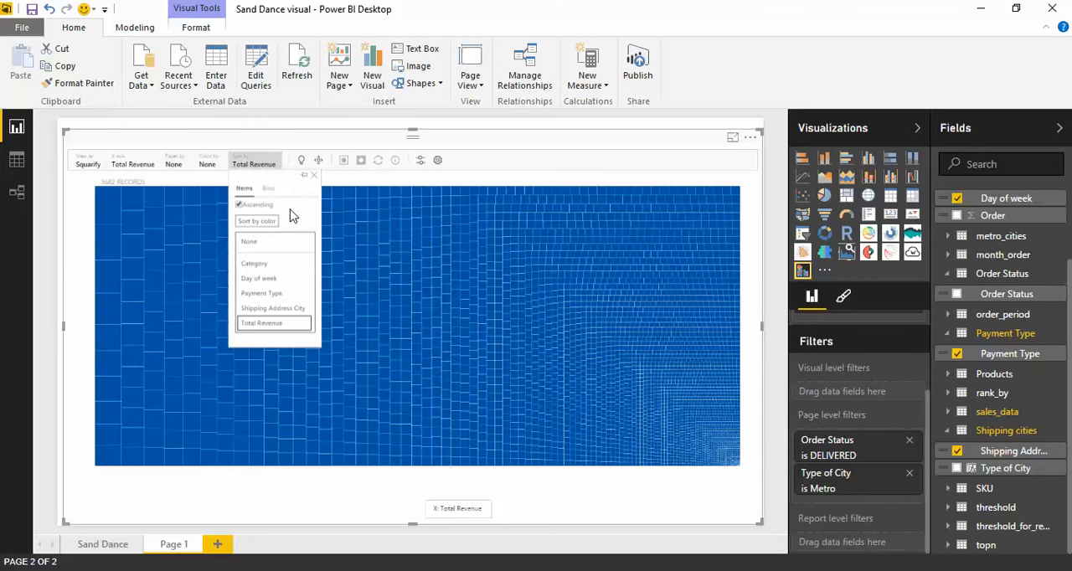
click(489, 179)
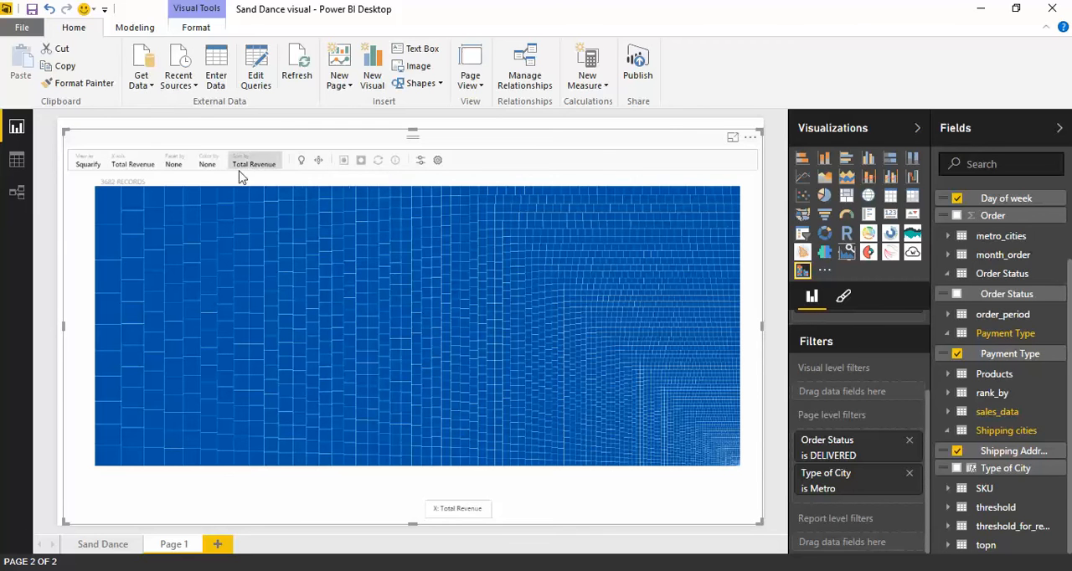
Facet the squarified visual by Payment Type and color it by Day of week.
click(178, 166)
click(205, 269)
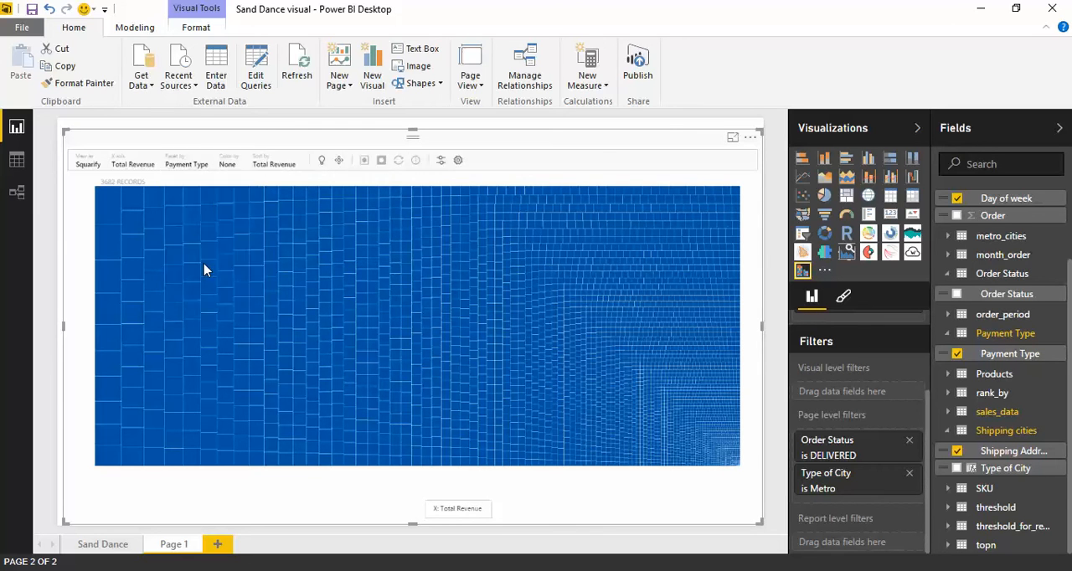
click(229, 164)
click(260, 248)
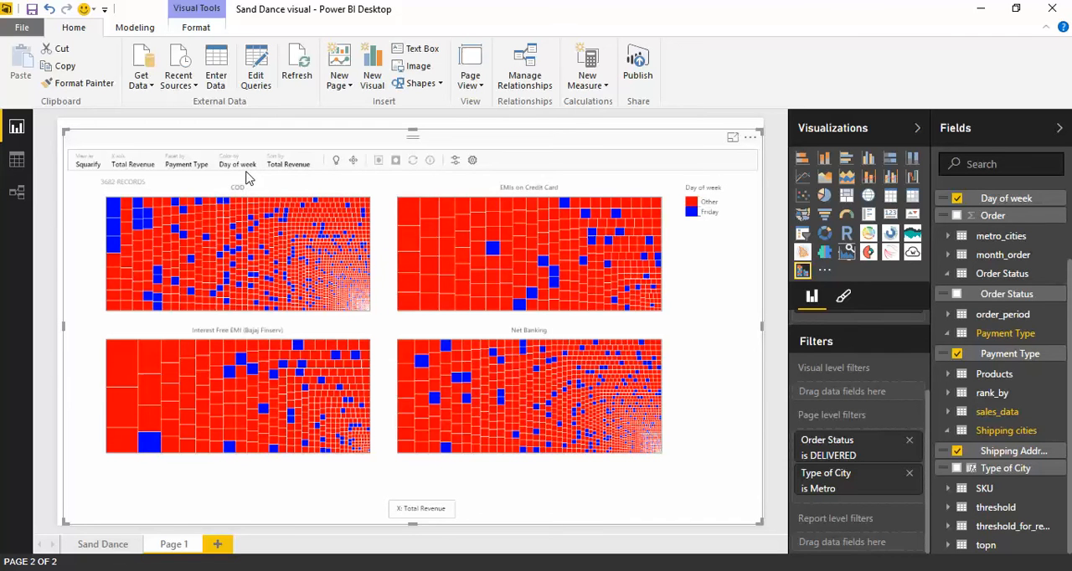
Apply the RedGreenBlue palette to the Day of week coloring.
click(708, 193)
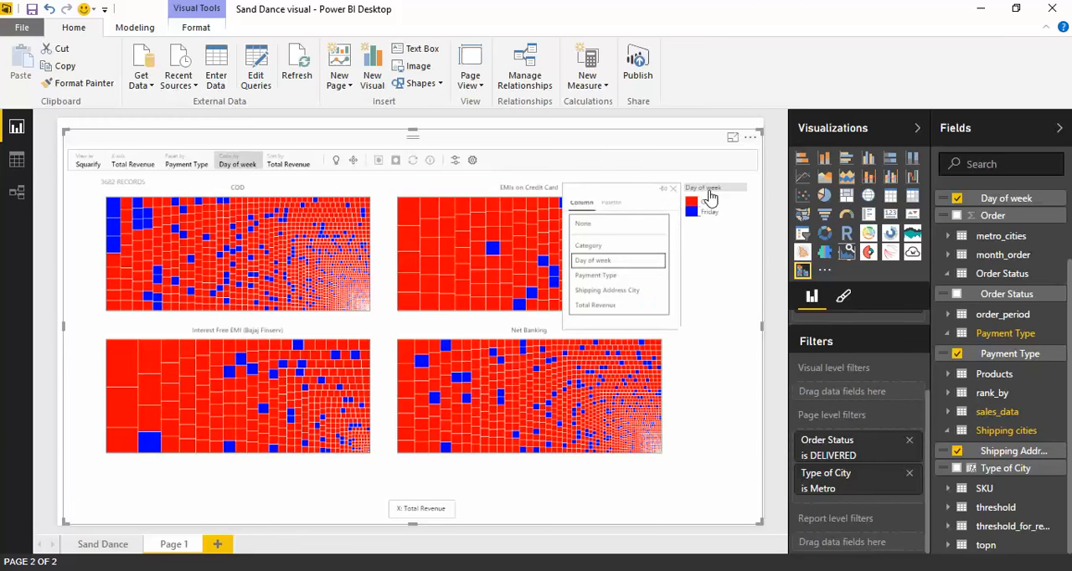
click(611, 203)
click(660, 328)
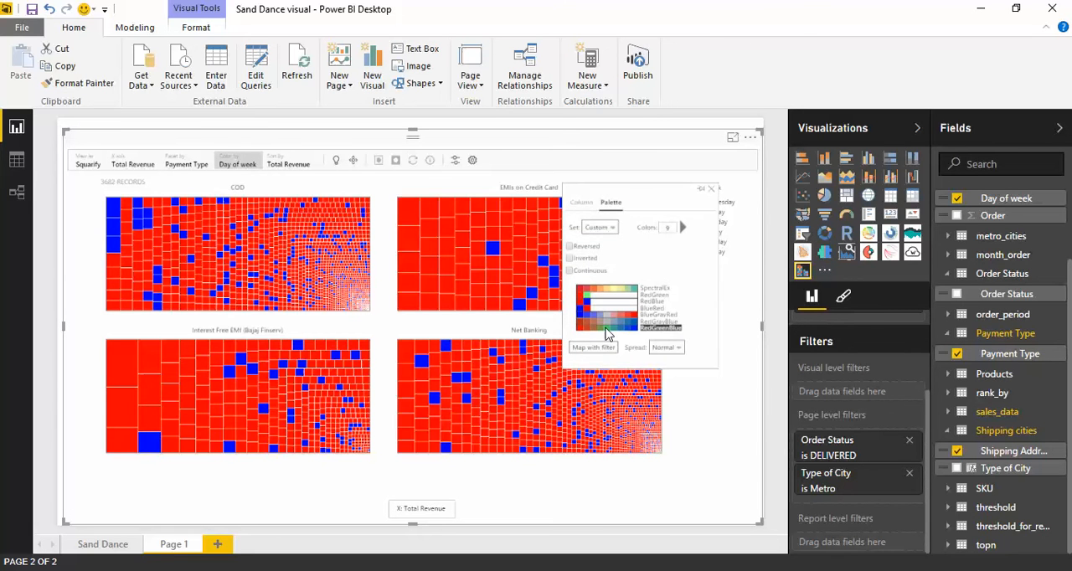
click(711, 189)
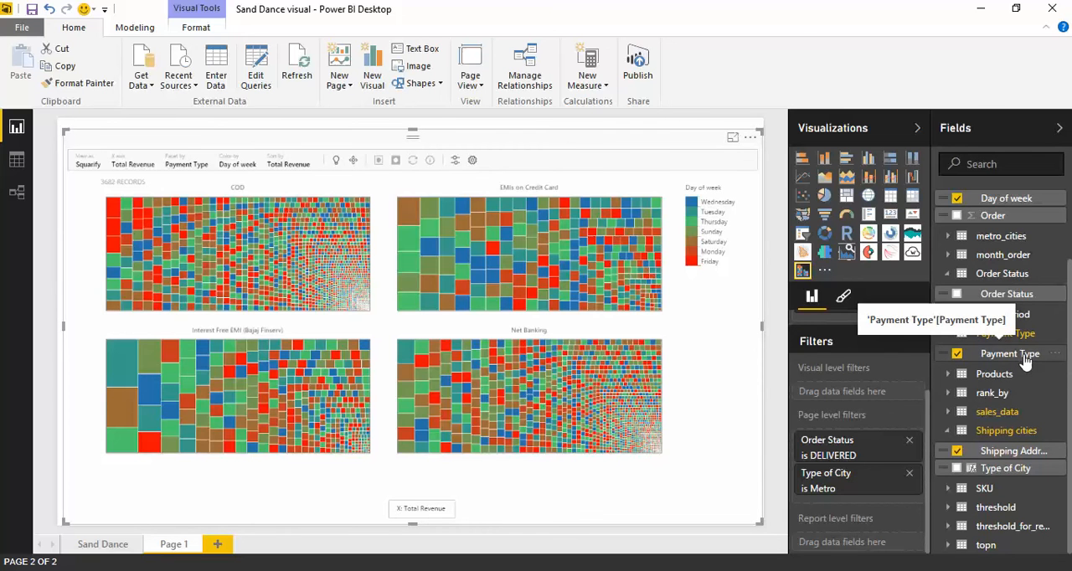
Add Payment Type as a page-level filter and restrict it to COD and Net Banking.
drag(1021, 358, 896, 481)
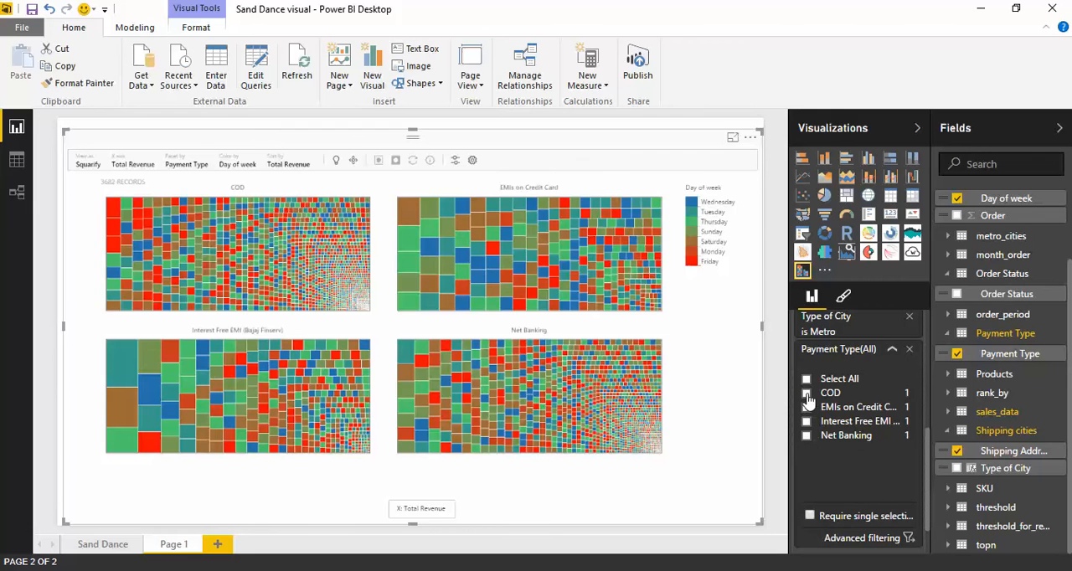
click(806, 392)
click(806, 436)
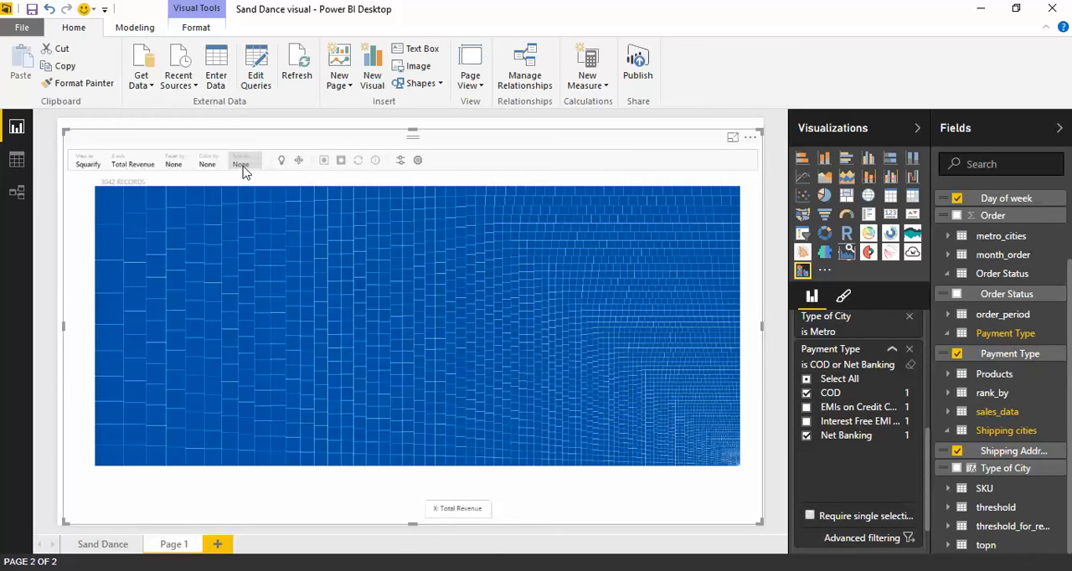
Sort the squarified Sand Dance items by Total Revenue and color them by Day of week.
click(242, 167)
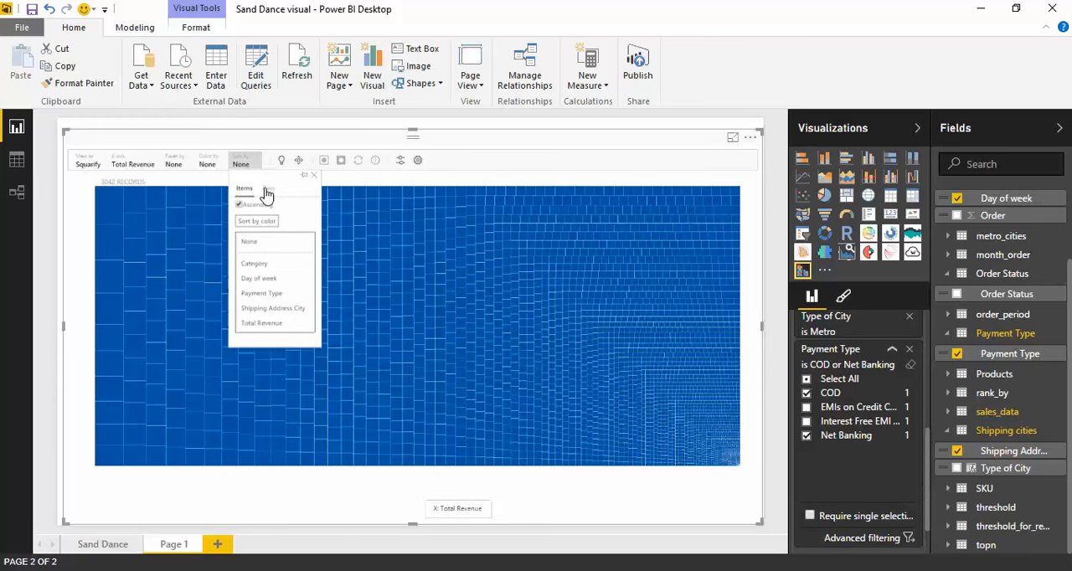
click(267, 324)
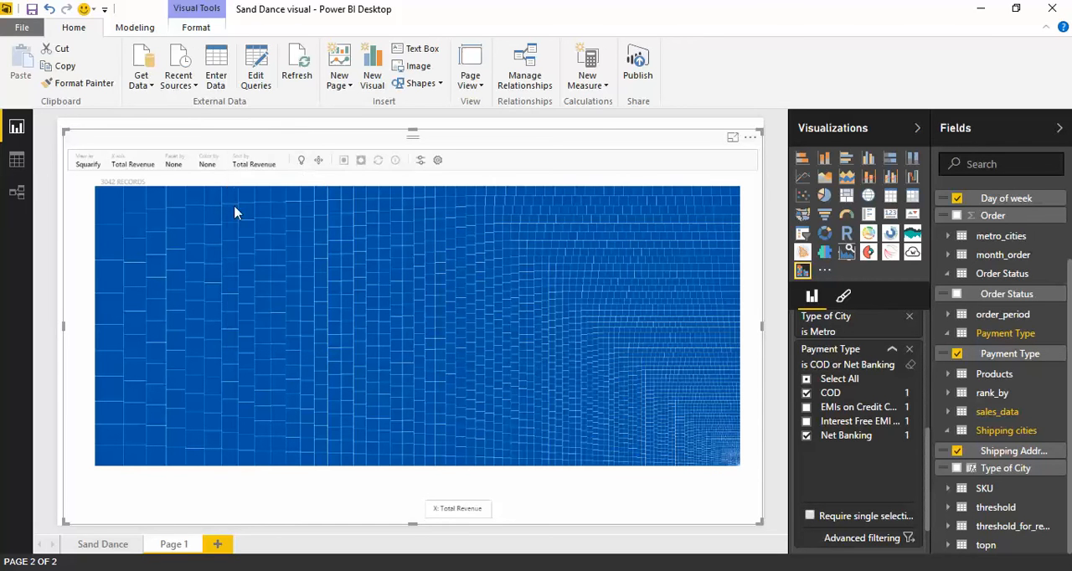
click(208, 163)
click(246, 250)
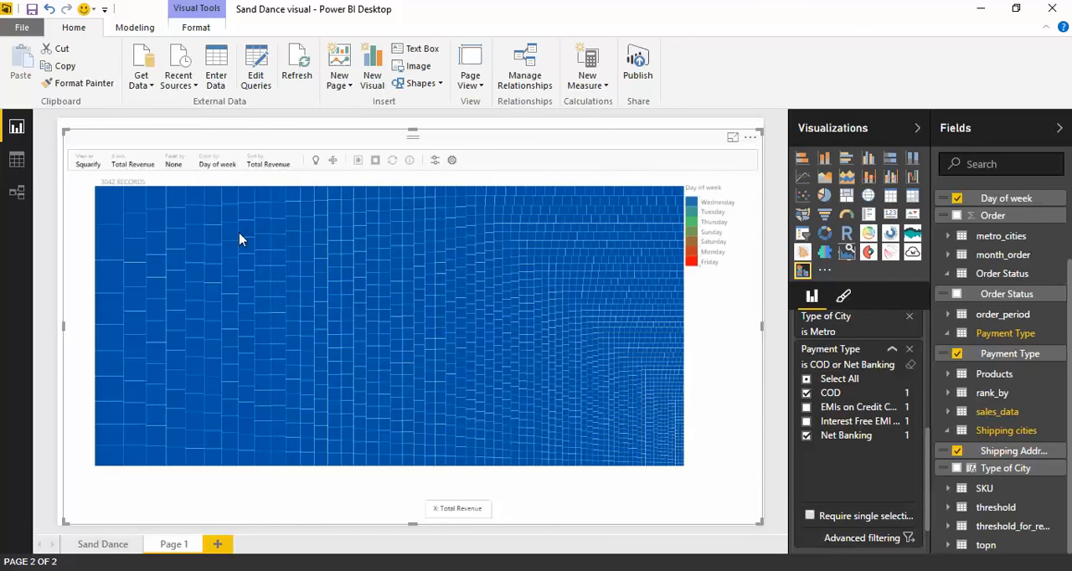
Facet the squarified visual by Payment Type.
click(174, 164)
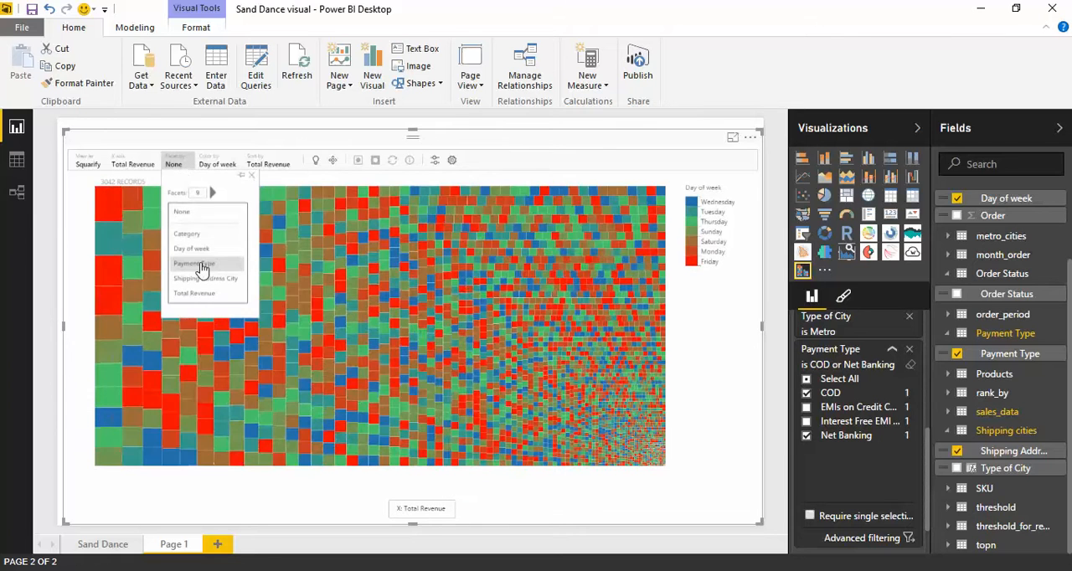
click(205, 264)
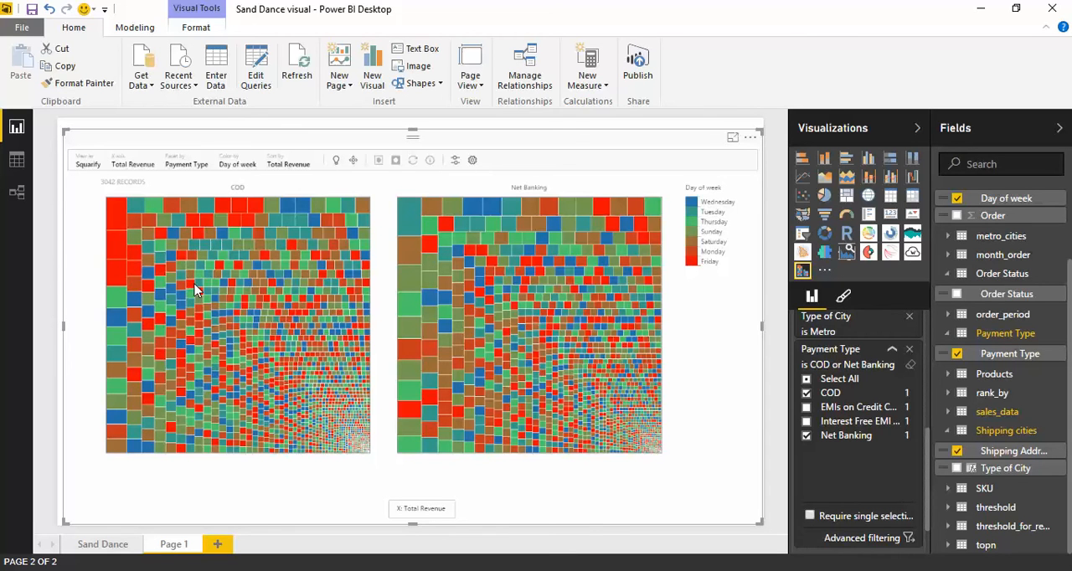
Inspect the record details of the largest COD item, including its Total Revenue, and clear the selection.
click(116, 215)
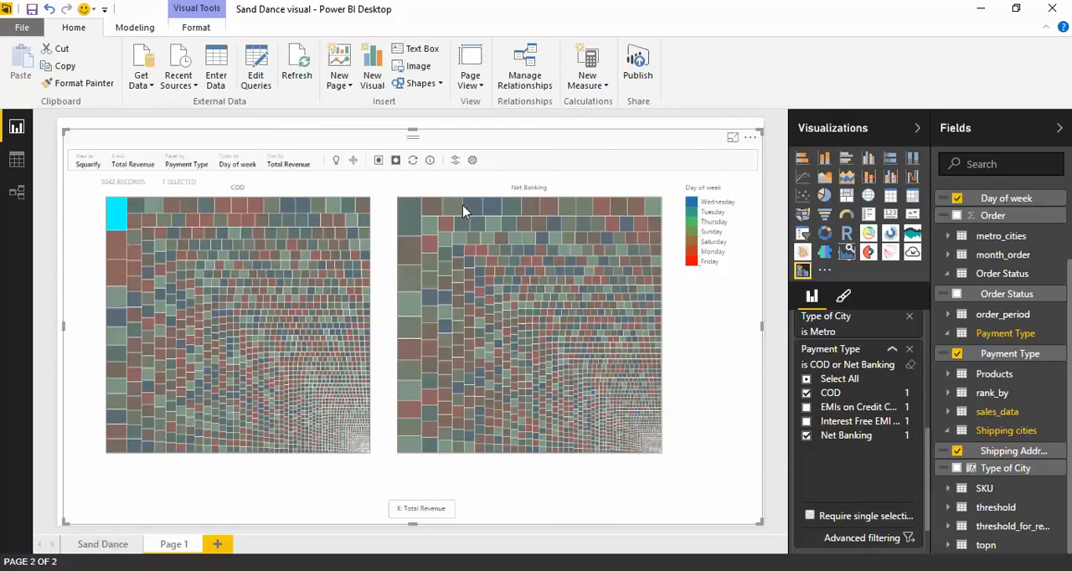
click(430, 160)
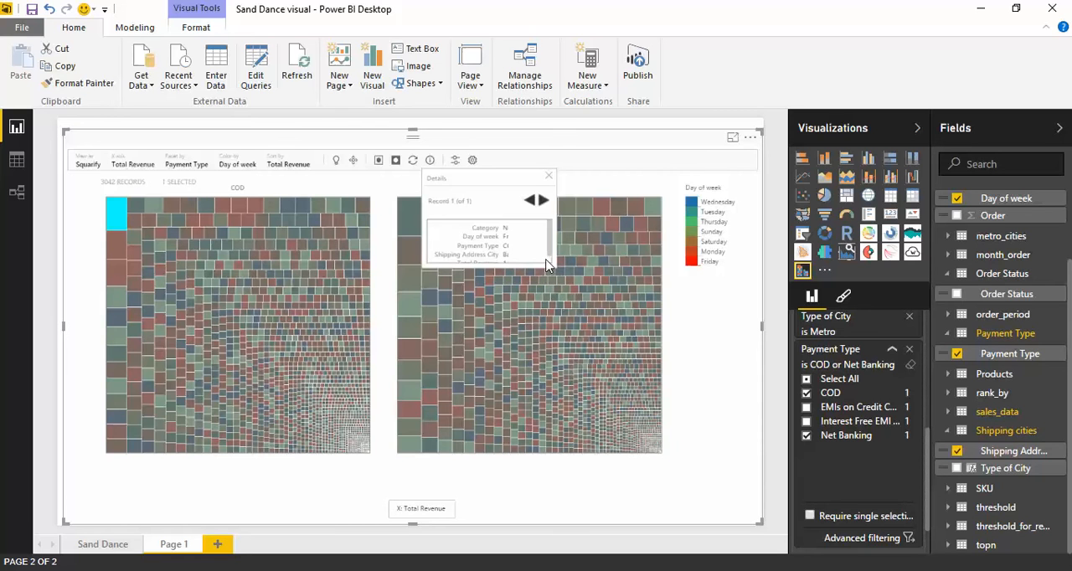
scroll(512, 261, down, 1)
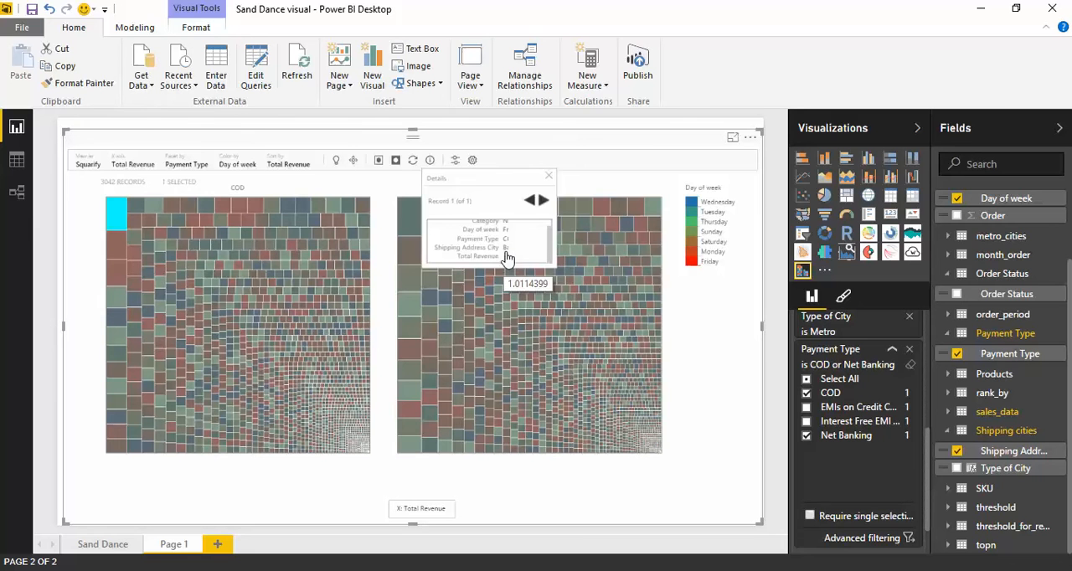
click(549, 176)
click(383, 246)
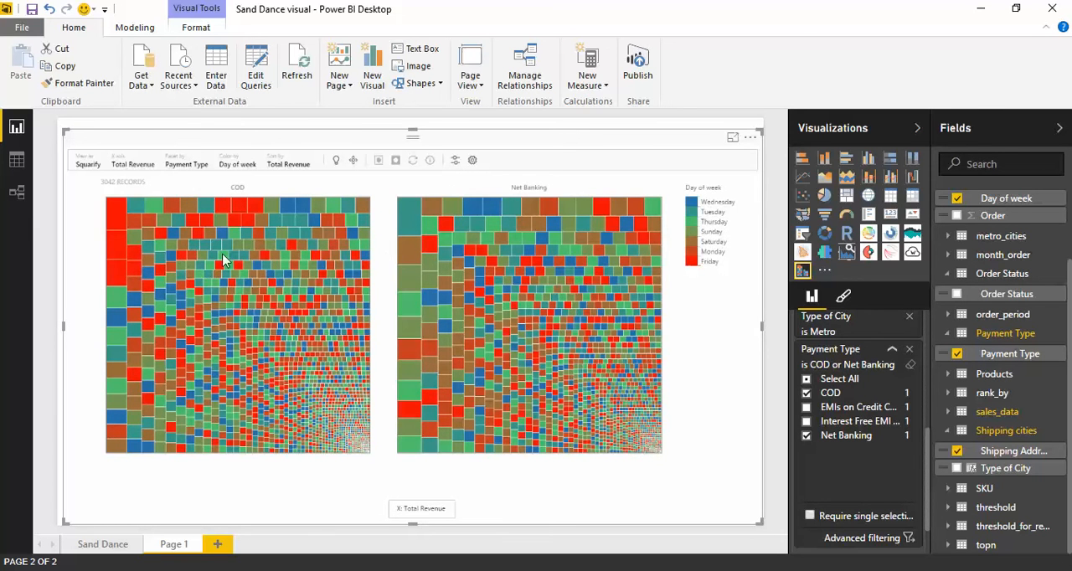
Inspect the record details of the second-largest COD item, including its Total Revenue, and clear the selection.
click(118, 252)
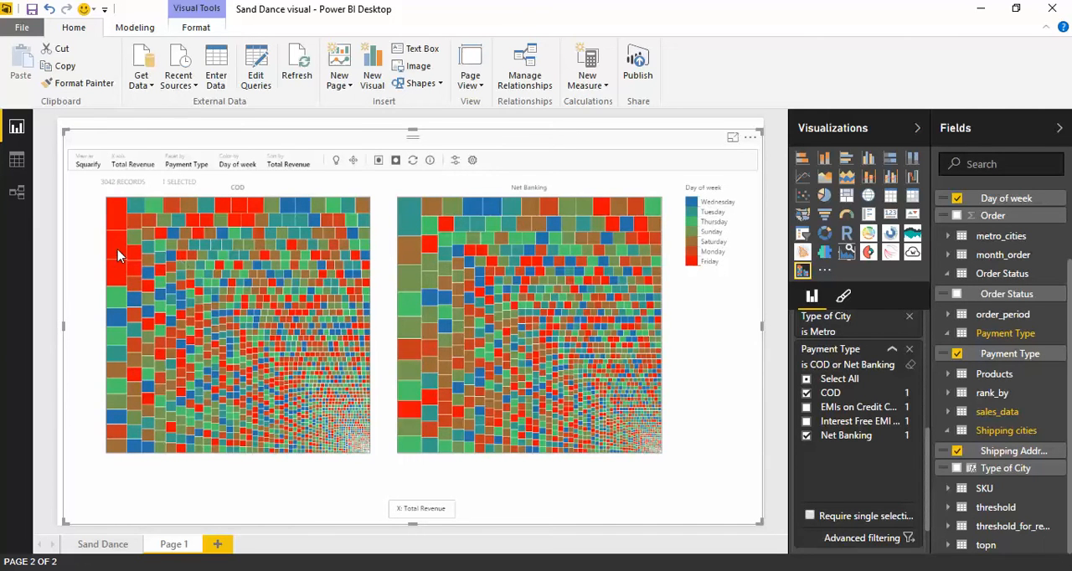
click(429, 160)
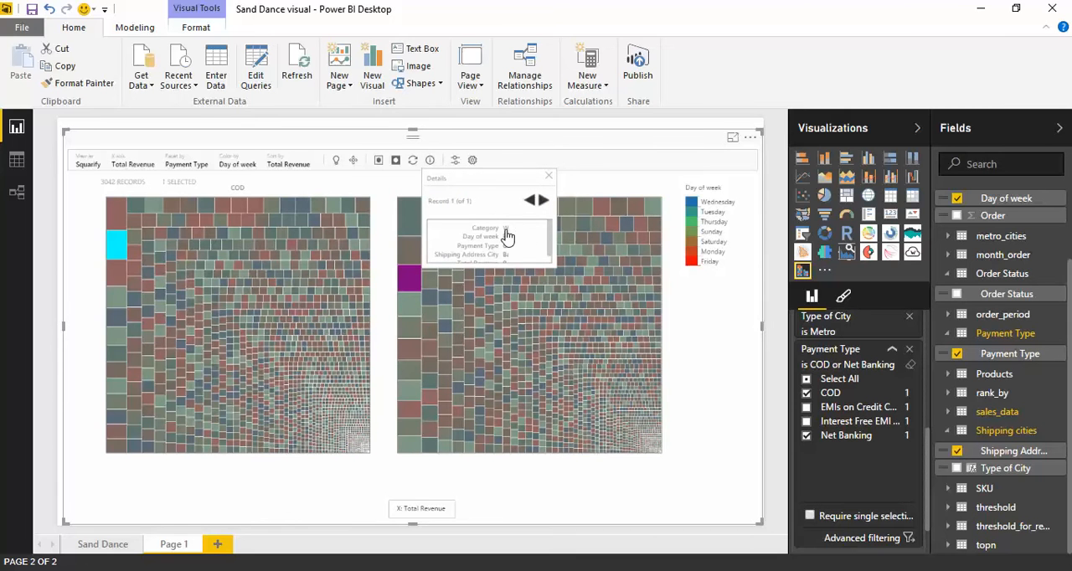
scroll(551, 252, down, 1)
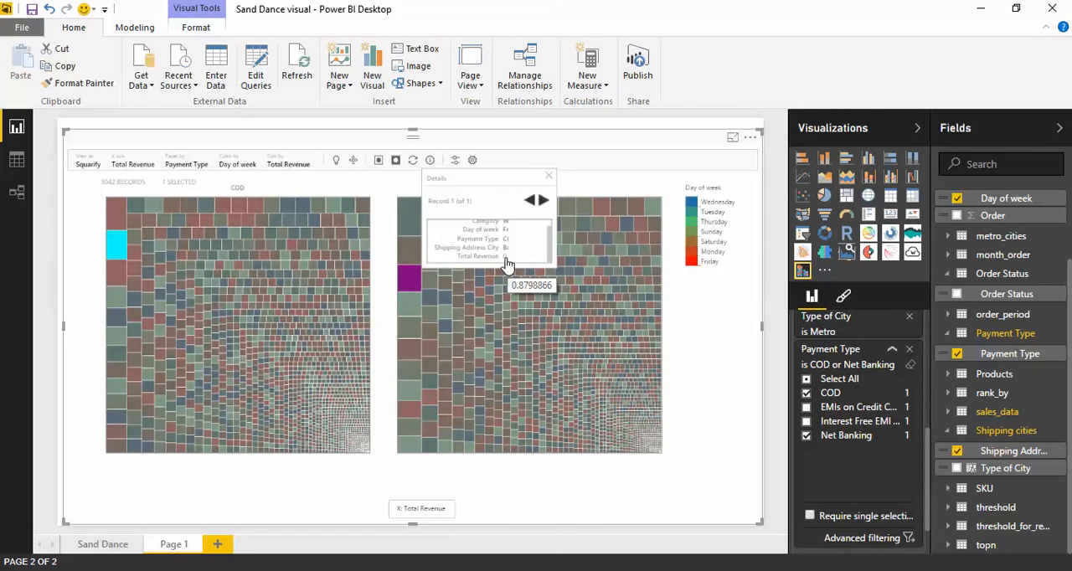
click(549, 176)
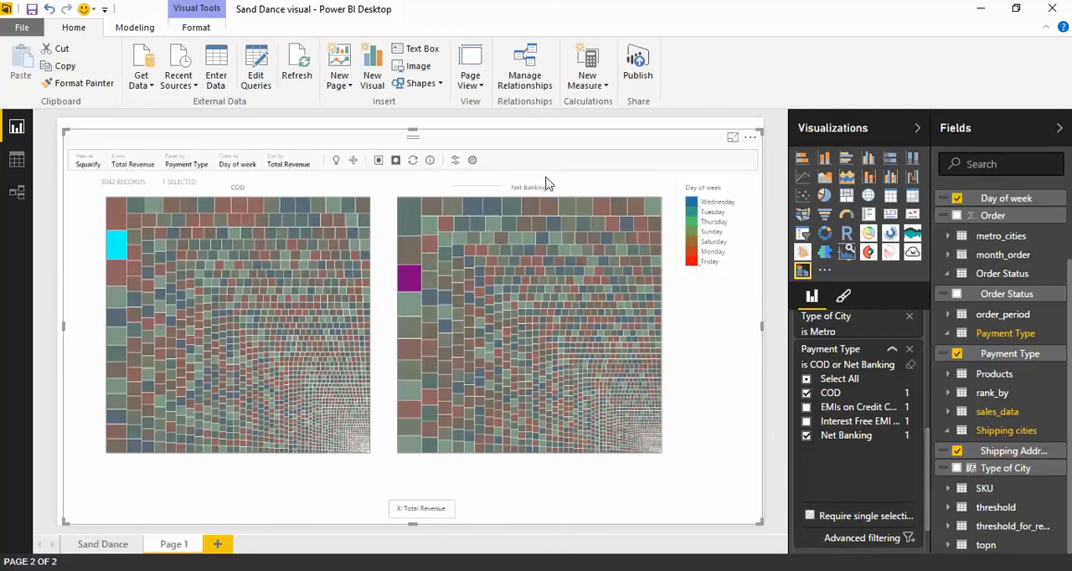
click(386, 210)
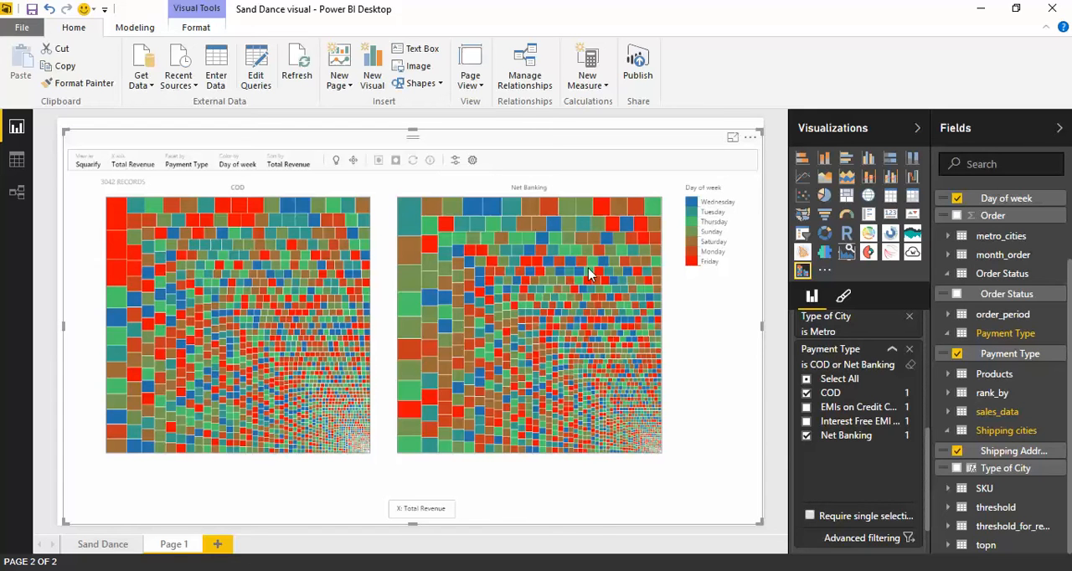
Highlight all Friday items in both facets through the Day of week legend, and clear the selection.
click(708, 265)
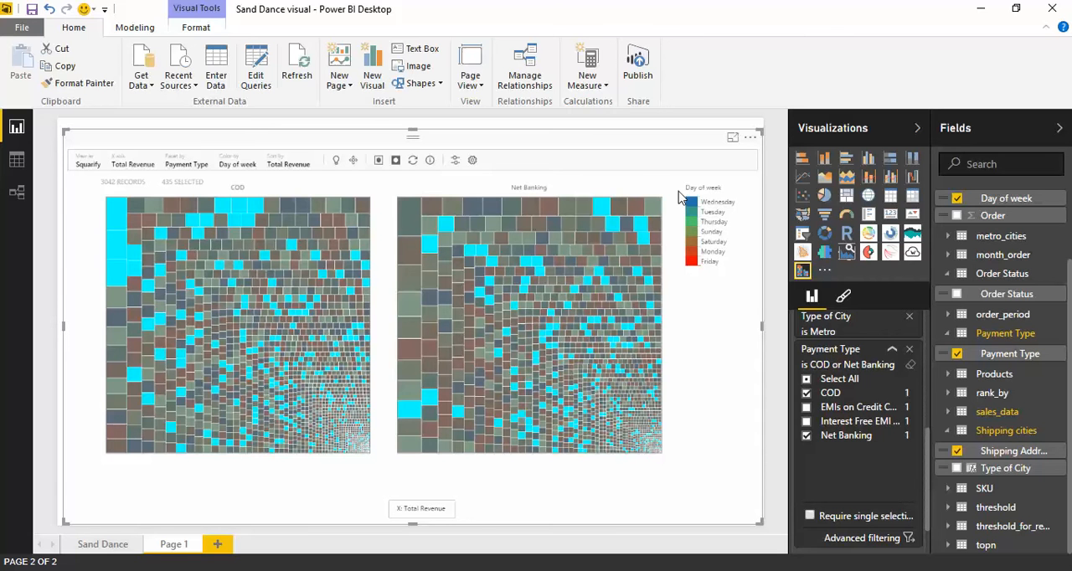
click(388, 231)
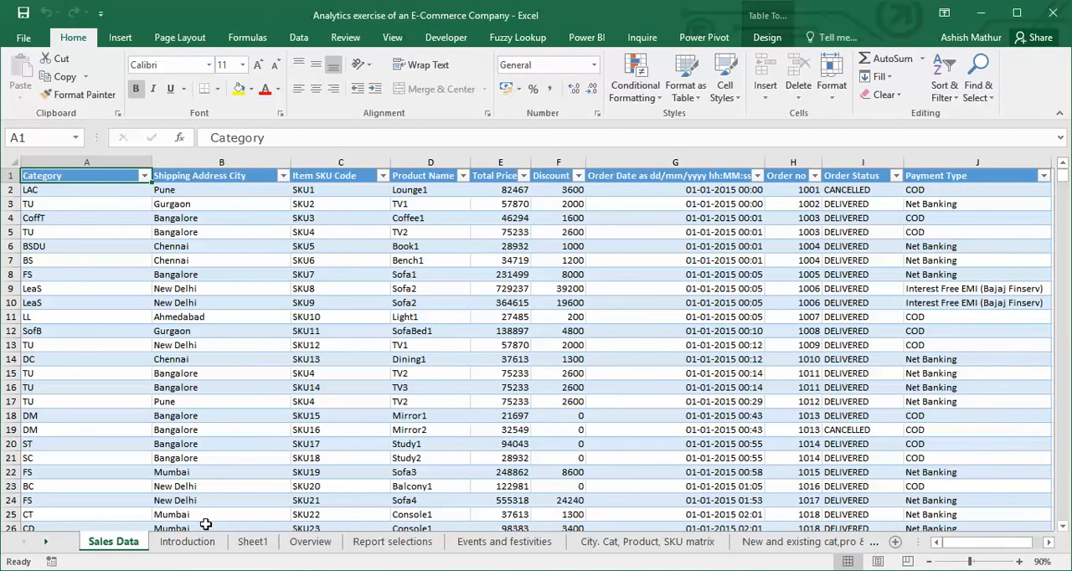
Open Sheet1 in the Excel workbook and review the pivot table's Payment Type filter.
click(252, 542)
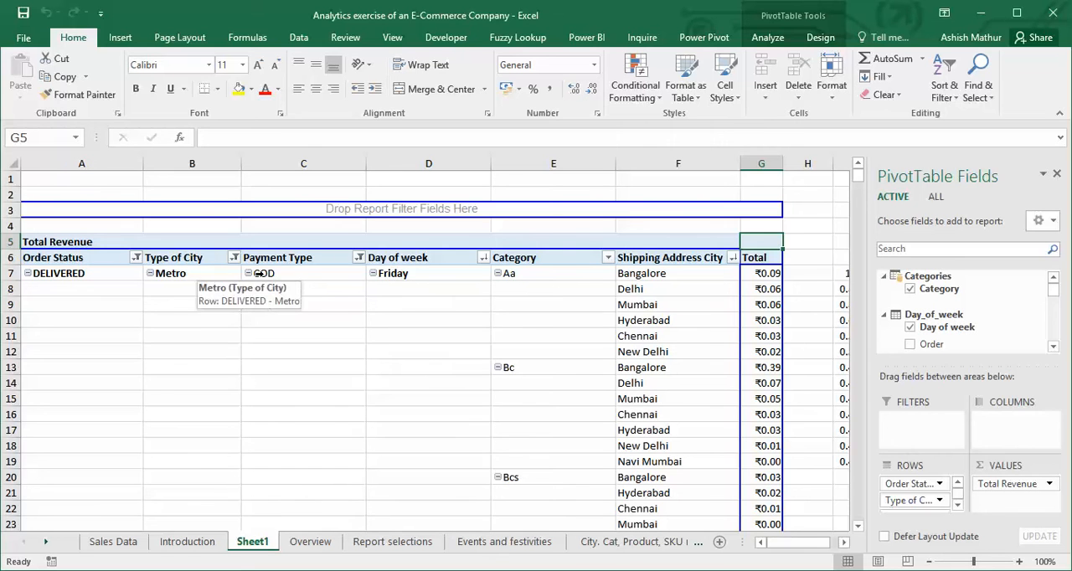
click(359, 258)
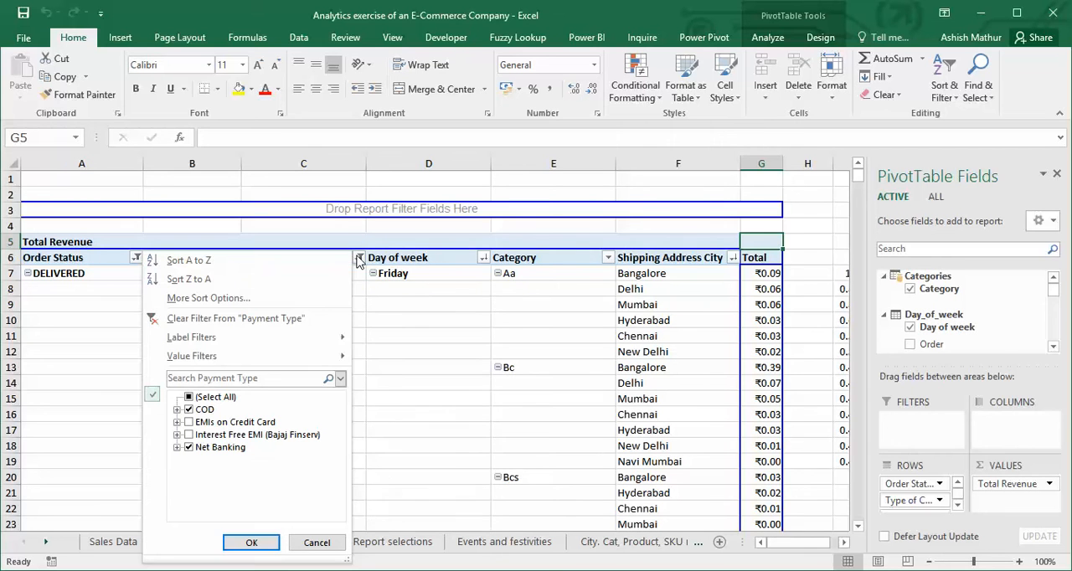
click(251, 543)
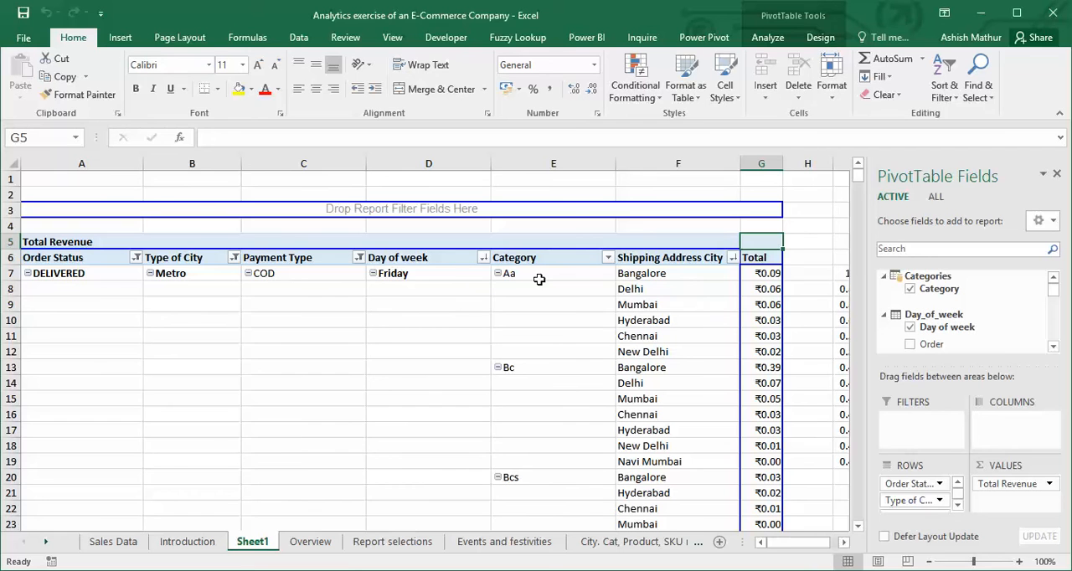
Select the pivot table's revenue values from G7 downward to compare their count with the visual's record count, and return to the sheet's top.
click(762, 274)
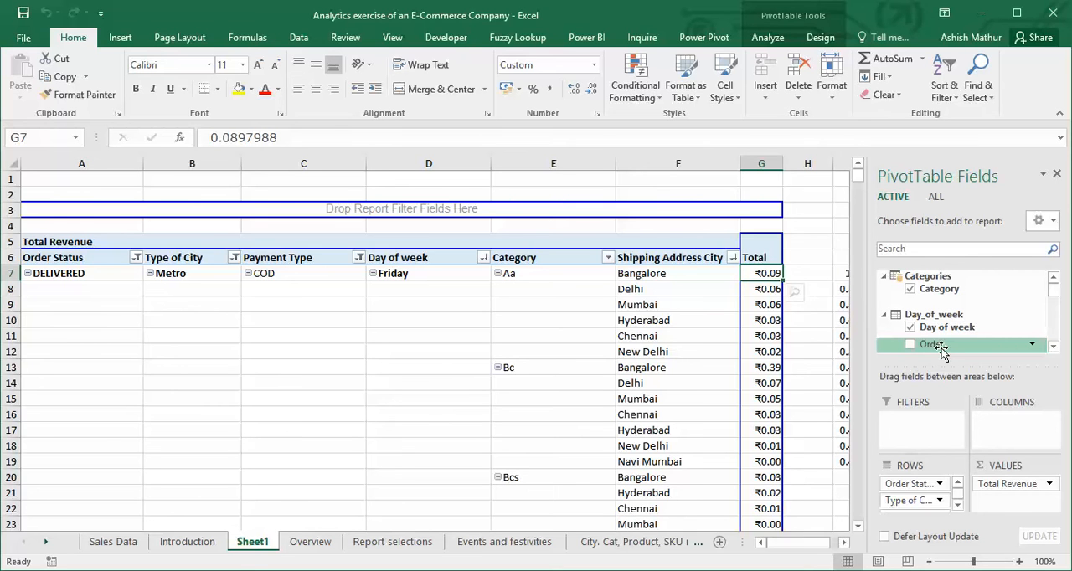
key(ctrl+shift+Down)
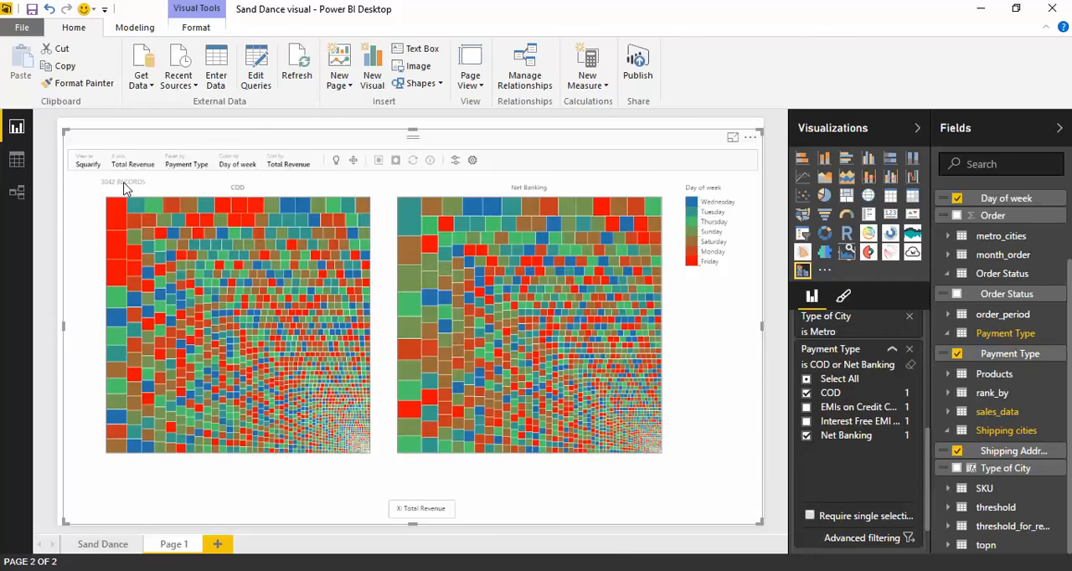
key(alt+Tab)
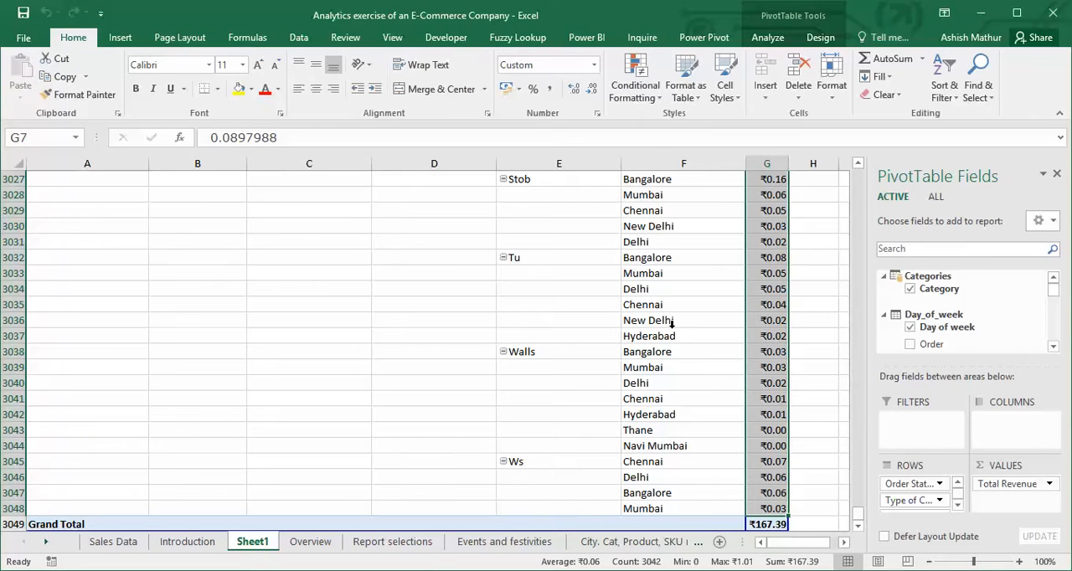
key(ctrl+Up)
key(ctrl+Up)
key(Down)
key(Down)
key(Down)
key(Down)
key(Down)
key(Down)
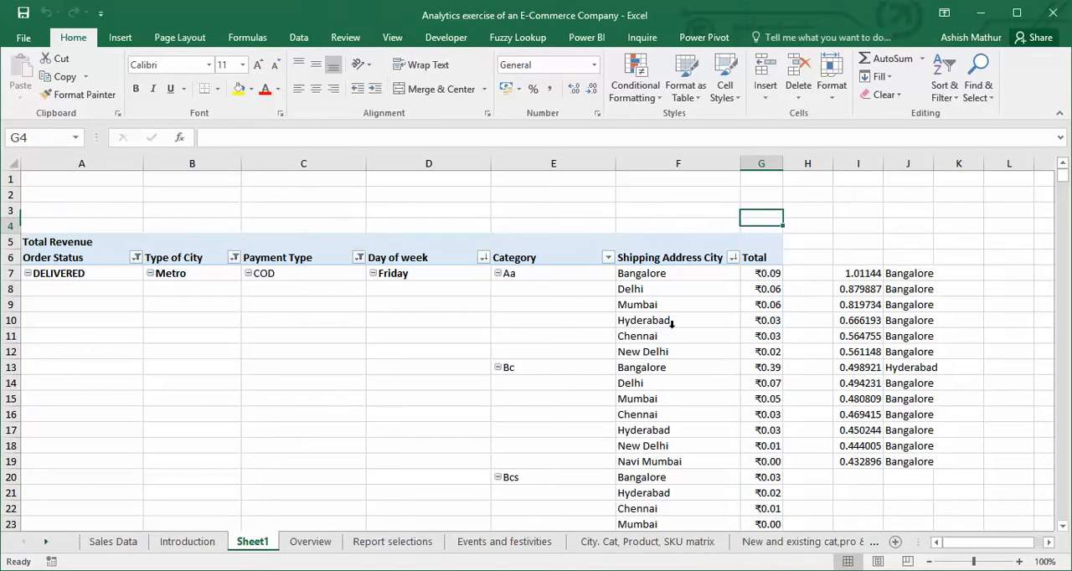
Switch to Power BI Desktop and check the Total Revenue of the two largest COD items in their record details.
key(alt+Tab)
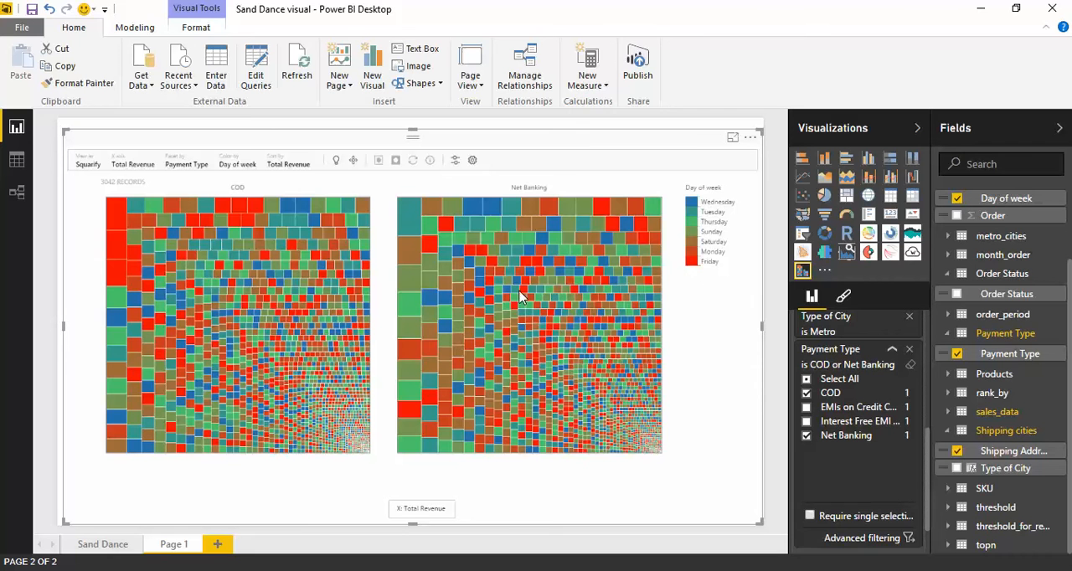
click(125, 219)
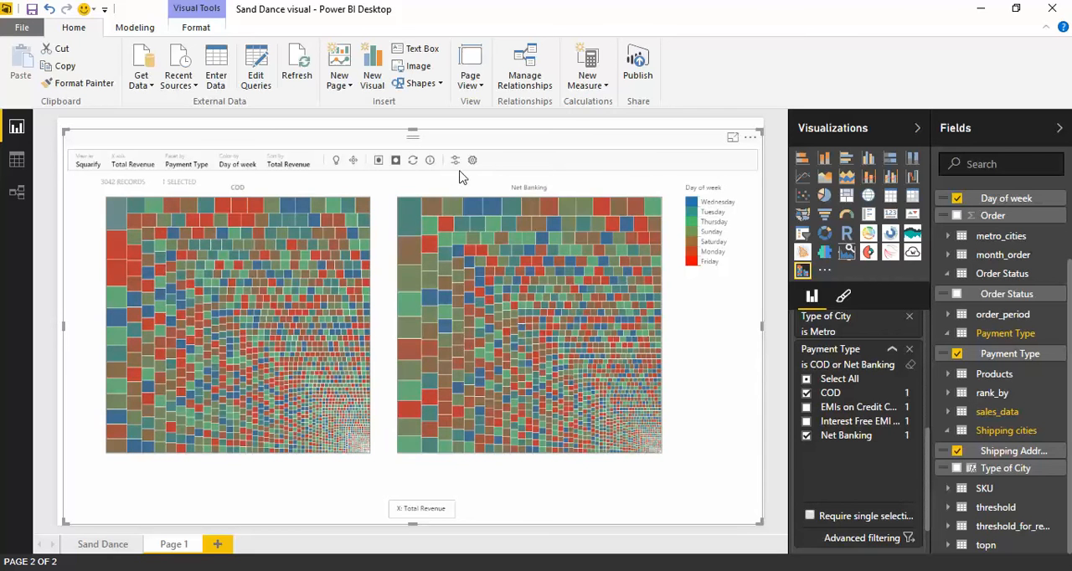
click(429, 160)
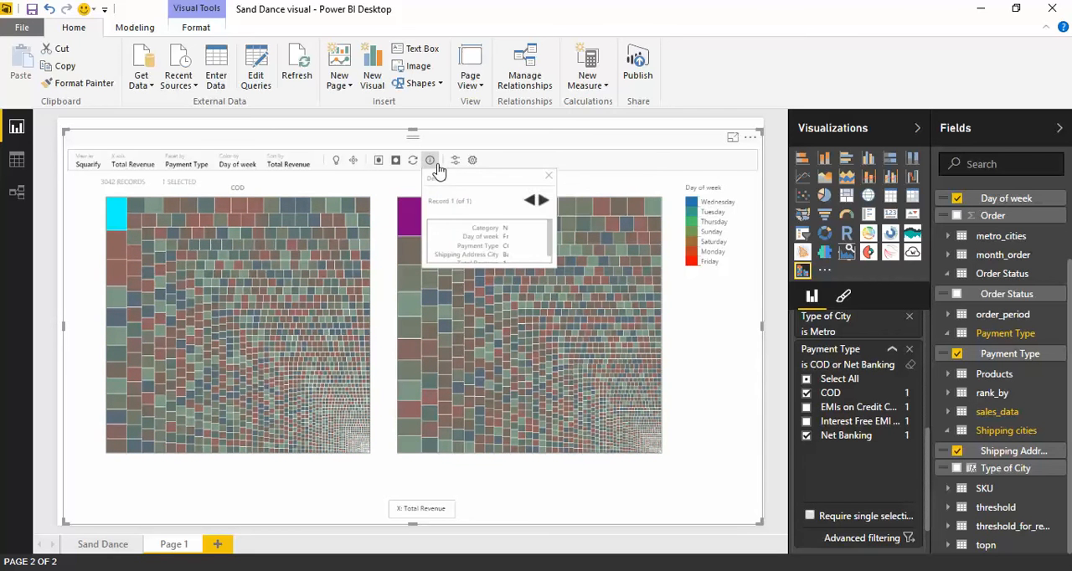
scroll(550, 251, down, 1)
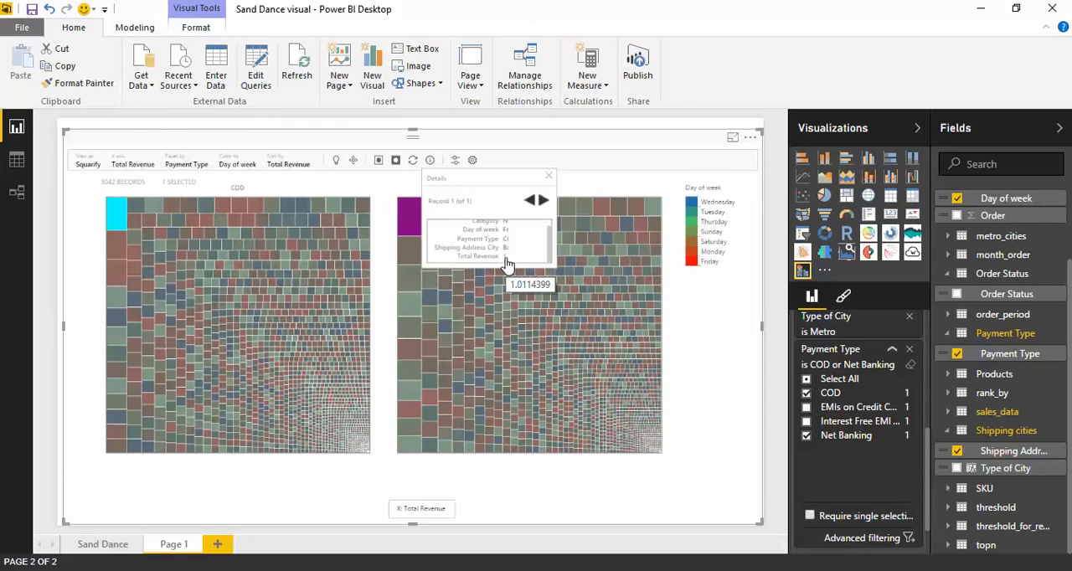
click(114, 242)
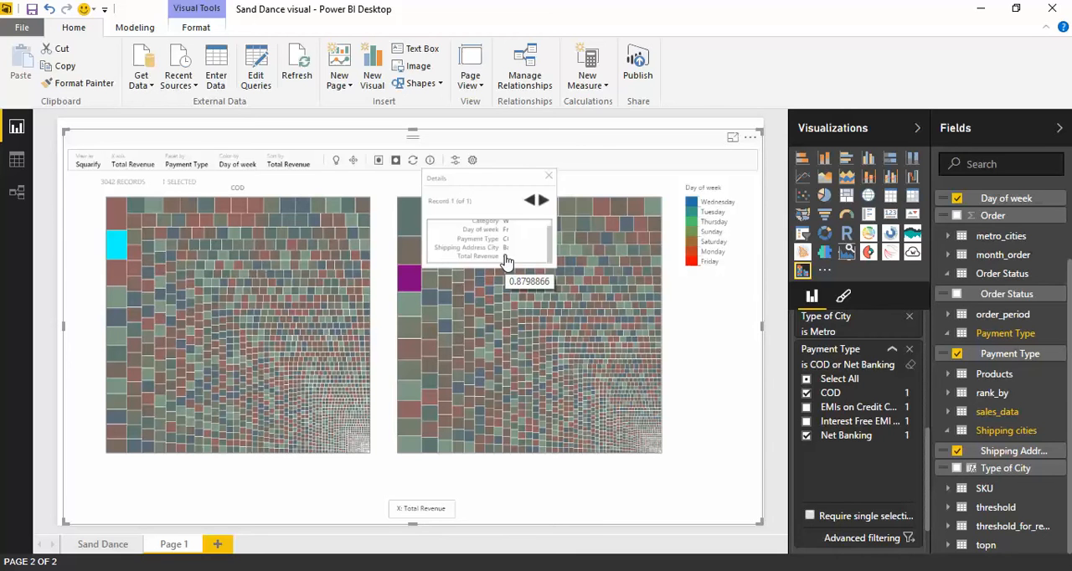
click(548, 175)
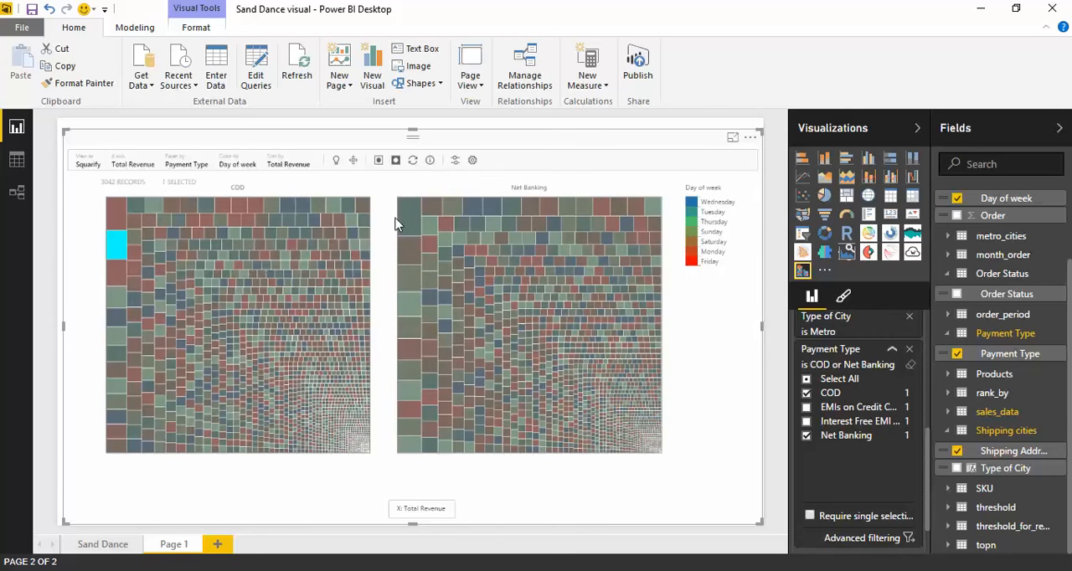
click(384, 234)
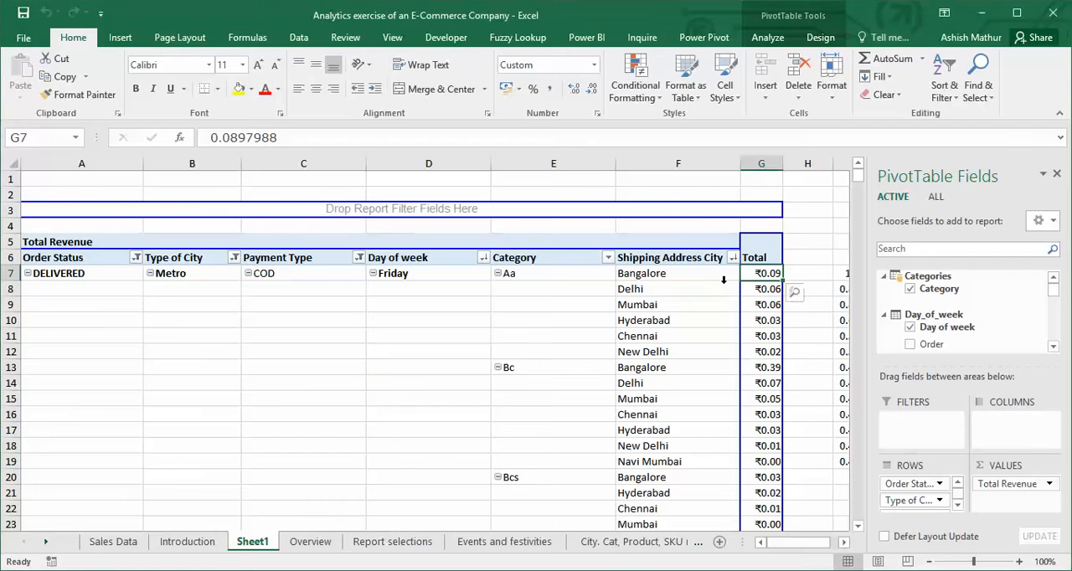
In Excel's Sheet1, examine the LARGE formula in I7 and its array range $G$7:$G$1621, leaving the formula unedited.
mouse_move(779, 293)
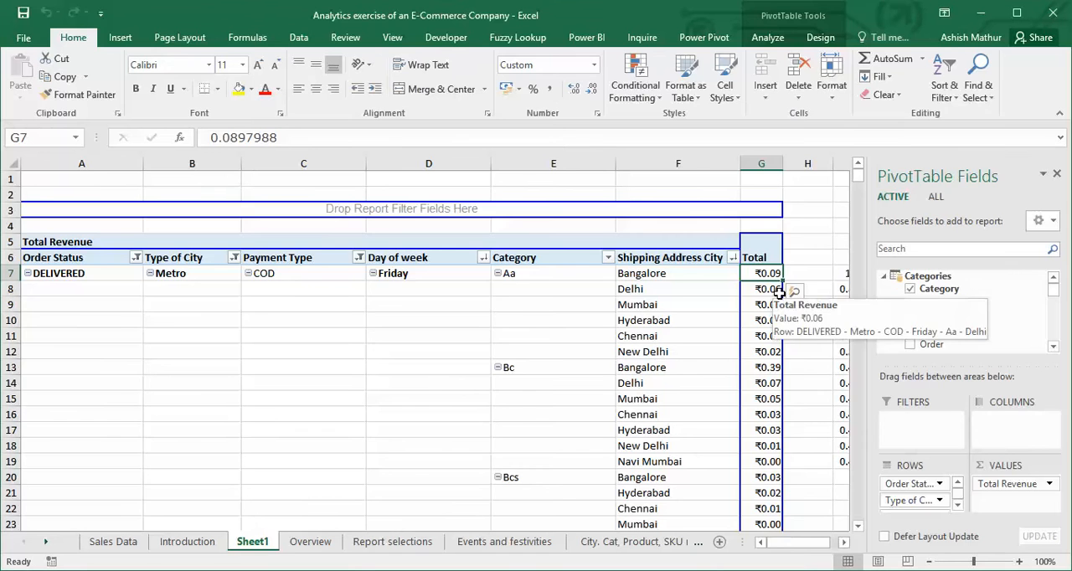
key(Right)
key(Right)
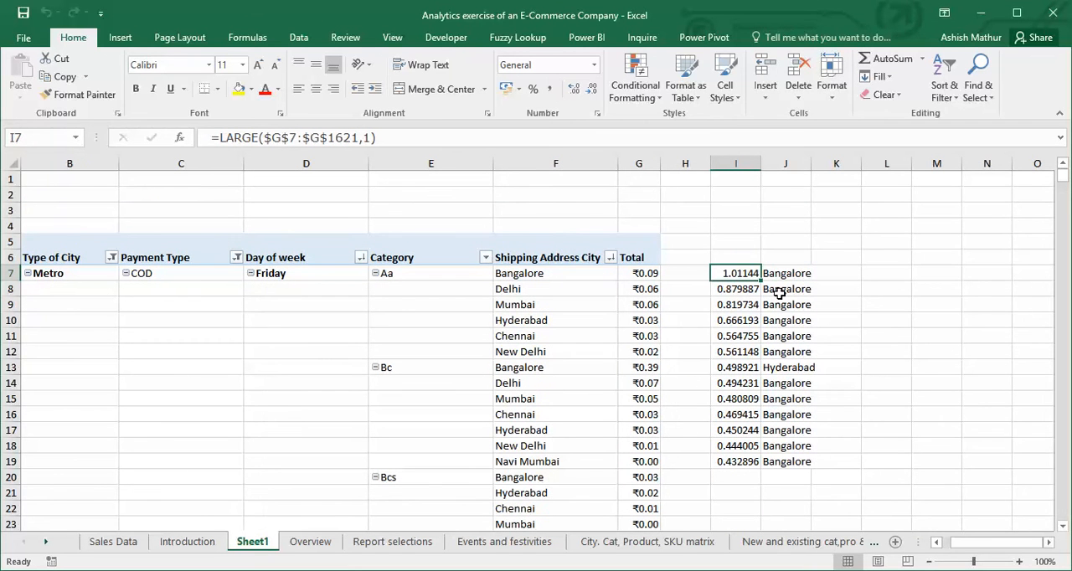
key(F2)
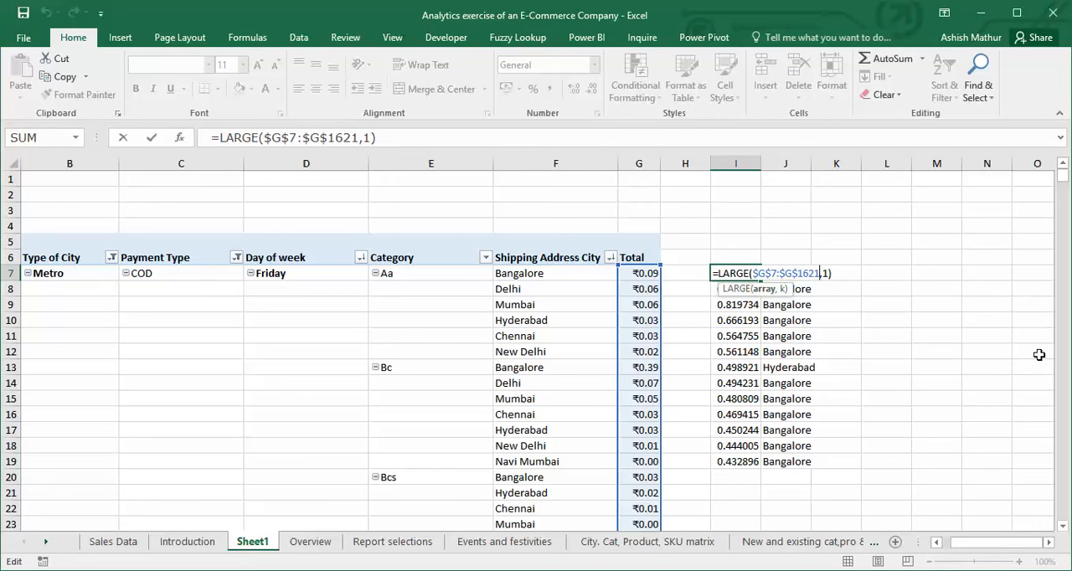
key(ctrl+shift+Left)
key(ctrl+Right)
key(ctrl+Right)
key(ctrl+Right)
key(ctrl+Left)
key(shift+Right)
key(Left)
key(Left)
key(ctrl+shift+Left)
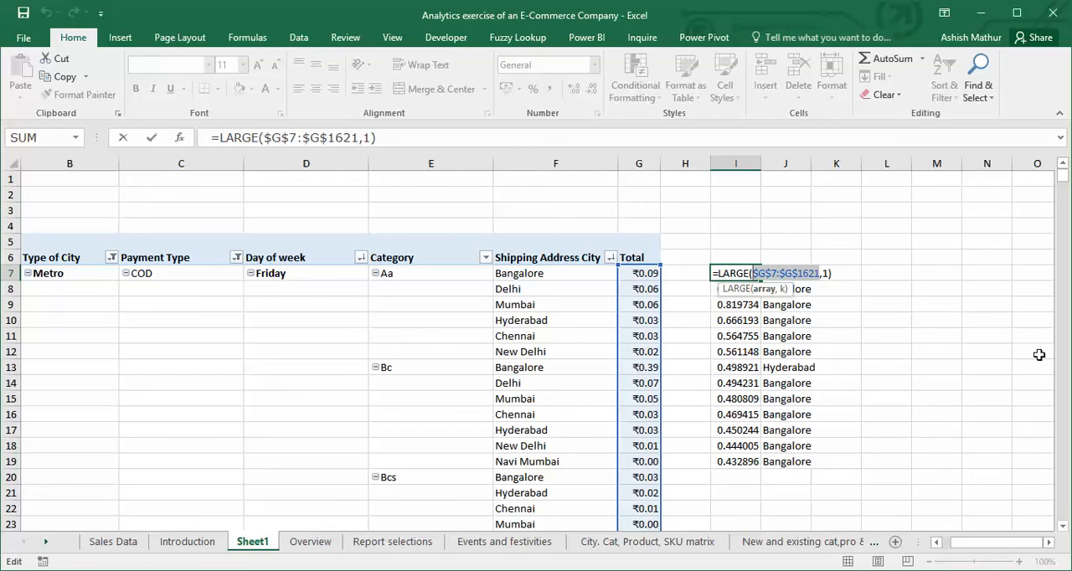
key(Escape)
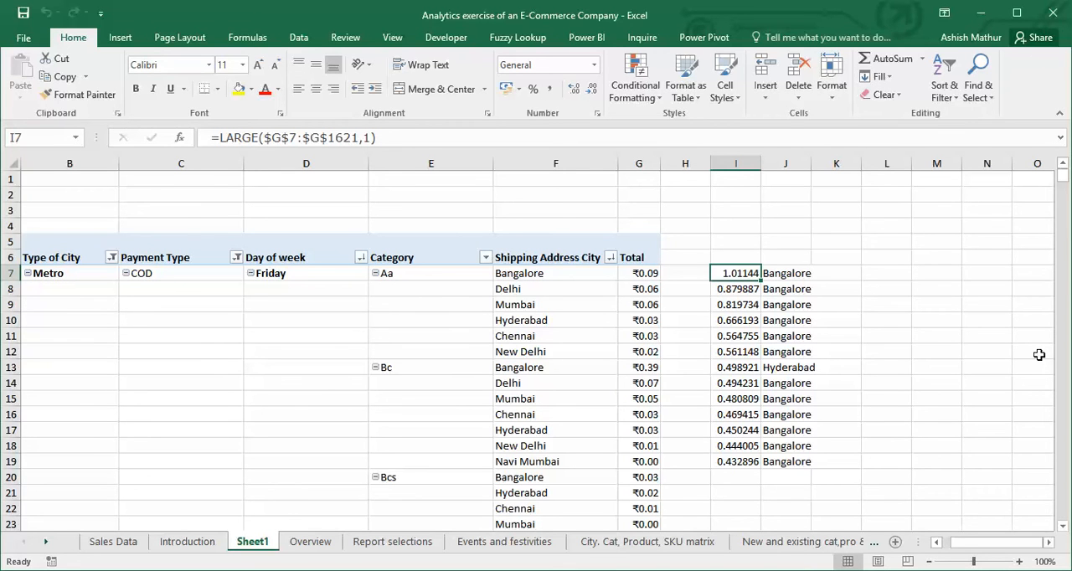
Filter the pivot table's Payment Type to COD only by excluding Net Banking.
click(237, 257)
click(67, 448)
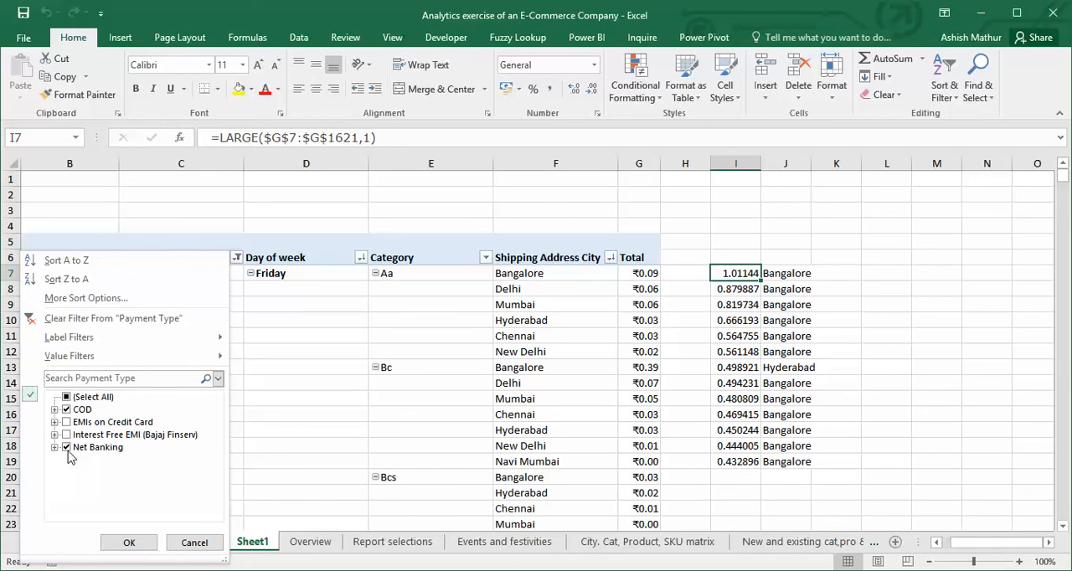
click(67, 449)
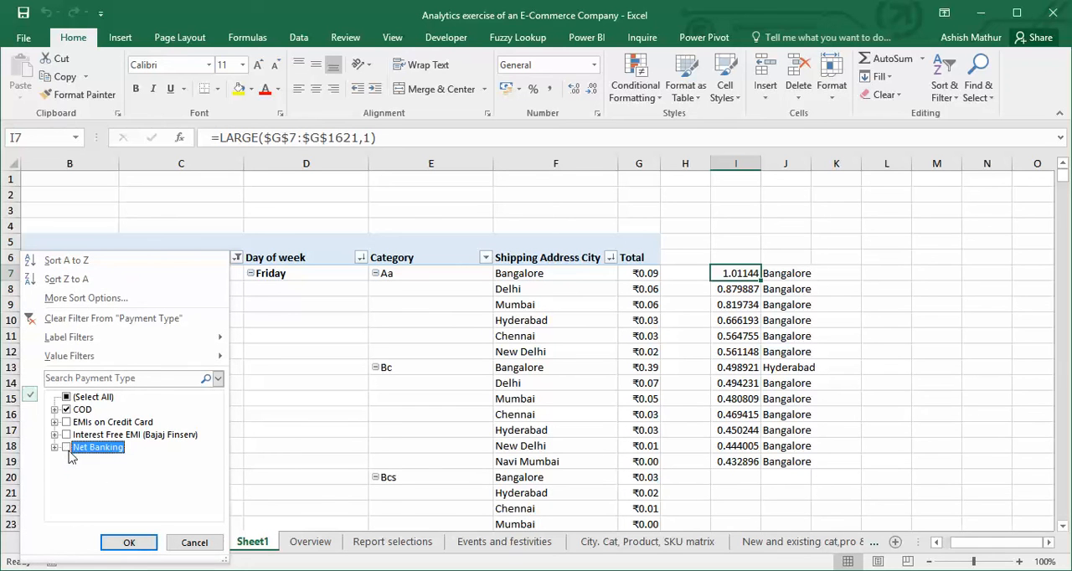
click(128, 542)
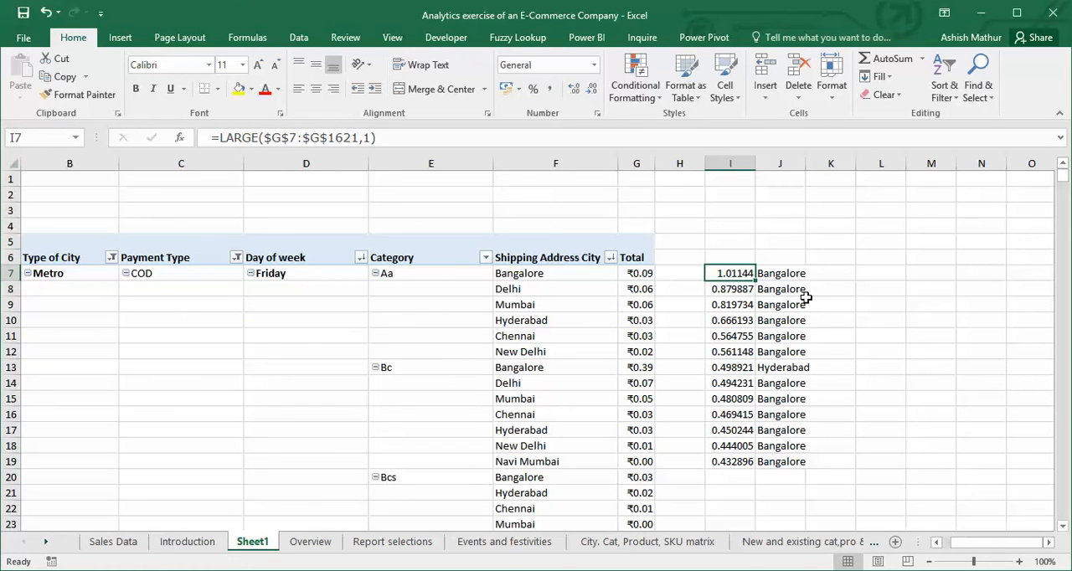
Inspect the LARGE formula in I7 and trace its range $G$7:$G$1621 to the last revenue row above the grand total.
double_click(735, 278)
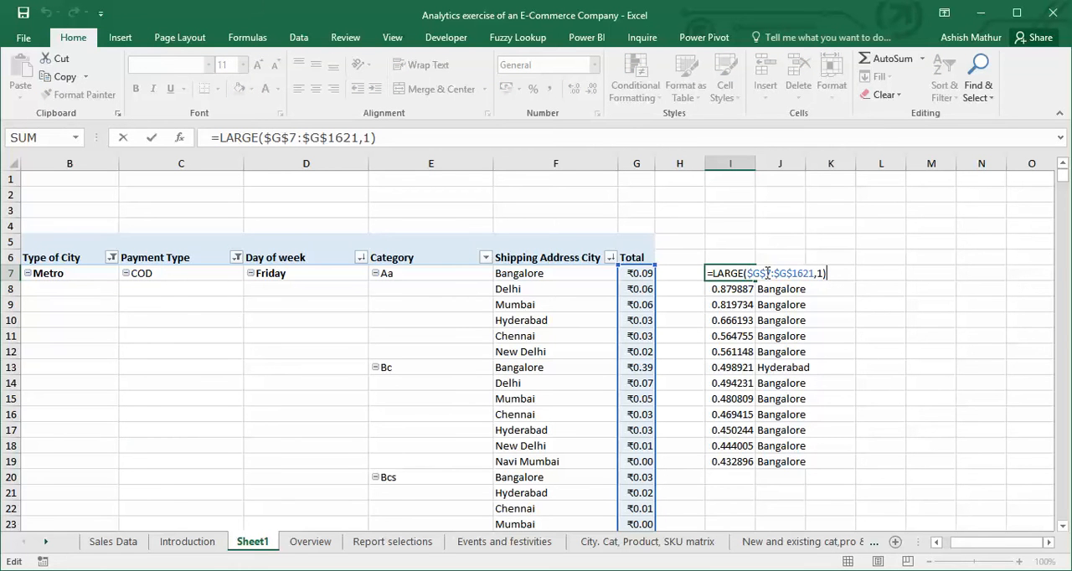
key(Escape)
key(Left)
key(Left)
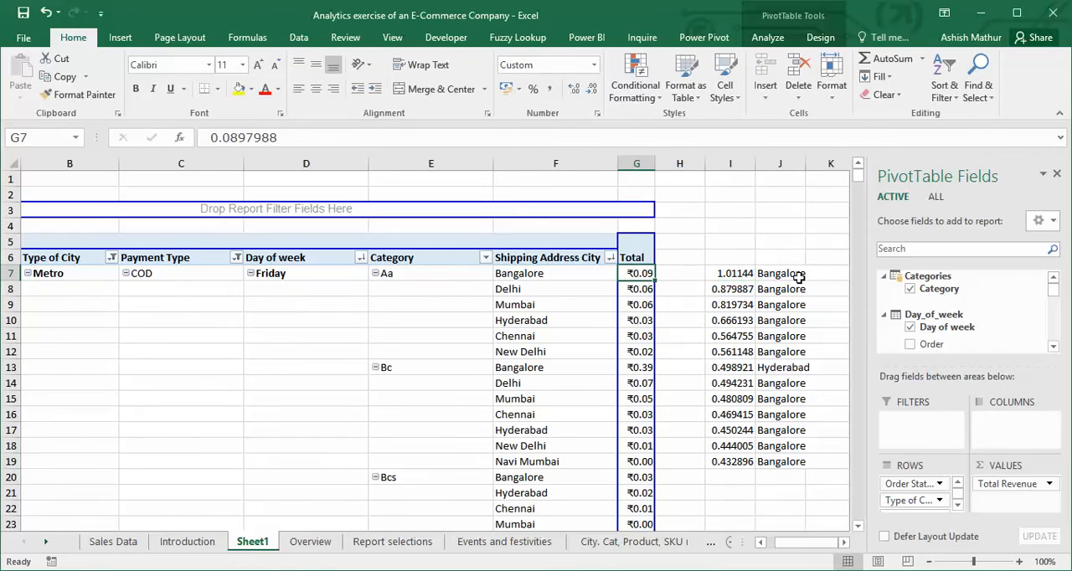
key(ctrl+Down)
key(Up)
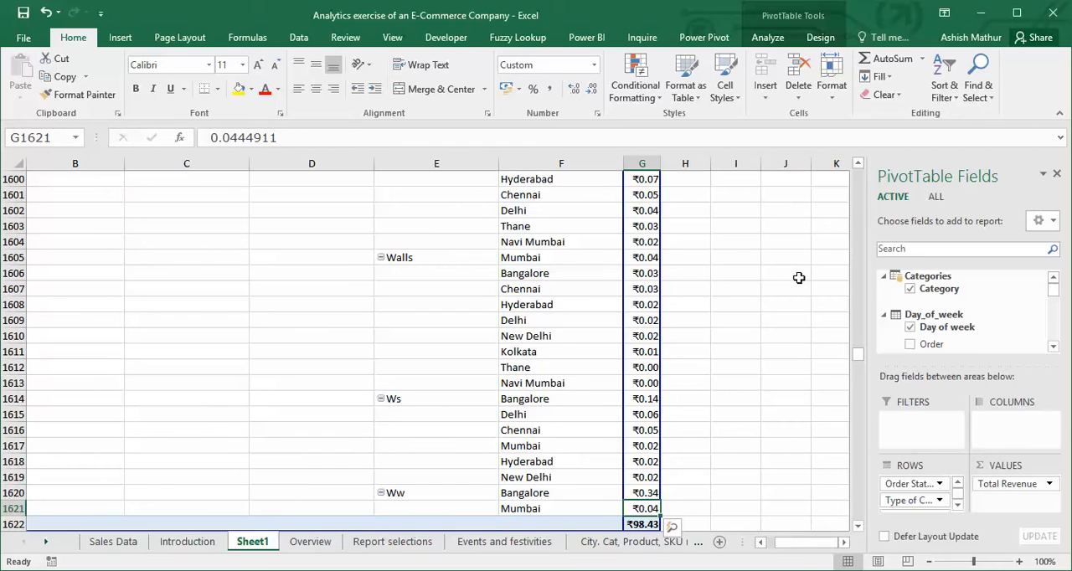
key(ctrl+Up)
key(Down)
key(Right)
key(Right)
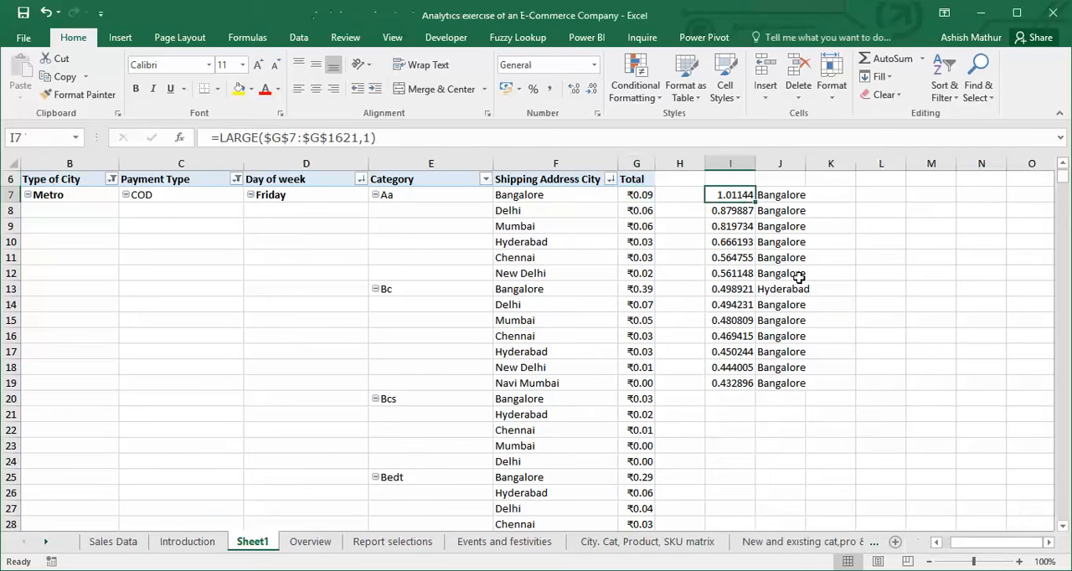
Examine the array range and k arguments of the LARGE formulas in I8 and I9, leaving both unedited.
key(Down)
key(F2)
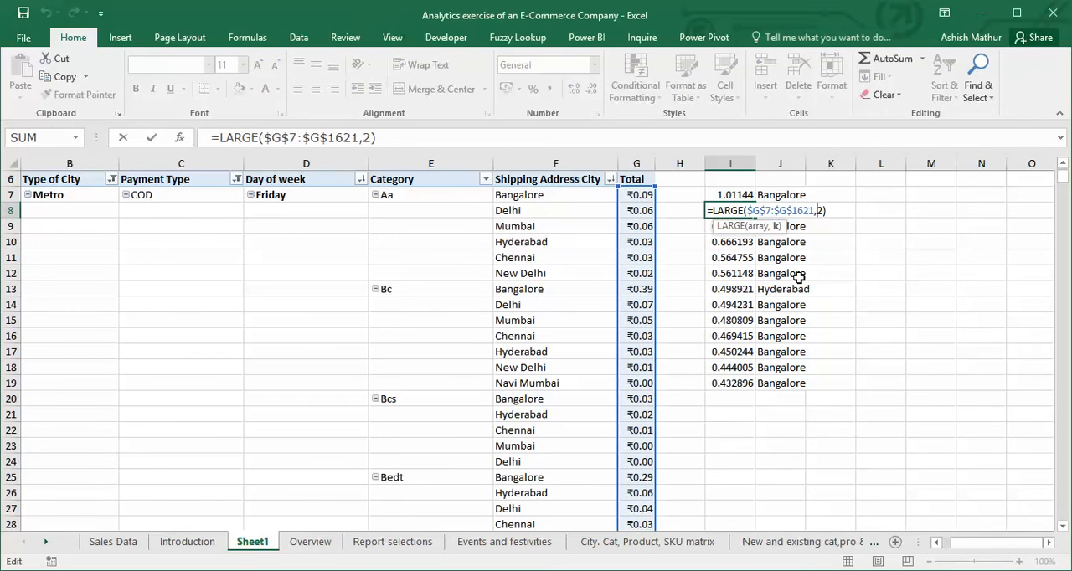
key(Left)
key(Left)
key(ctrl+shift+Left)
key(ctrl+shift+Left)
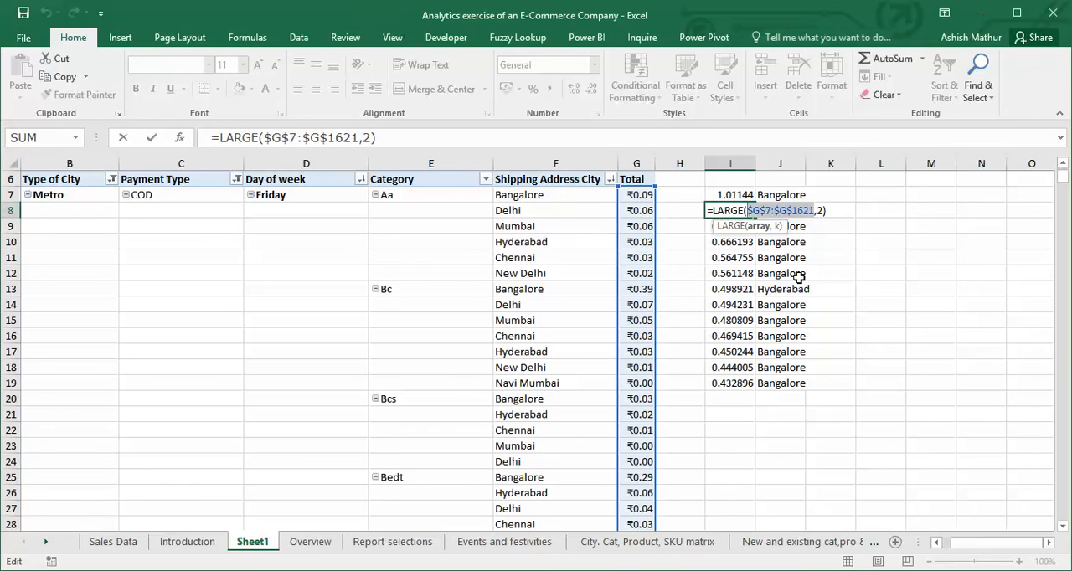
key(Escape)
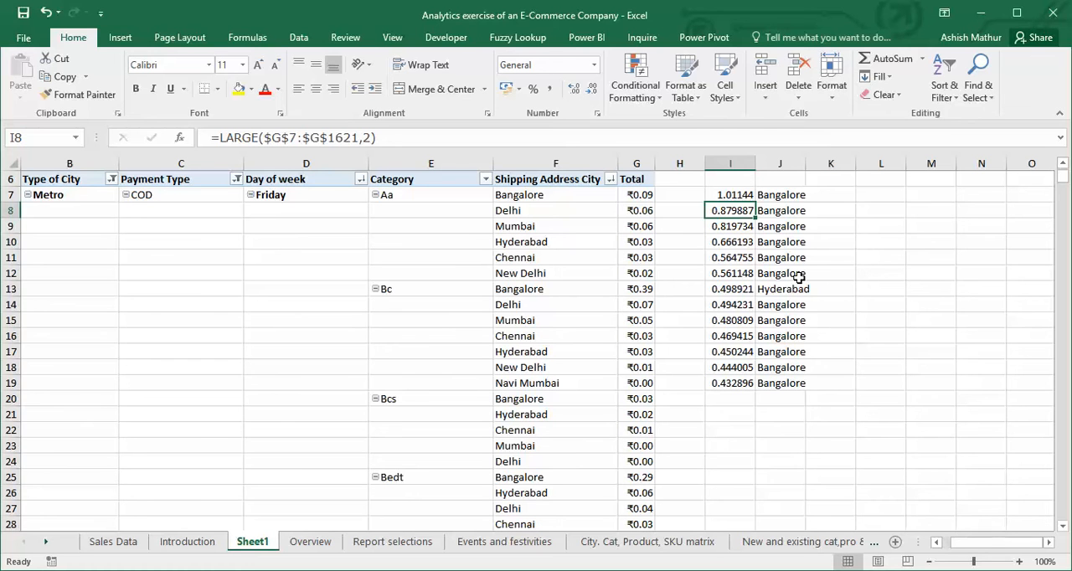
key(Down)
key(F2)
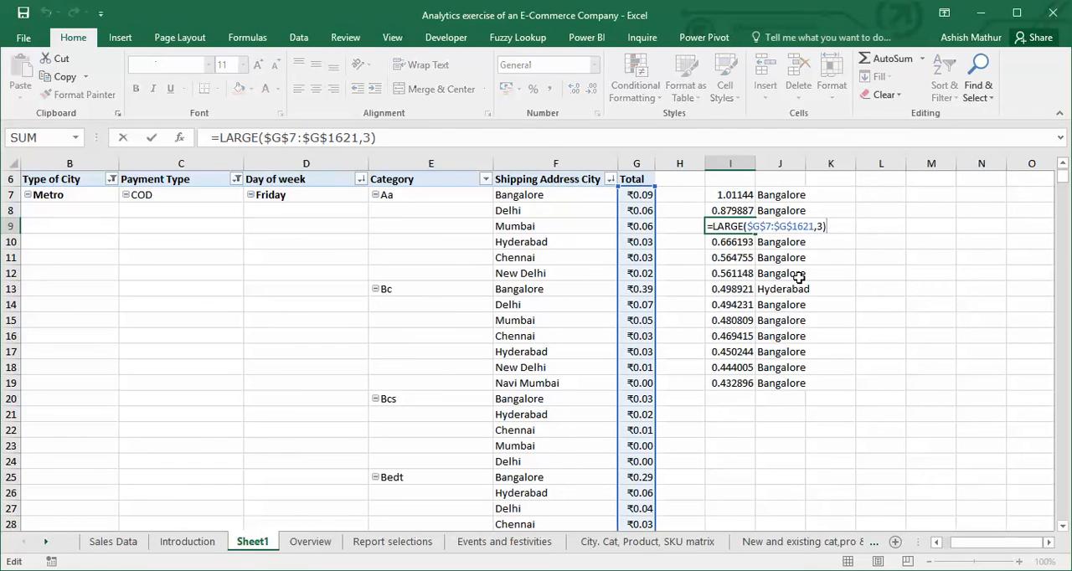
key(Left)
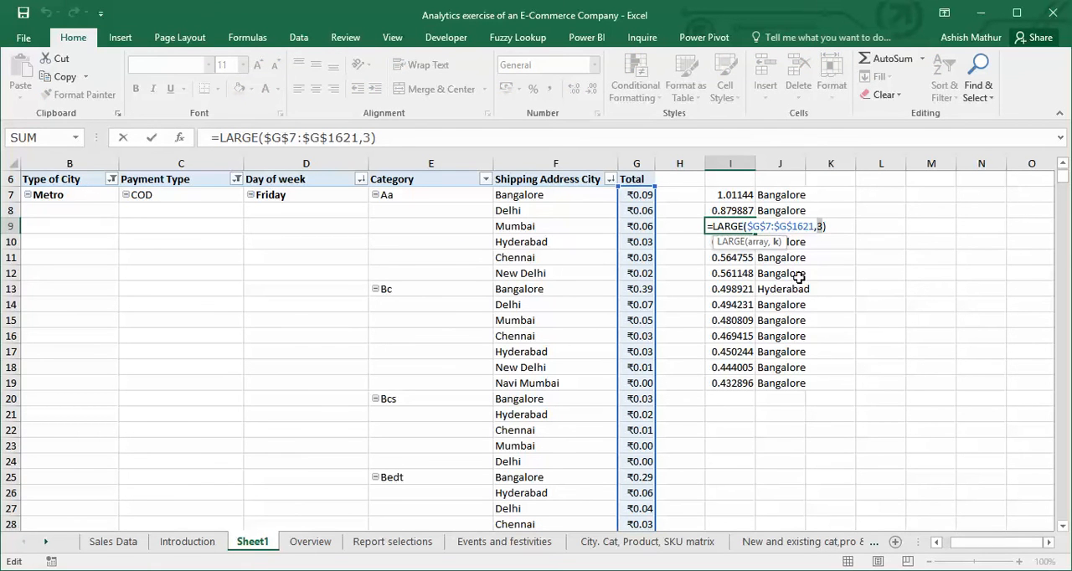
key(Escape)
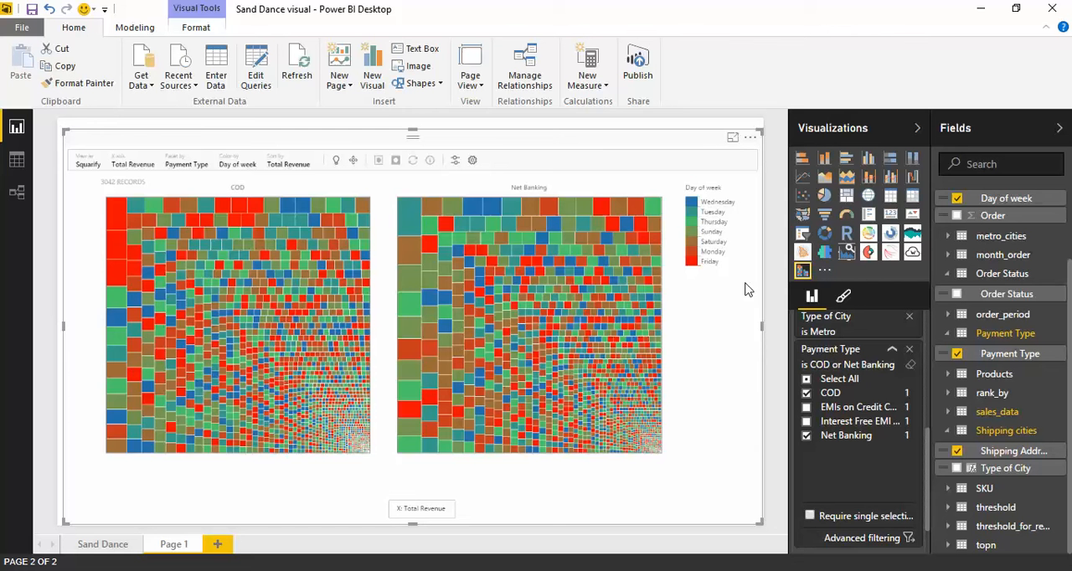
In Power BI Desktop, check the record details of the third-largest and largest COD items, and clear the selection.
click(121, 276)
click(430, 159)
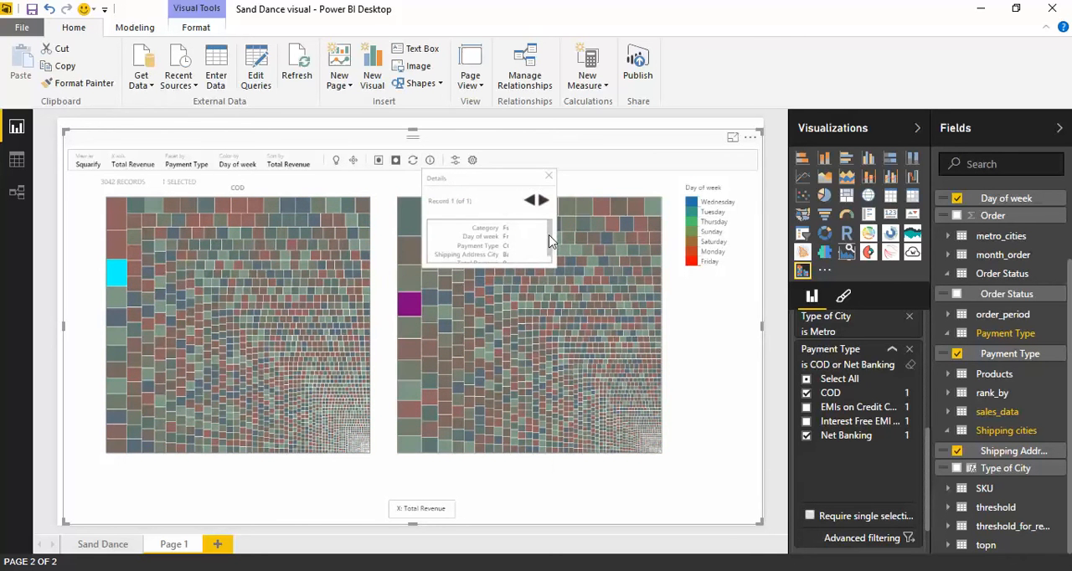
scroll(550, 241, down, 1)
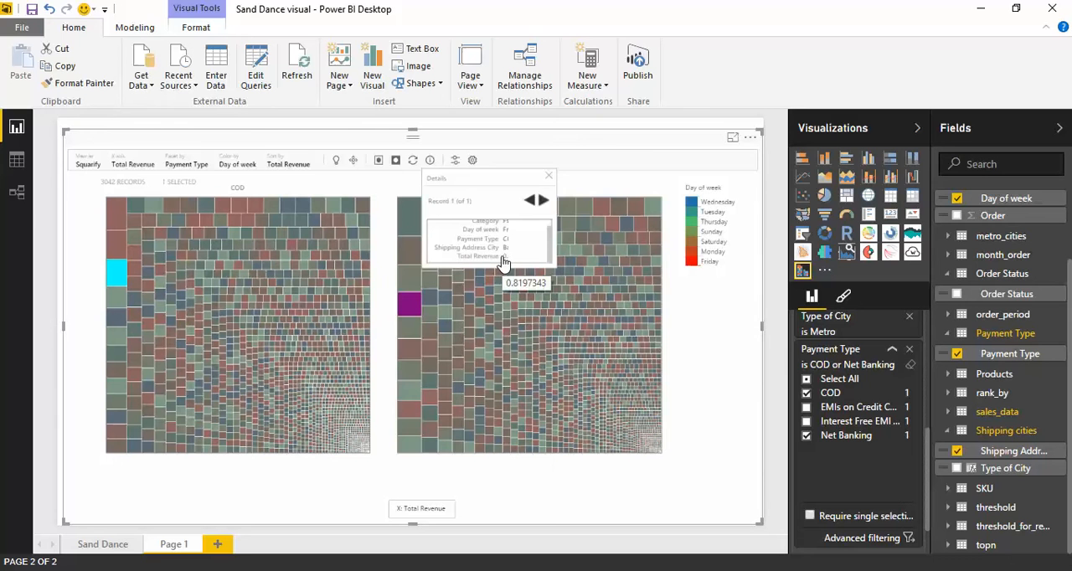
click(381, 244)
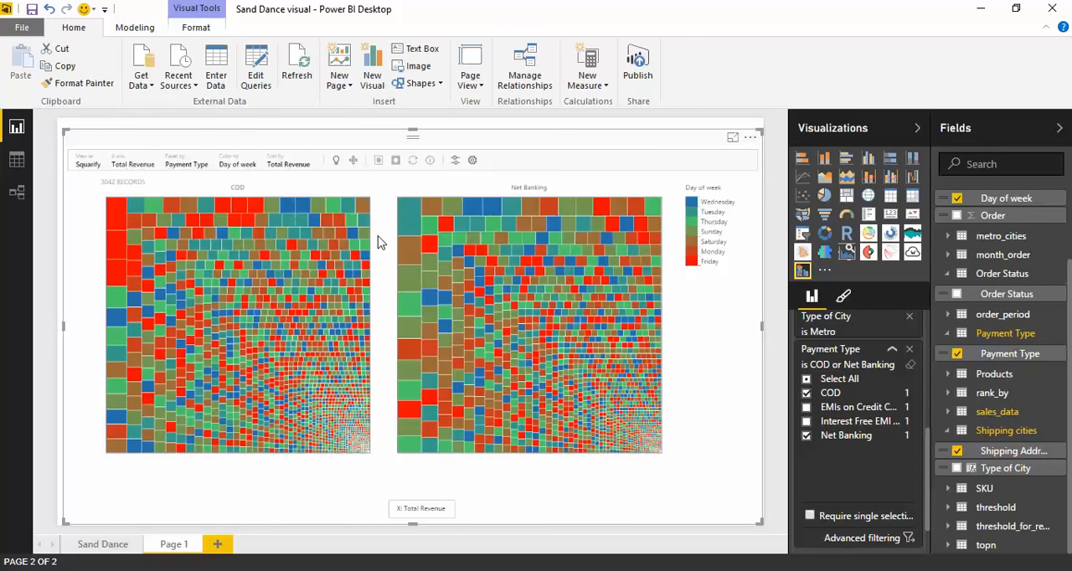
click(119, 224)
click(429, 160)
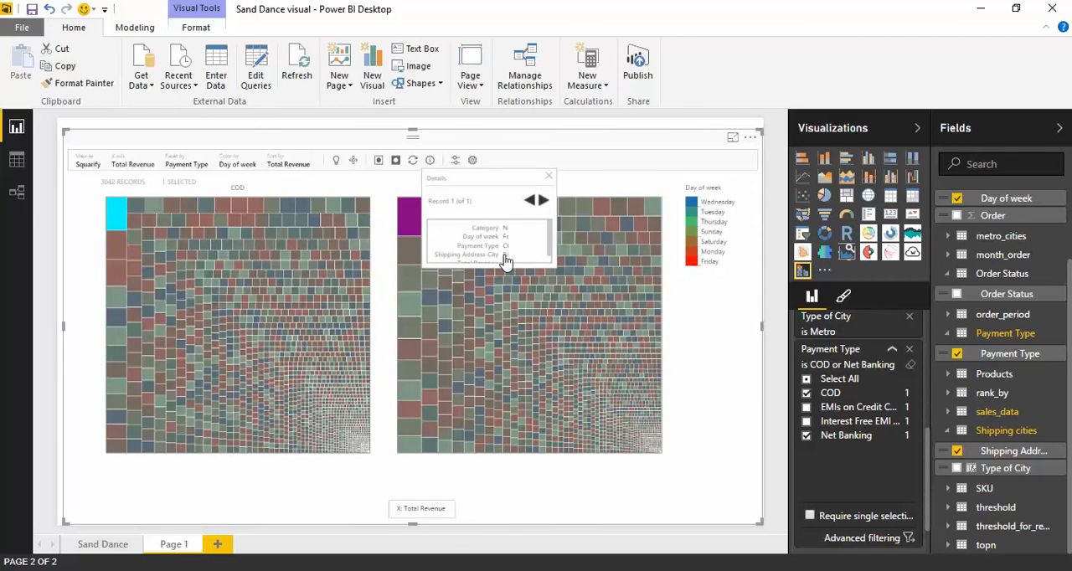
click(388, 251)
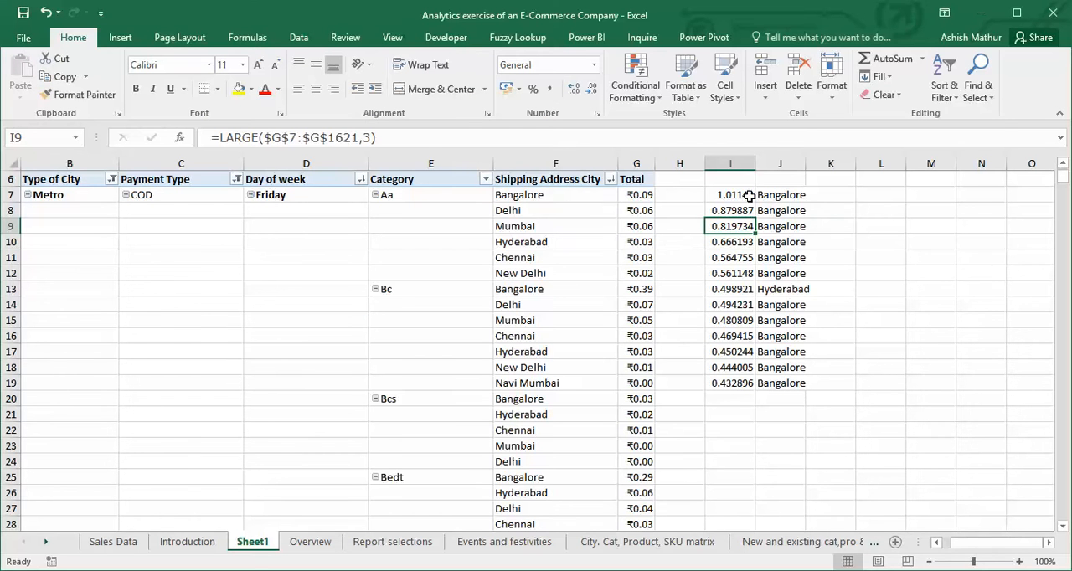
In Excel's Sheet1, examine the INDEX/MATCH city formula in J7 and the pivot table revenues it matches, leaving the formula unedited.
click(766, 195)
key(F2)
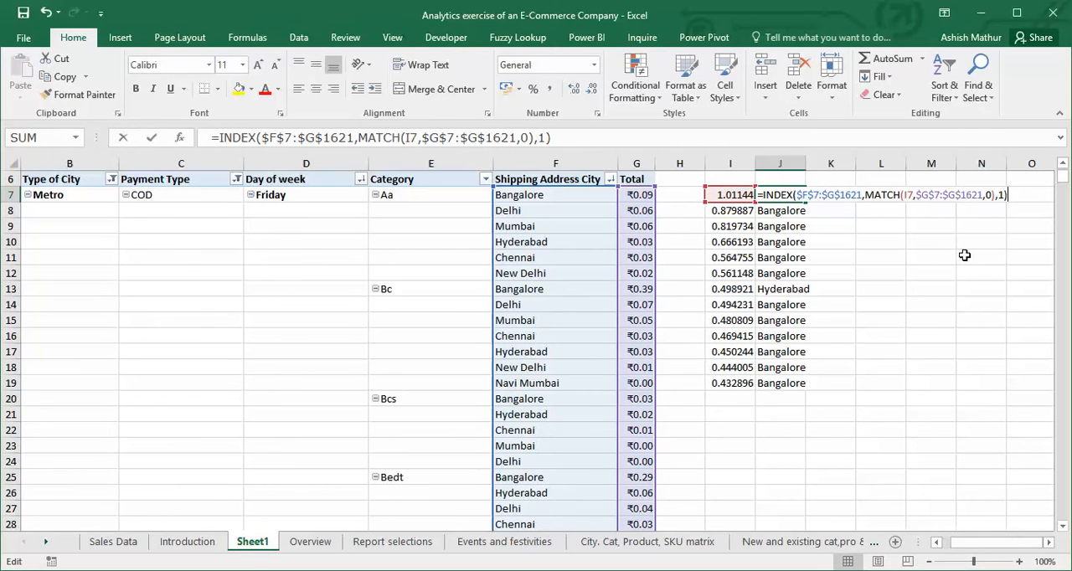
key(Escape)
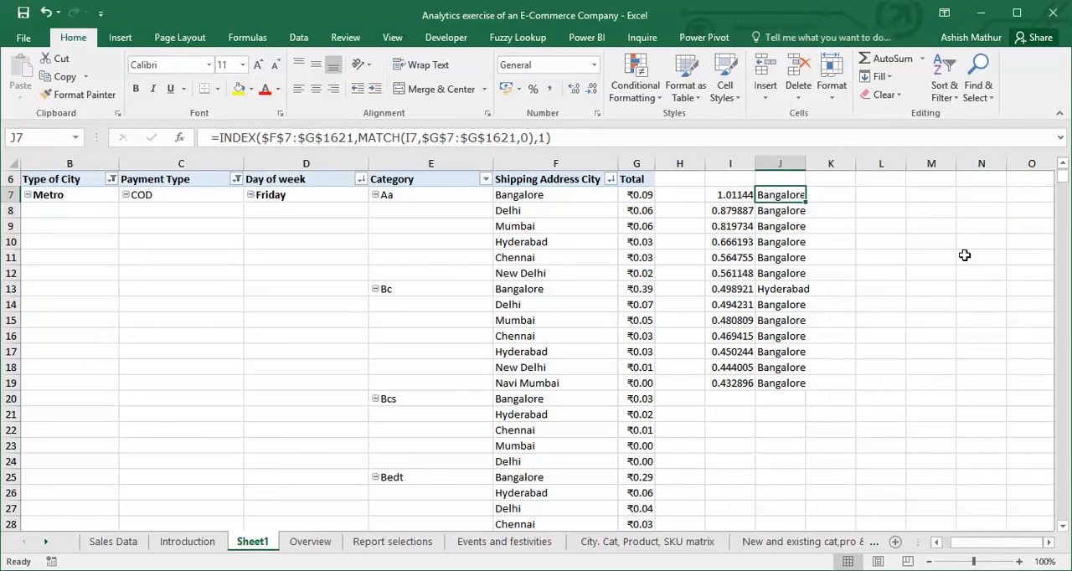
key(Left)
key(Left)
key(Left)
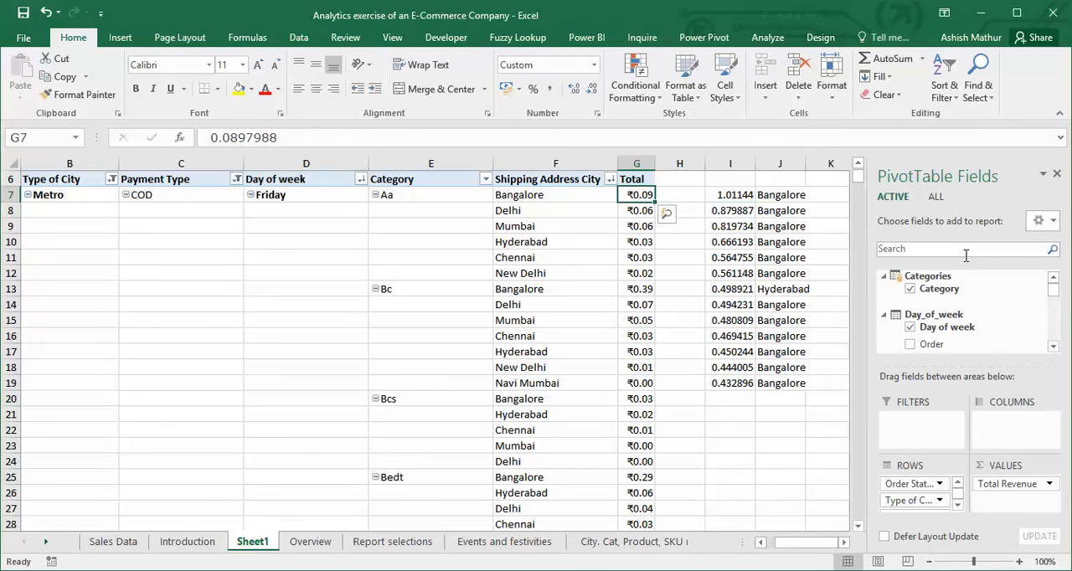
key(shift+Down)
key(shift+Down)
key(shift+Down)
key(shift+Down)
key(shift+Down)
key(shift+Down)
key(Right)
key(Right)
key(Right)
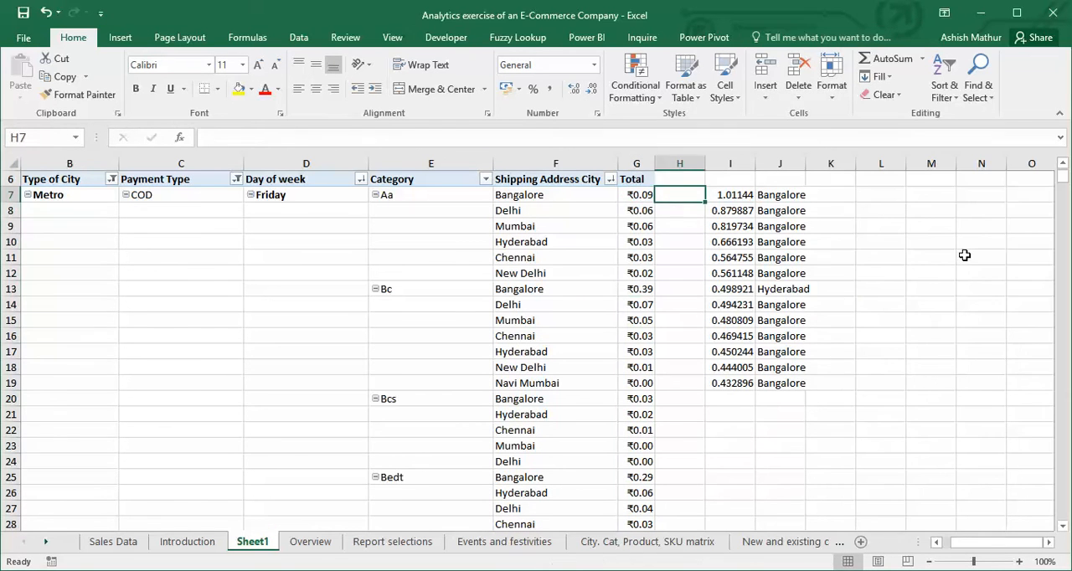
key(F2)
key(Return)
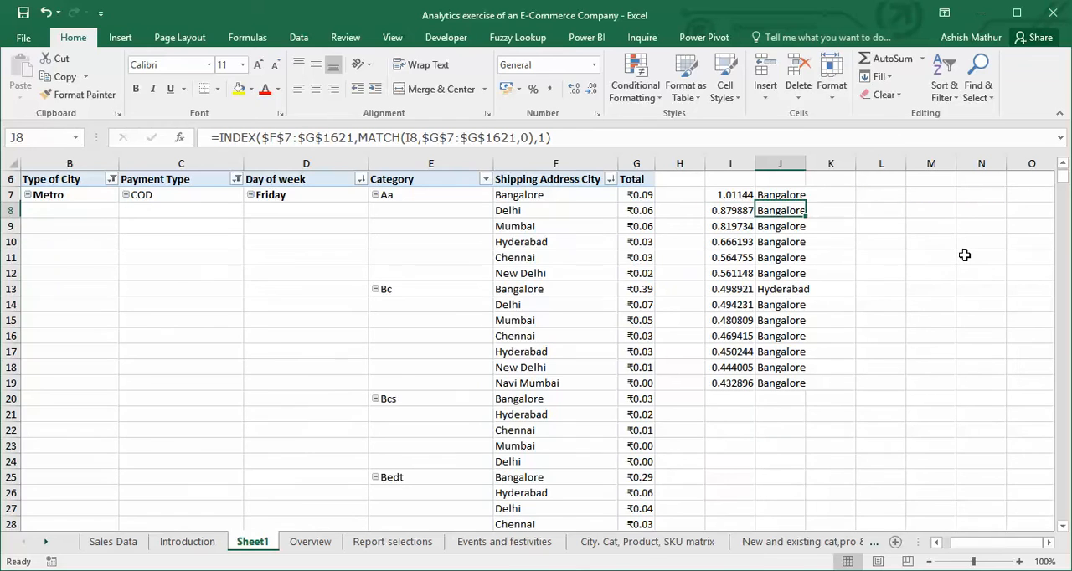
Review the INDEX/MATCH formulas in J8 and J9, and select the top three cities in J7:J9.
key(F2)
key(Return)
key(F2)
key(Escape)
key(Up)
key(Up)
key(shift+Down)
key(shift+Down)
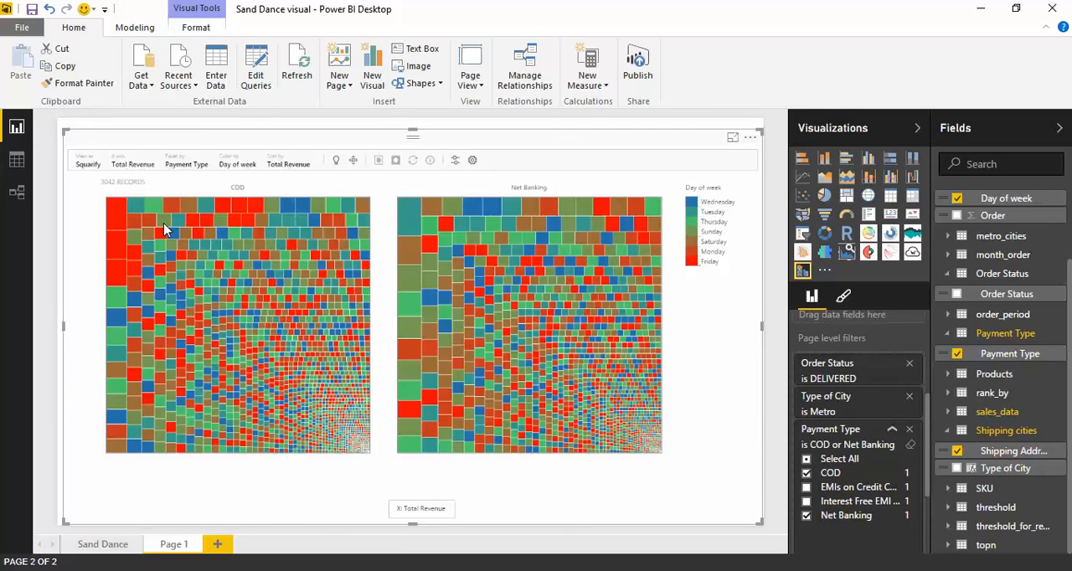
In Power BI Desktop, check the Shipping Address City of the three largest COD items, and close the details and clear the selection.
click(430, 160)
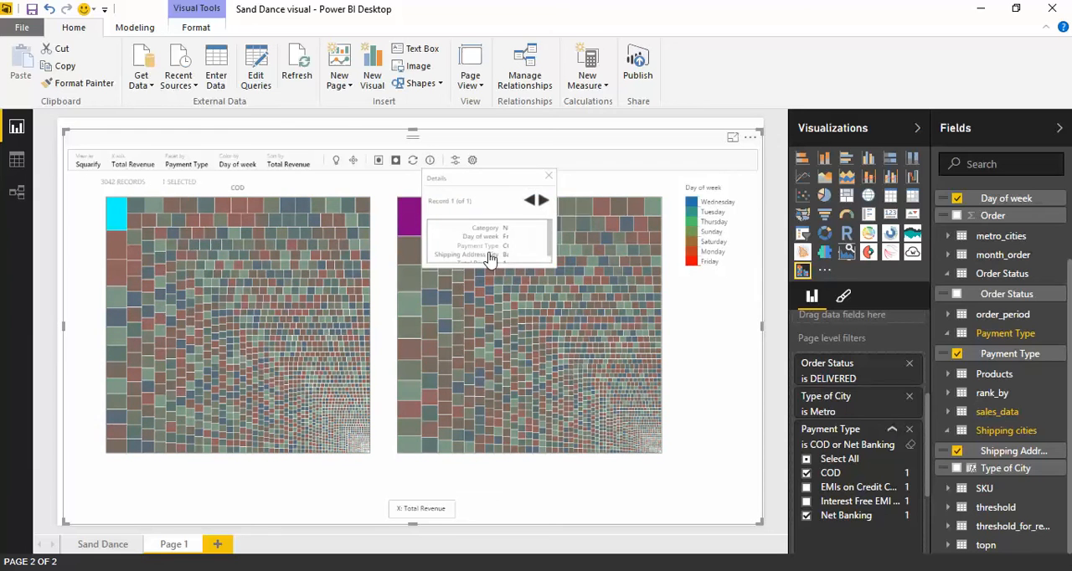
scroll(549, 257, down, 1)
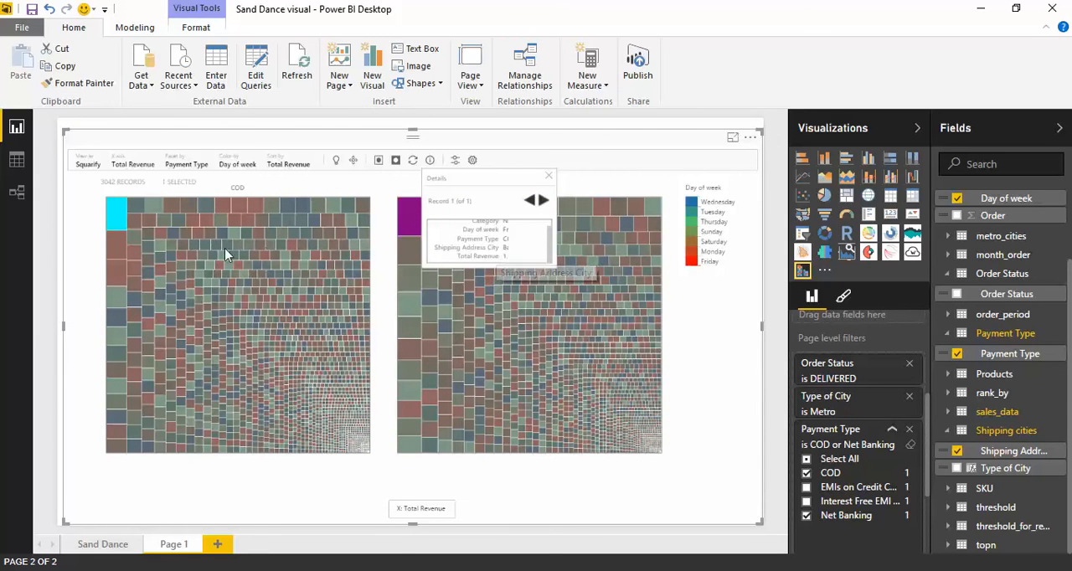
click(122, 251)
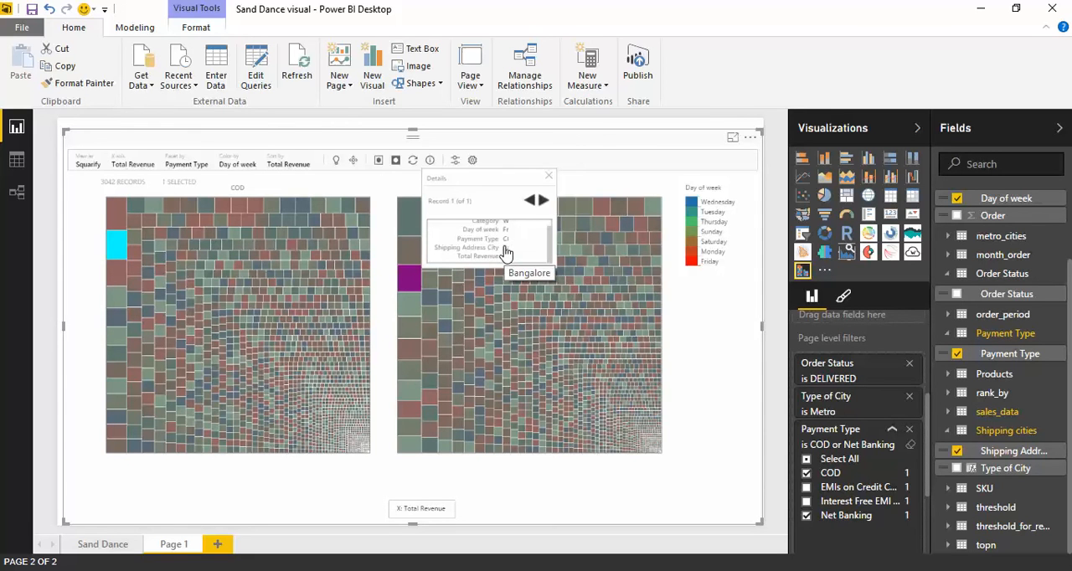
click(124, 282)
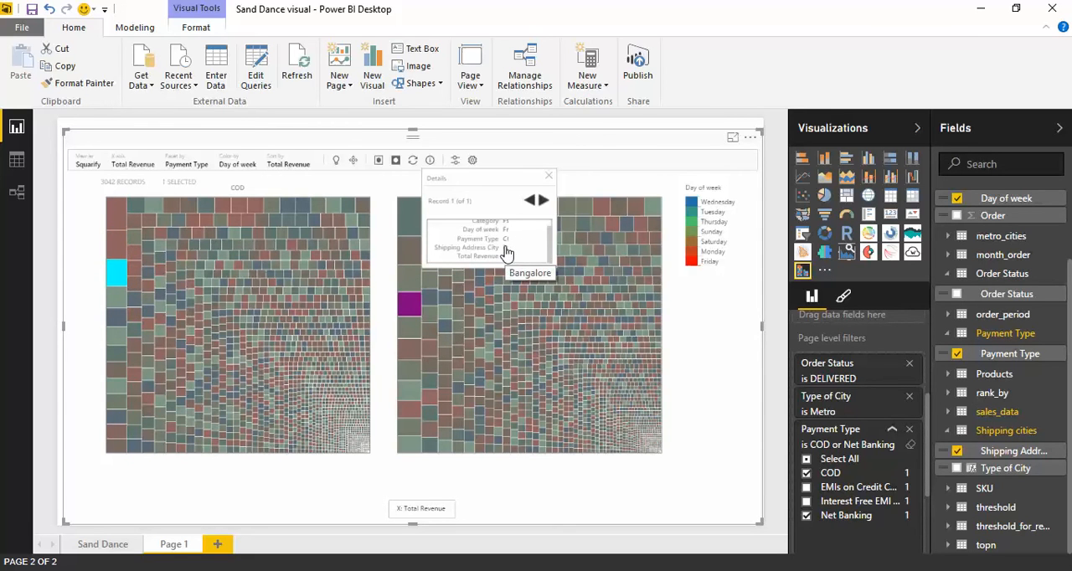
click(548, 176)
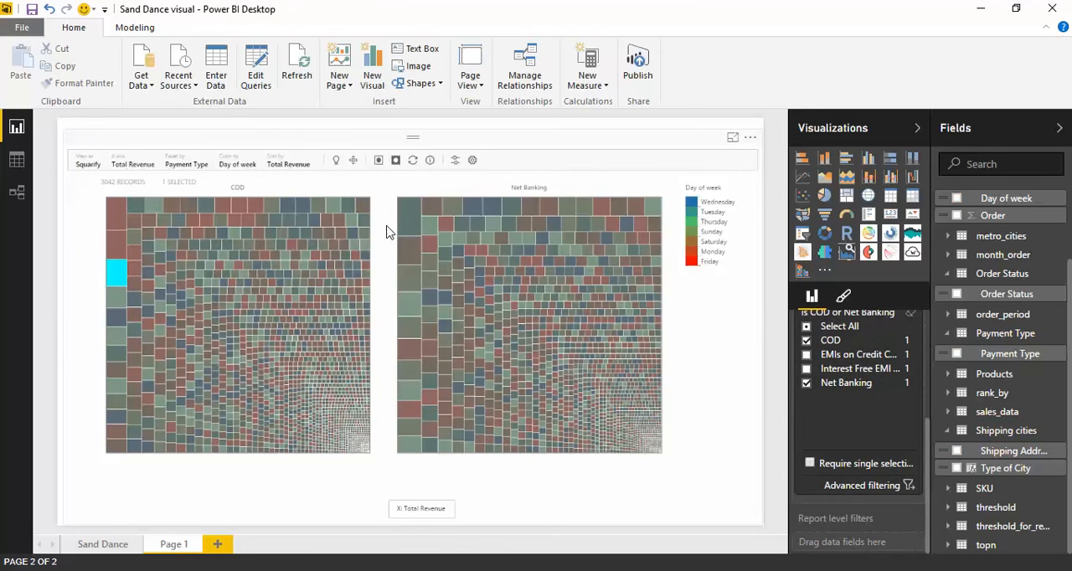
click(388, 232)
Switch to Excel and paste the result of I7 into L7 as a value only.
key(alt+Tab)
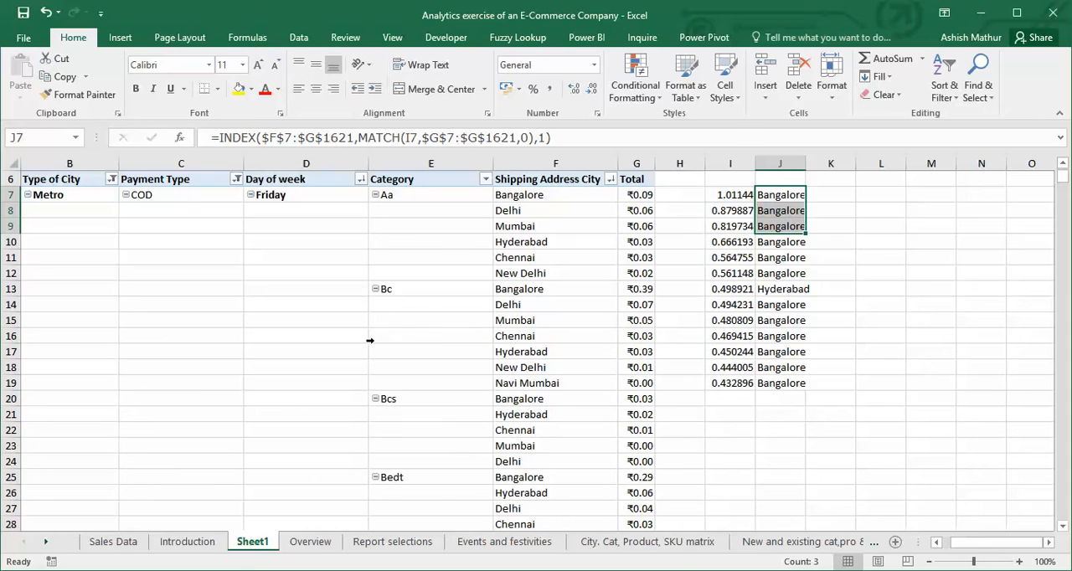
key(alt+Tab)
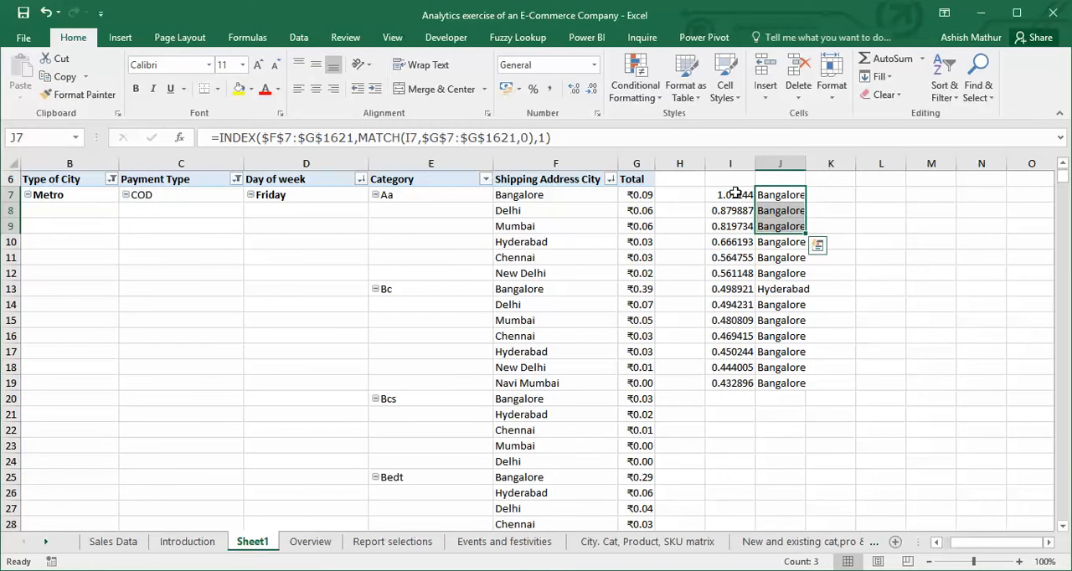
click(735, 194)
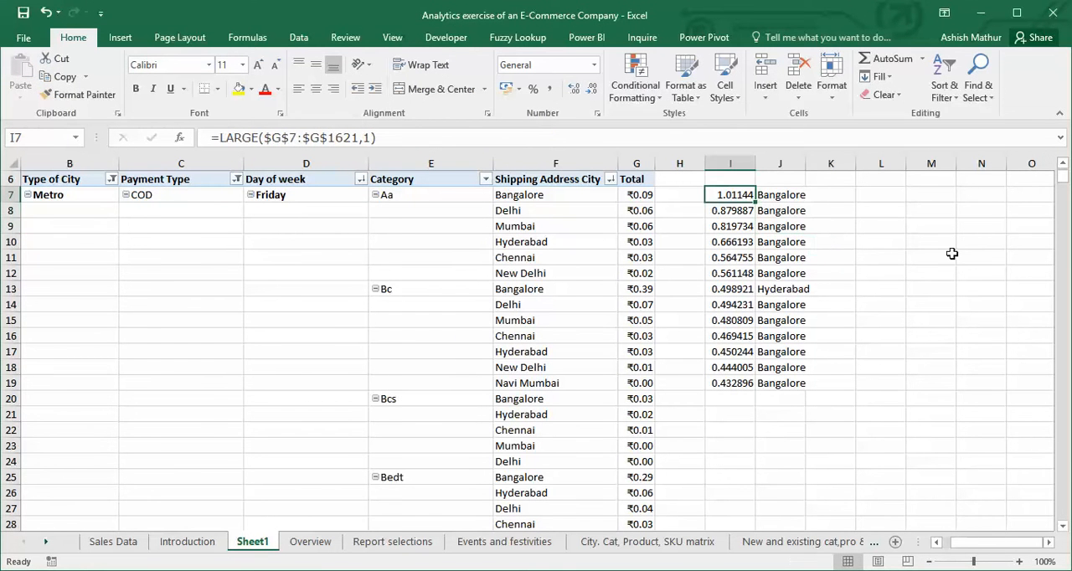
key(ctrl+c)
key(Right)
key(Right)
key(Right)
key(alt+e)
key(s)
key(v)
key(Return)
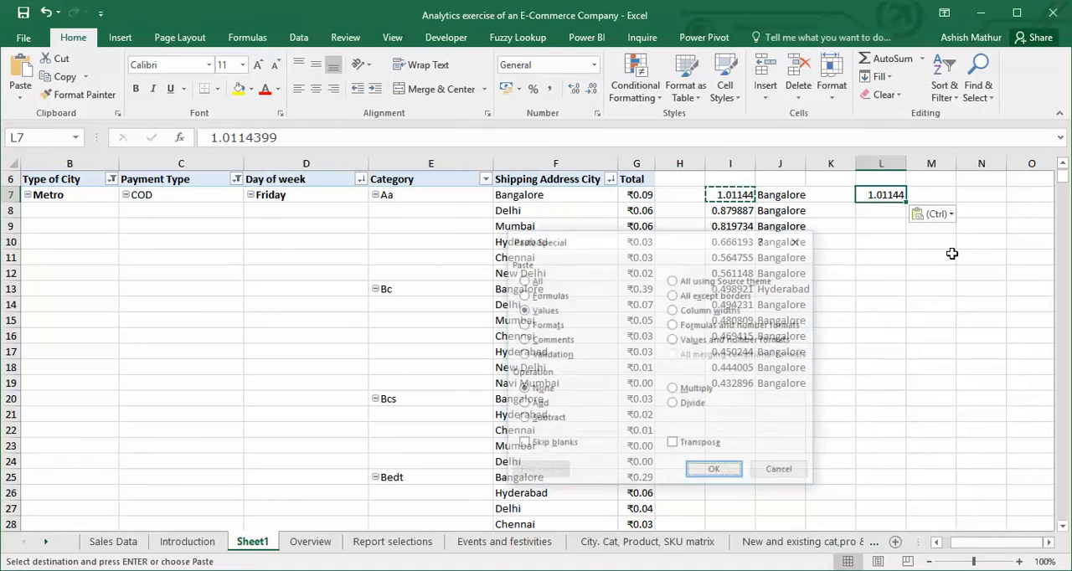
key(Escape)
Find the value 1.0114399 from L7 in the pivot table's Total column and select the matching cell.
key(F2)
key(Escape)
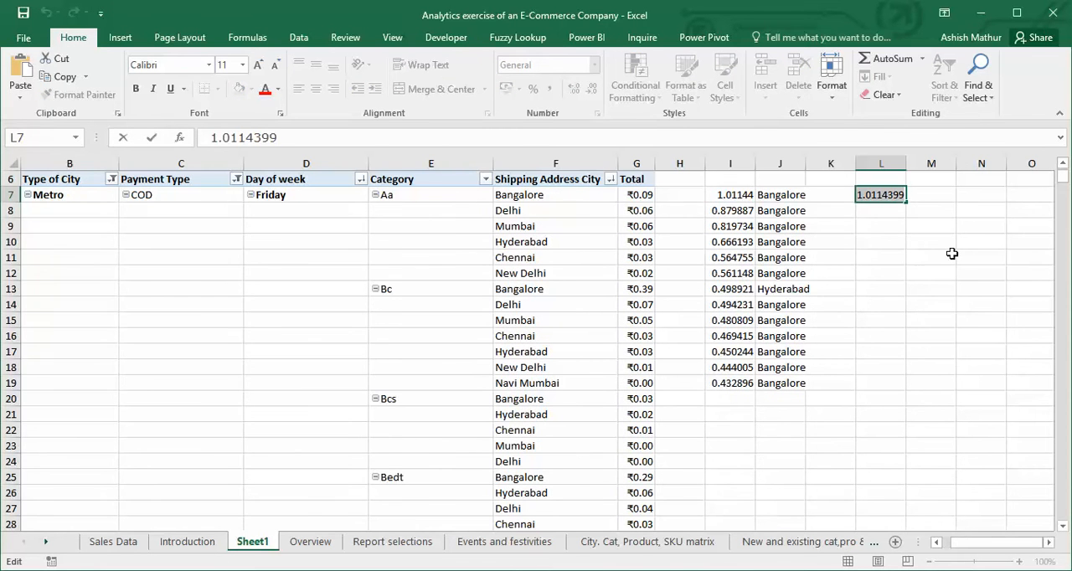
key(Left)
key(Left)
key(Left)
key(Left)
key(Left)
key(ctrl+shift+Down)
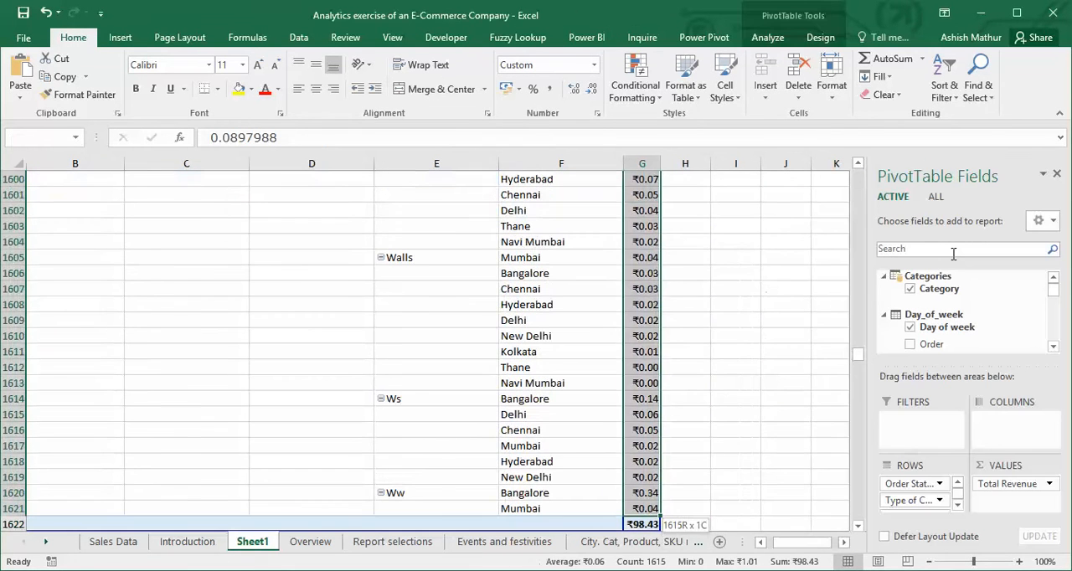
key(ctrl+h)
key(ctrl+v)
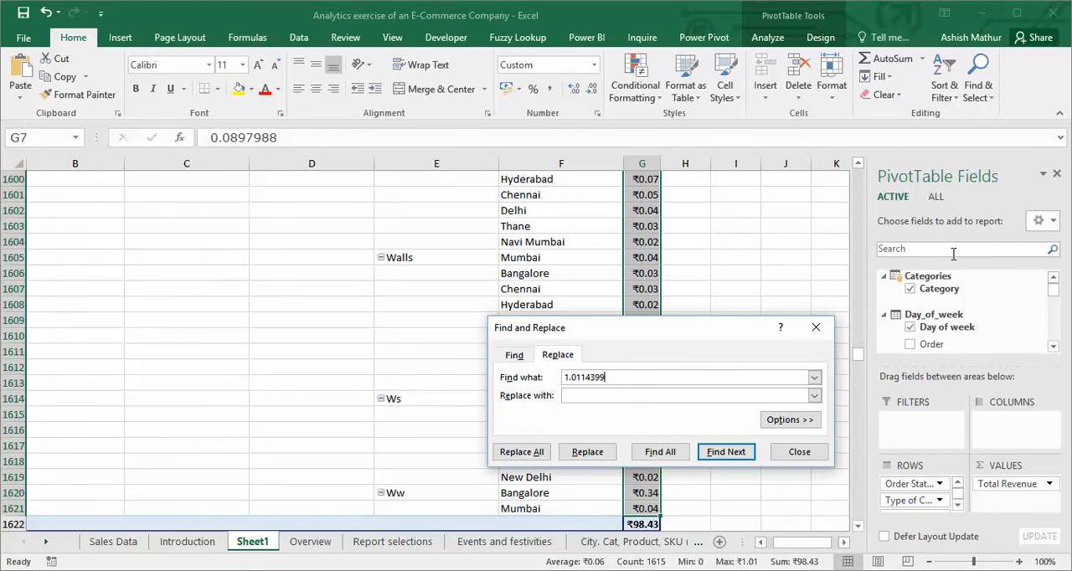
click(710, 457)
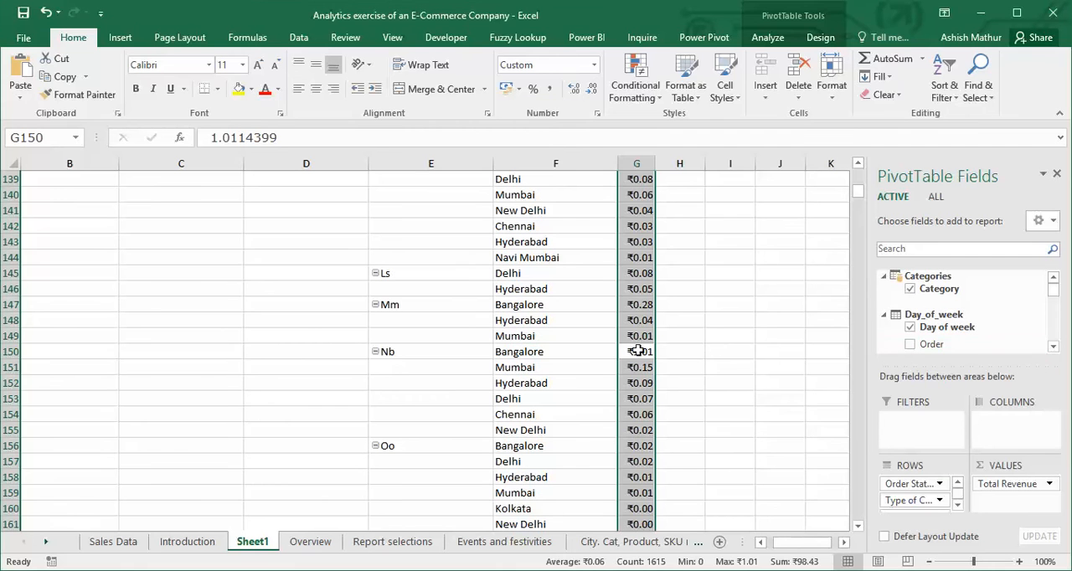
click(634, 352)
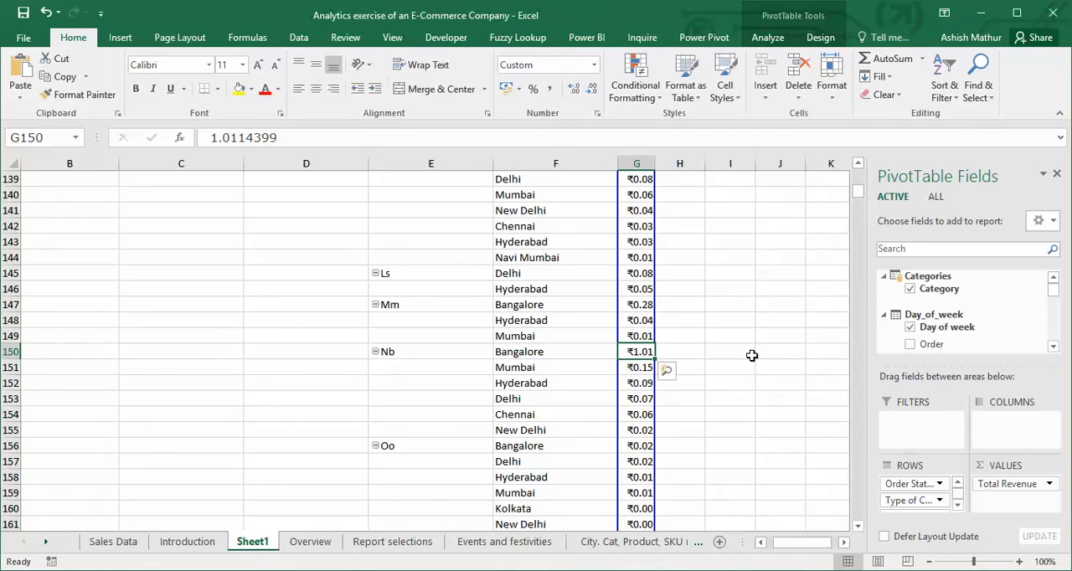
Trace the matched record in row 150 back to its weekday label in the Day of week column.
key(Left)
key(Left)
key(Left)
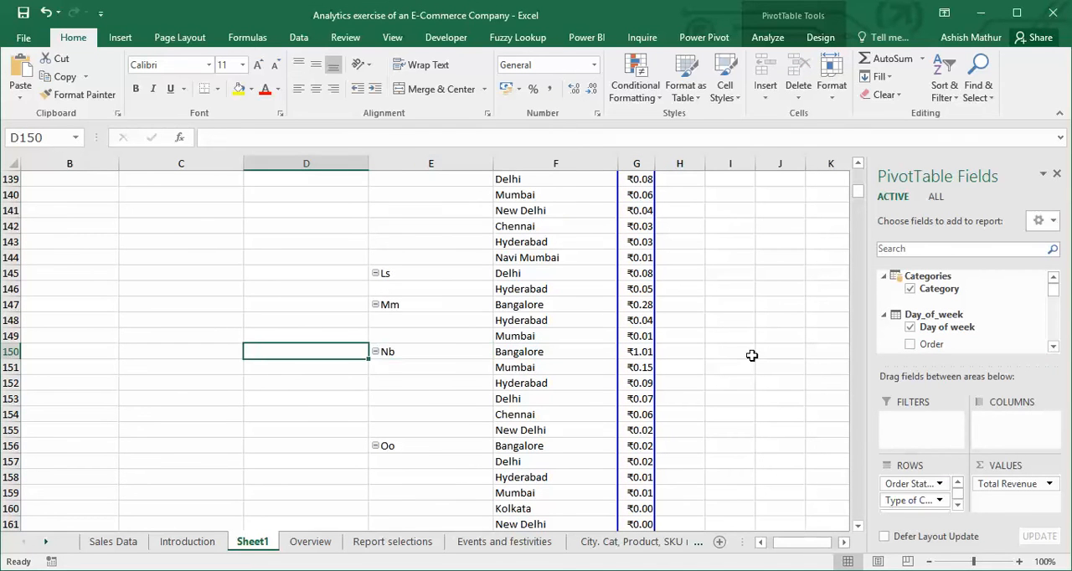
key(ctrl+Up)
key(Up)
key(Down)
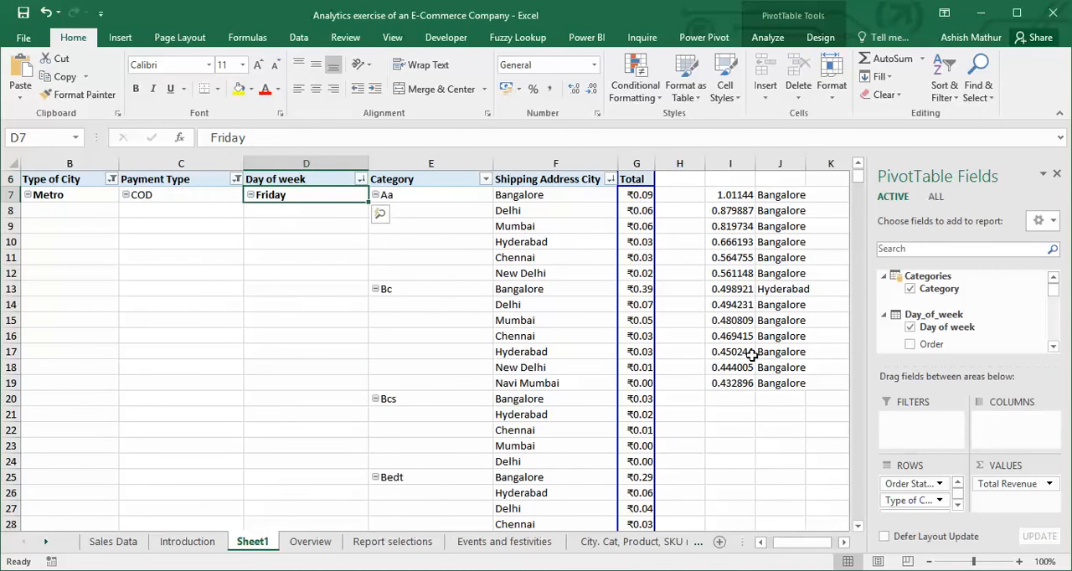
Copy the second-largest revenue in I8 and paste it into L8 as a value only.
key(Right)
key(Right)
key(Right)
key(Right)
key(Right)
key(Right)
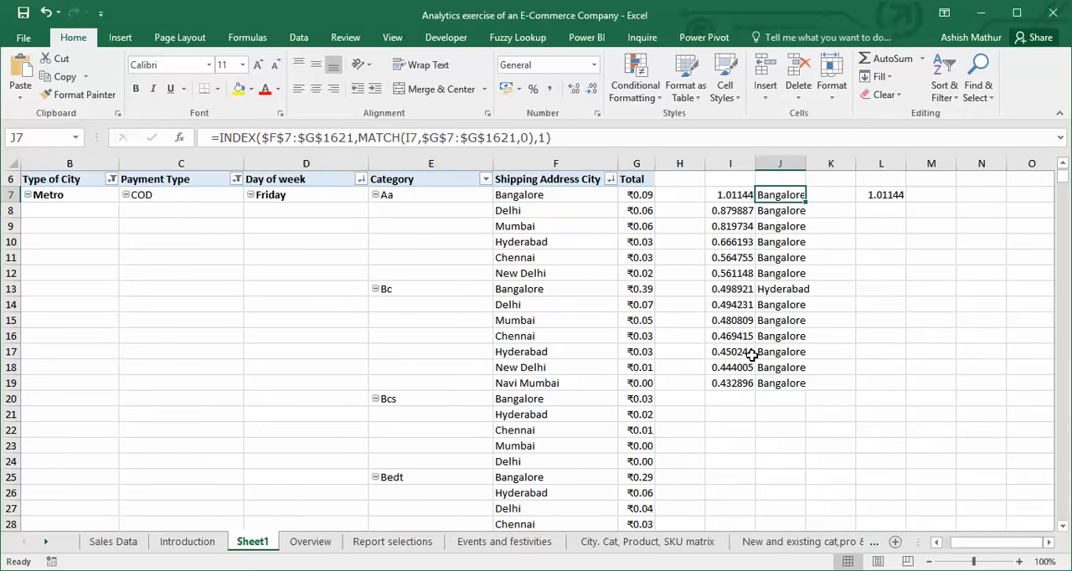
key(Left)
key(Down)
key(ctrl+c)
key(Right)
key(Right)
key(Right)
key(alt+e)
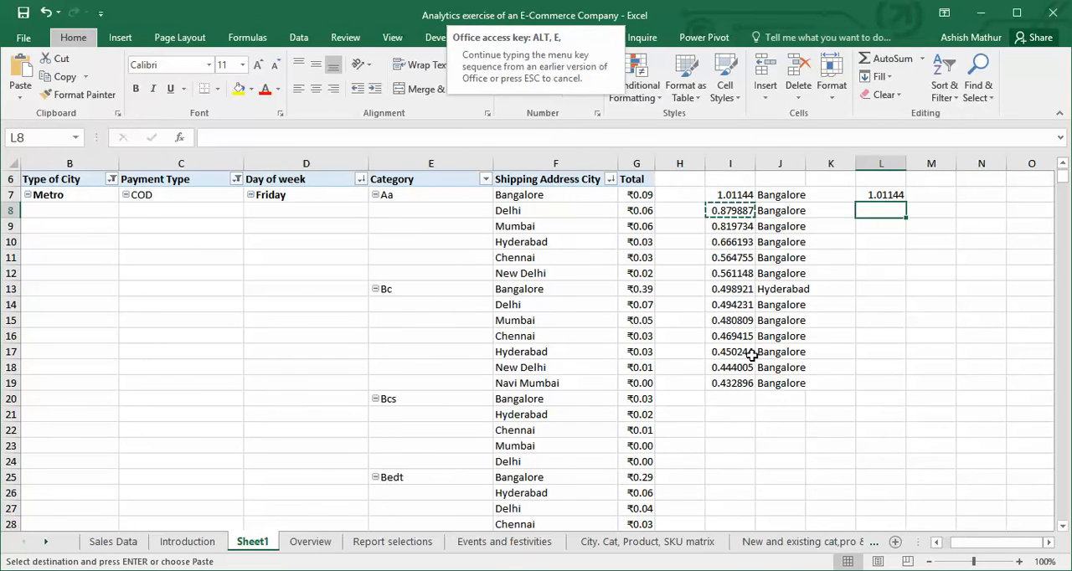
key(s)
key(v)
key(Return)
Find the value 0.8798866 from L8 in the pivot table's Total column and select the matching cell.
key(Escape)
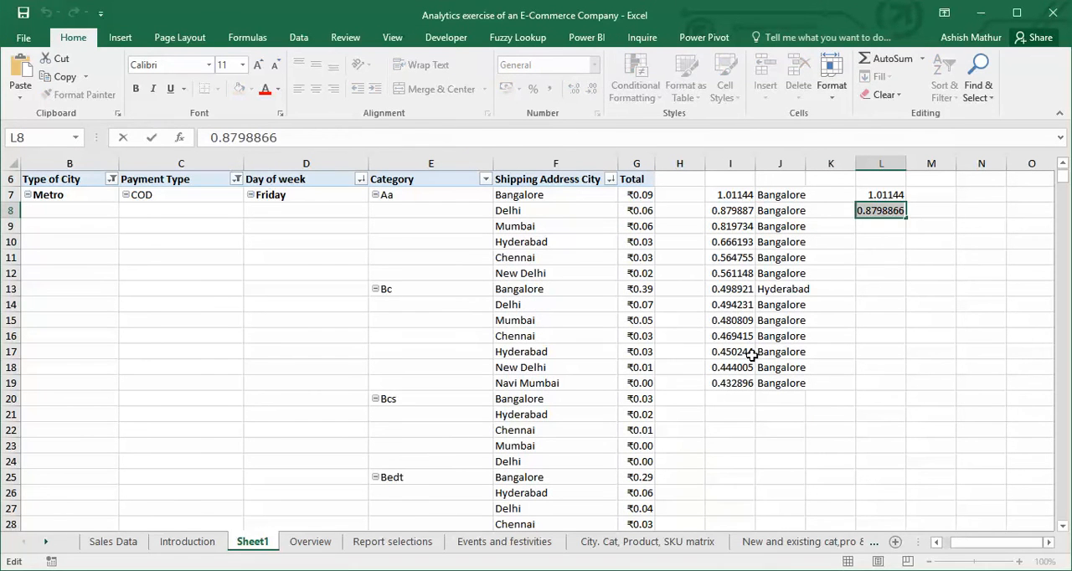
key(Left)
key(Left)
key(Left)
key(Left)
key(Left)
key(Up)
key(ctrl+shift+Down)
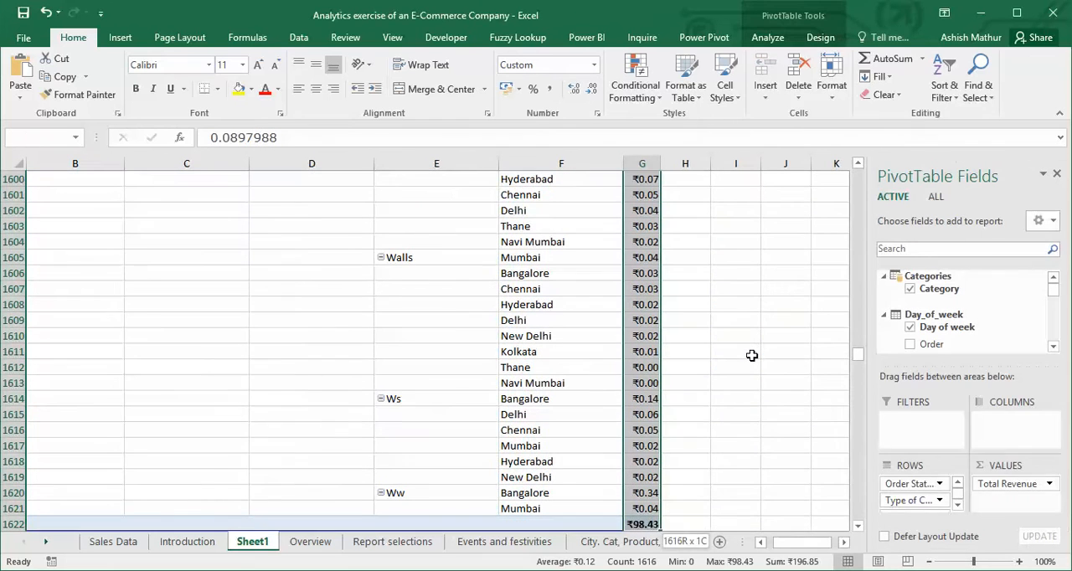
key(ctrl+f)
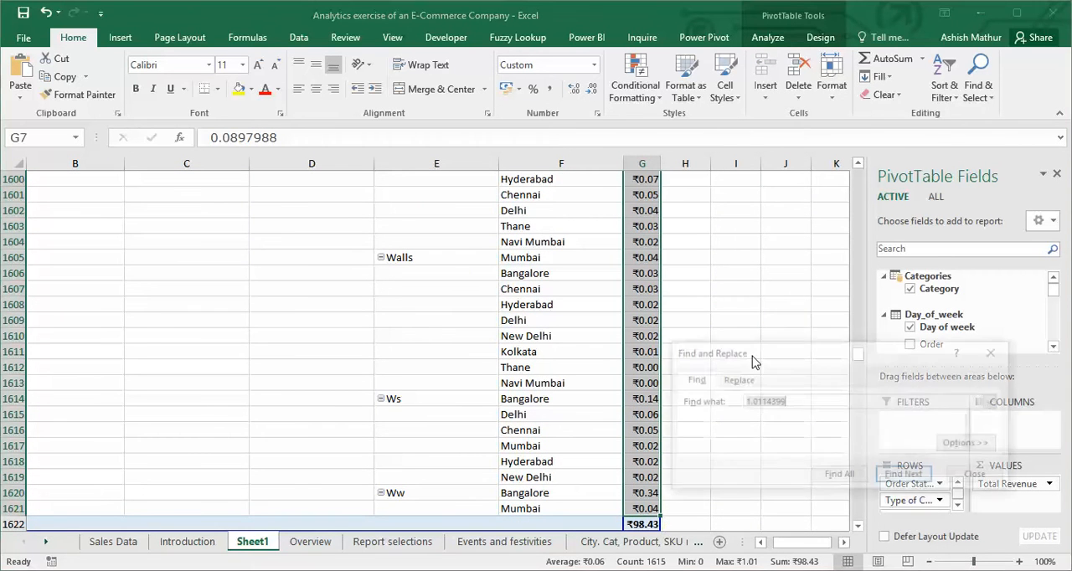
key(Return)
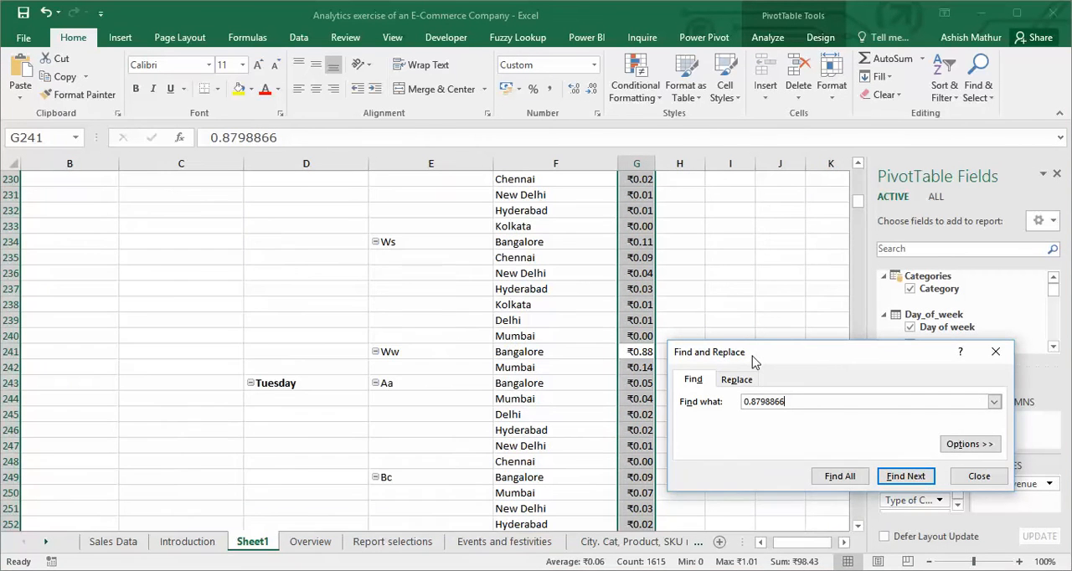
key(Escape)
key(Down)
key(Up)
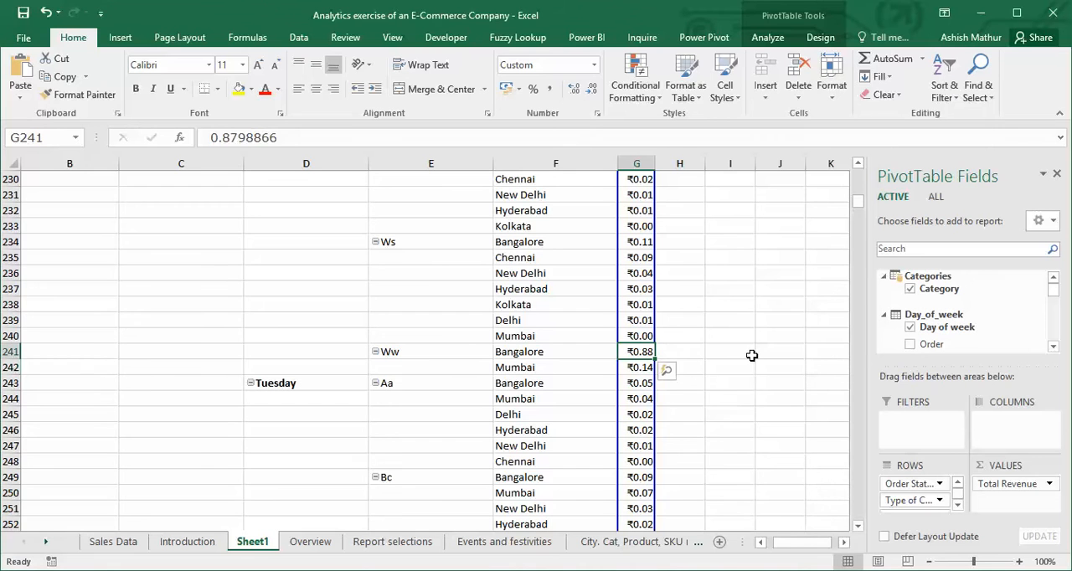
Trace the matched record in row 241 back to its weekday label in the Day of week column.
key(Left)
key(Left)
key(Left)
key(Left)
key(Right)
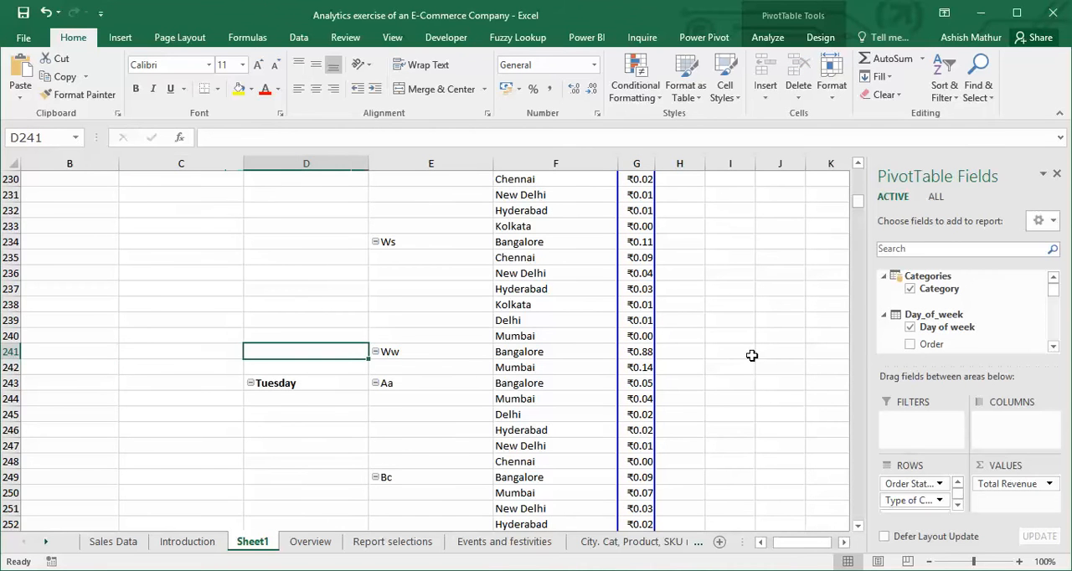
key(ctrl+Up)
Delete the pasted helper values in L7:L8 and return to the LARGE formula in I7.
key(Right)
key(Right)
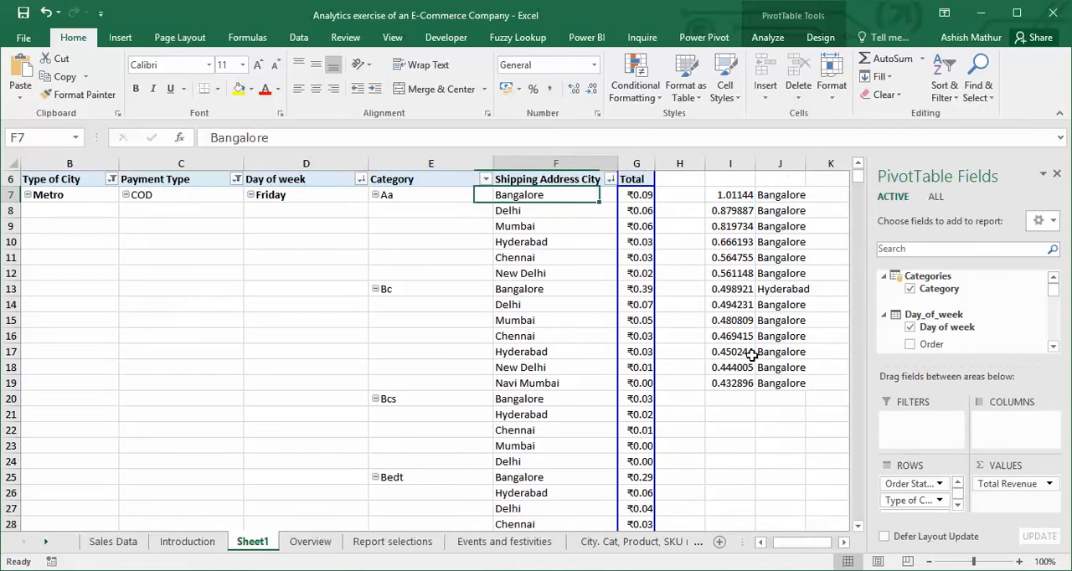
key(Right)
key(Right)
key(Right)
key(Right)
key(Right)
key(Right)
key(shift+Down)
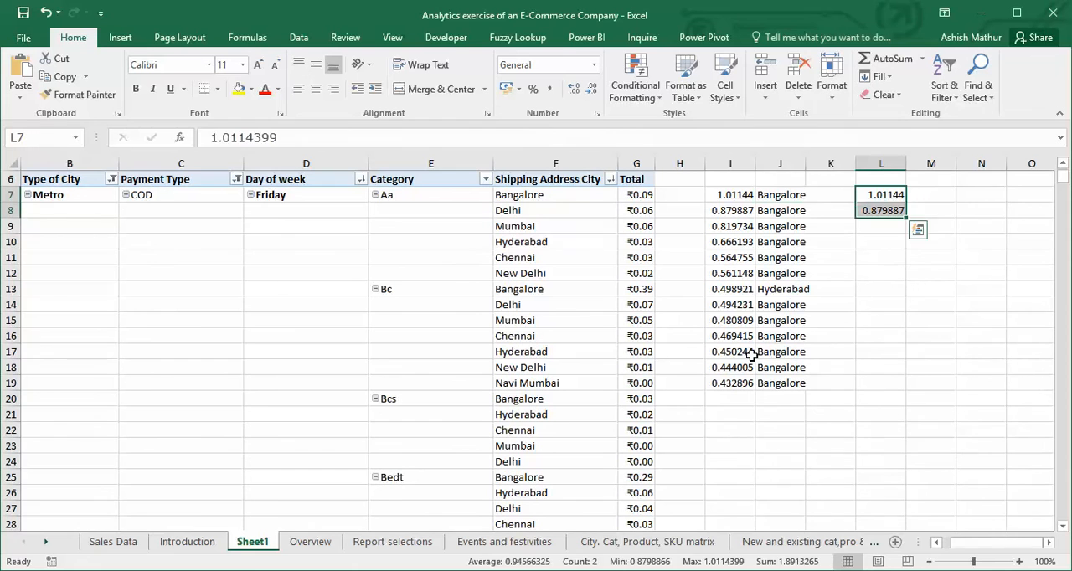
key(Delete)
key(Left)
key(Left)
key(Left)
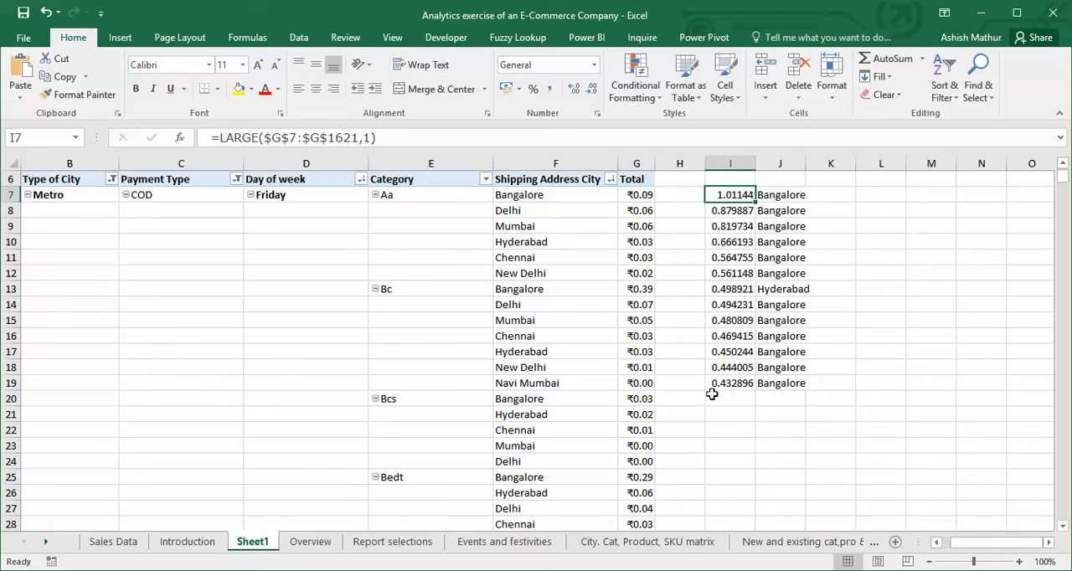
In Power BI Desktop, show the Sand Dance visual as Stacks with Category on the Y axis and Shipping Address City on the X axis.
key(alt+Tab)
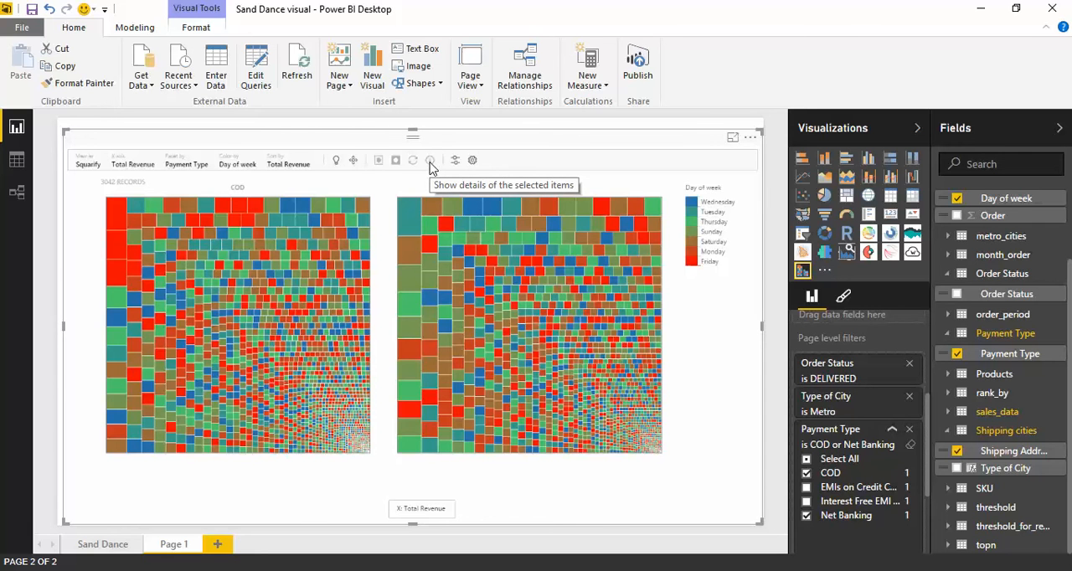
click(87, 164)
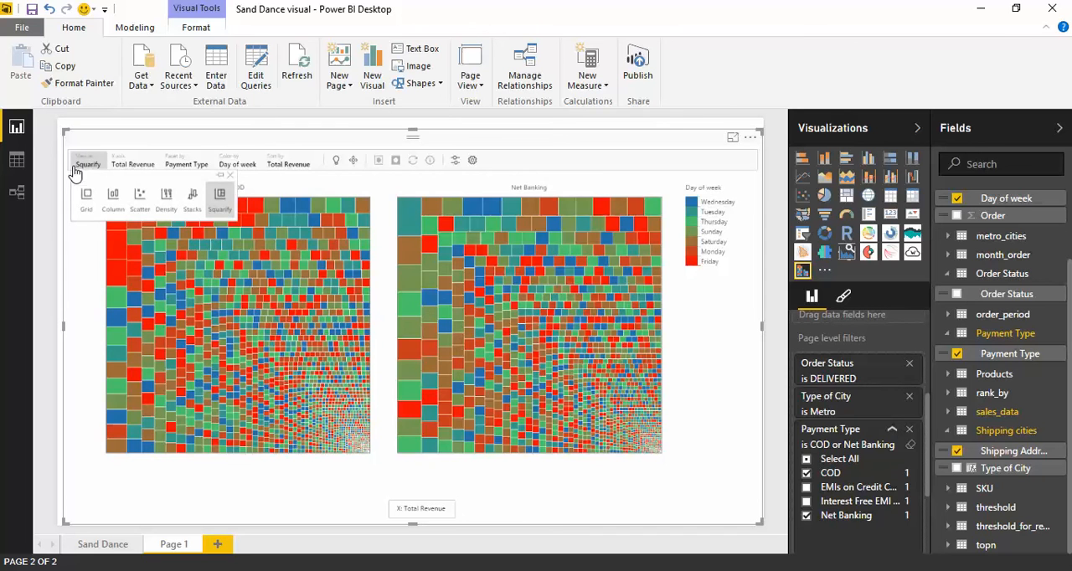
click(193, 203)
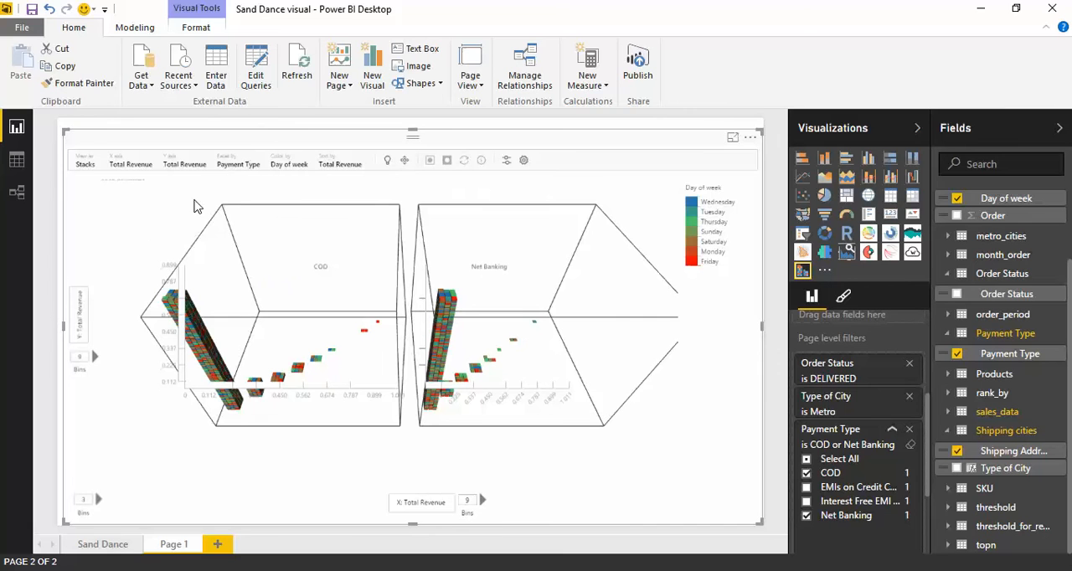
click(81, 329)
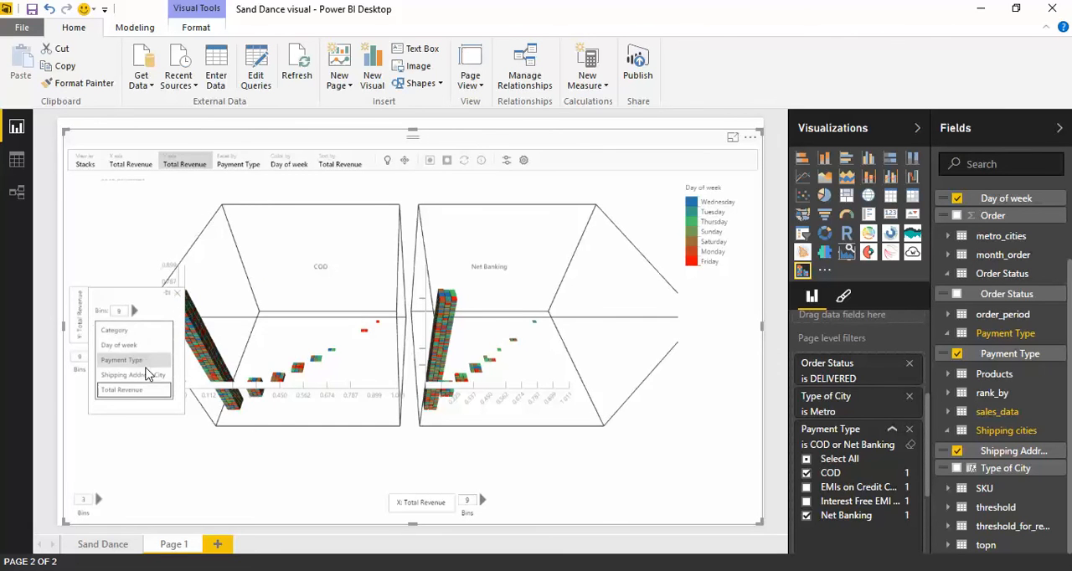
click(137, 333)
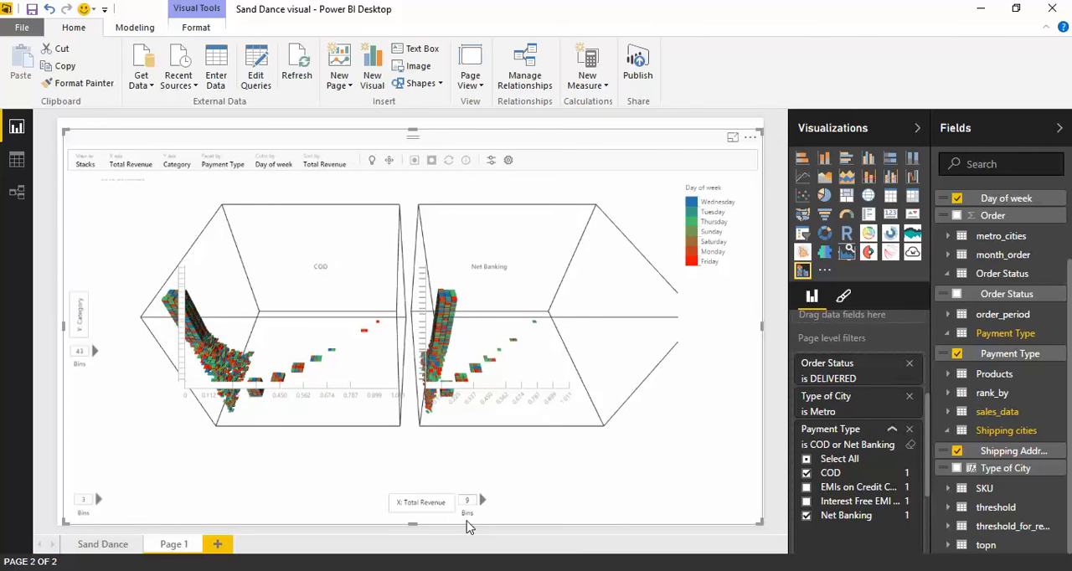
click(433, 504)
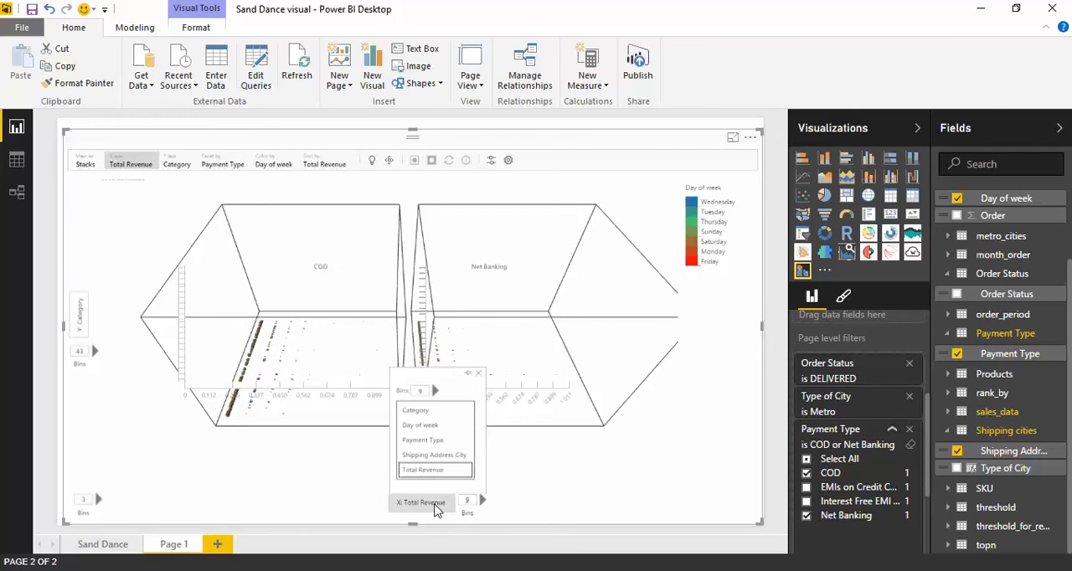
click(435, 457)
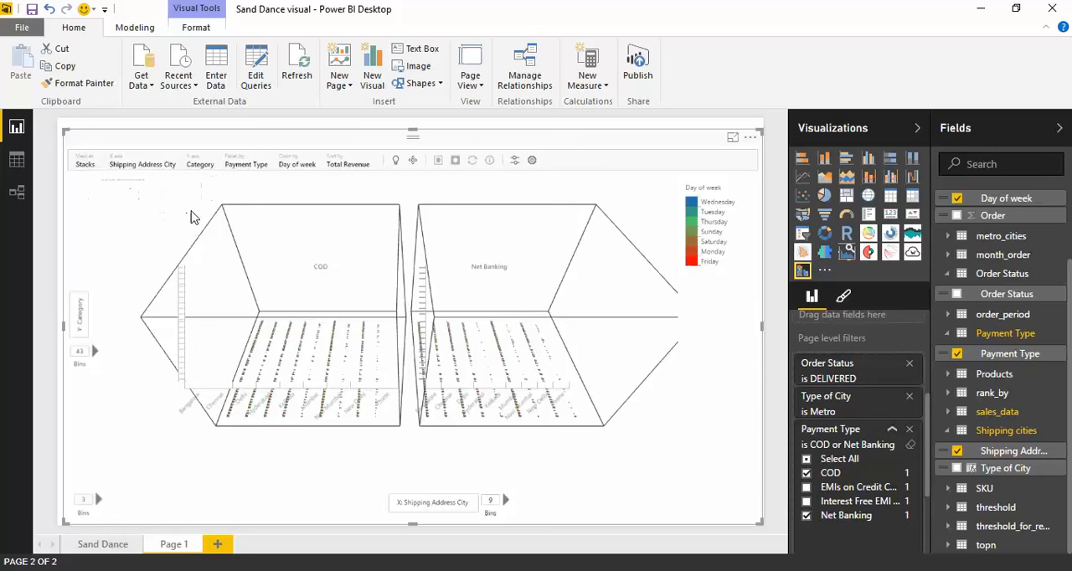
Return the visual to the Squarify view and set its X axis to Total Revenue.
click(82, 164)
click(220, 202)
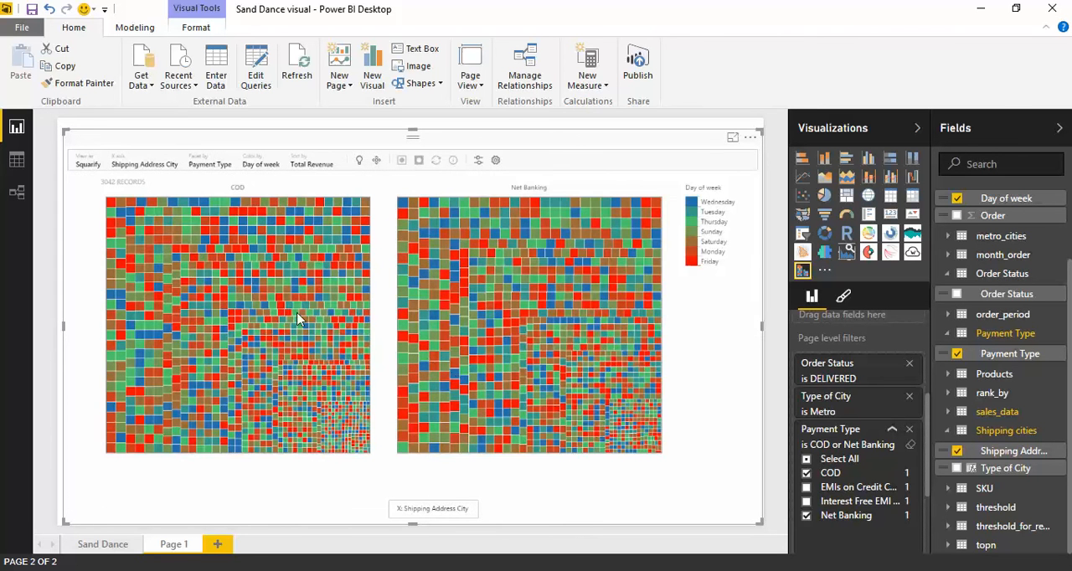
click(429, 511)
click(427, 475)
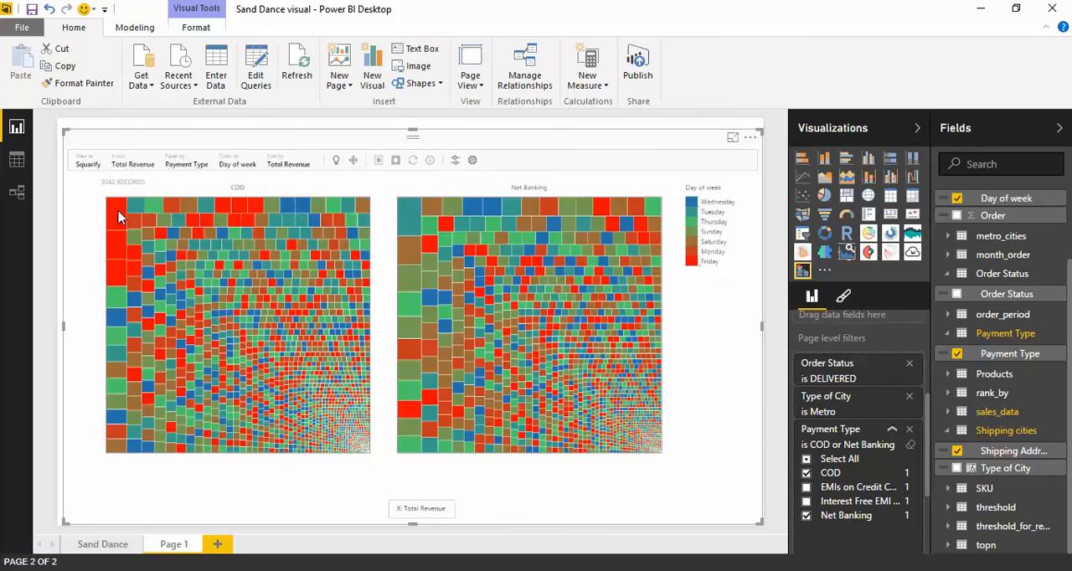
Select the three largest COD squares and isolate them in the visual.
drag(118, 279, 116, 279)
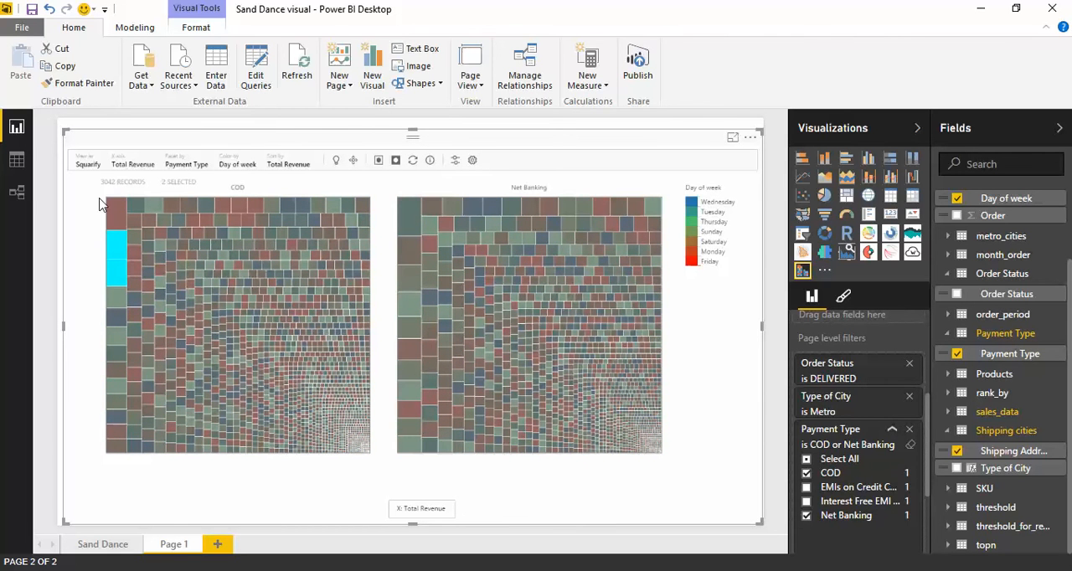
click(376, 205)
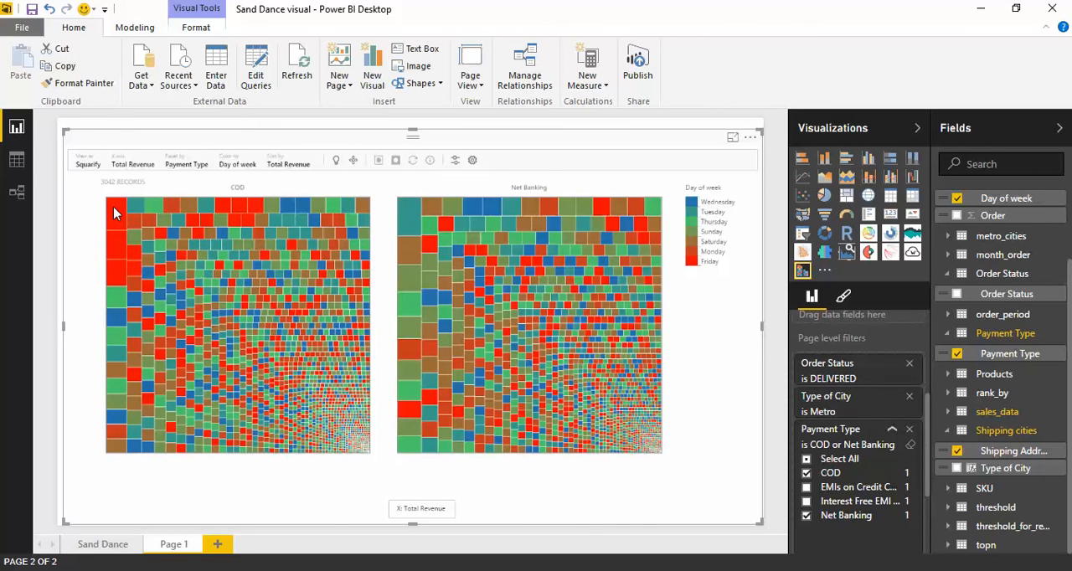
drag(114, 207, 116, 274)
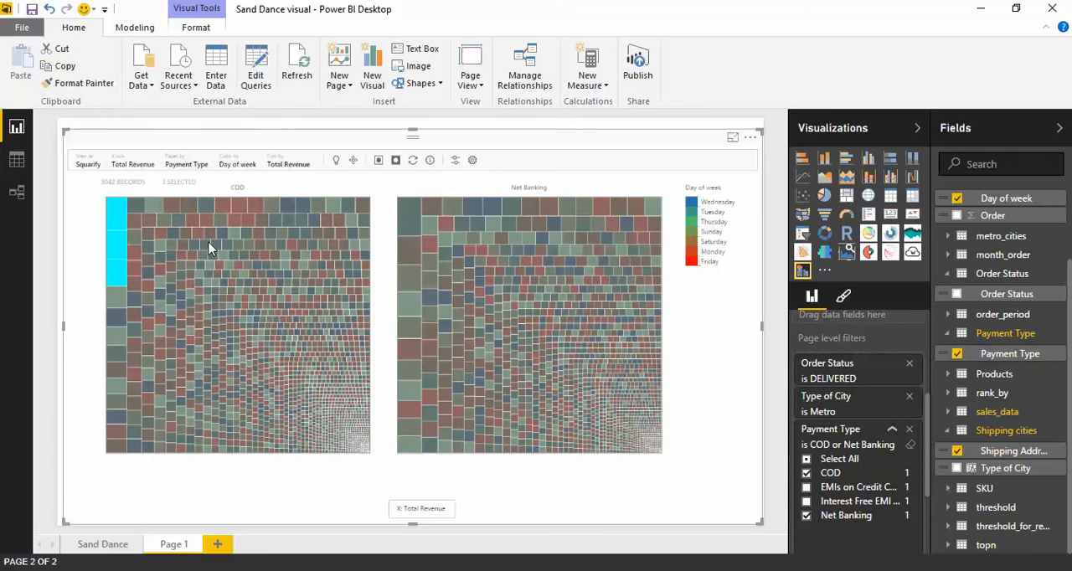
click(378, 163)
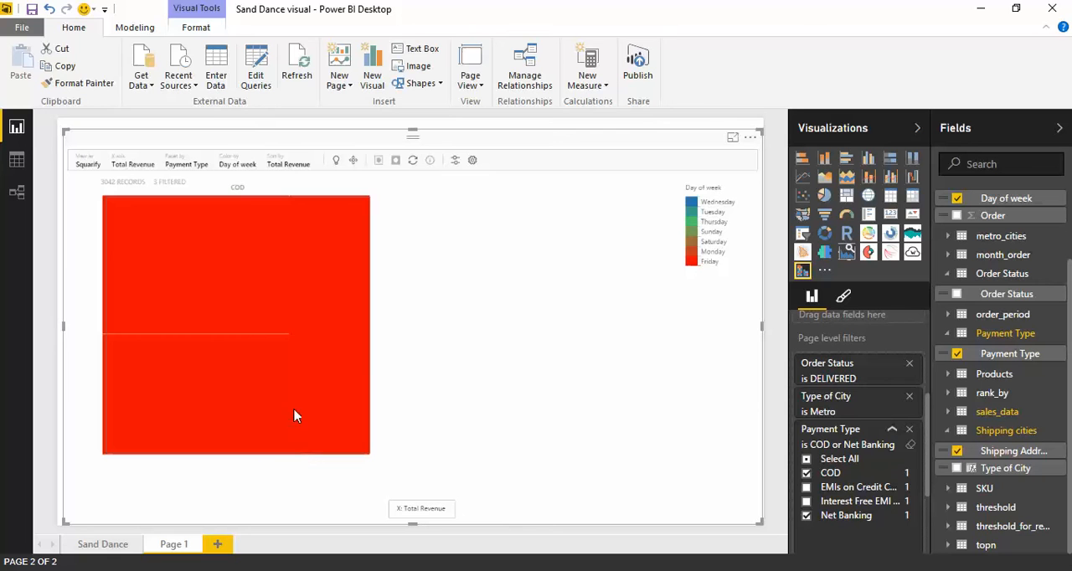
Highlight two of the three isolated COD records one at a time to compare their areas, and clear the selection.
click(201, 264)
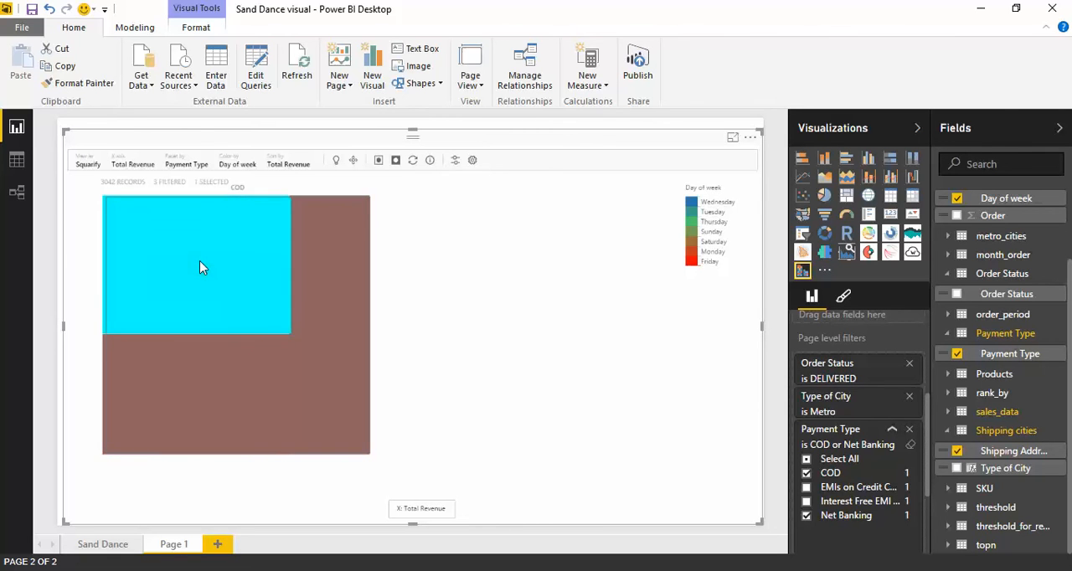
click(238, 393)
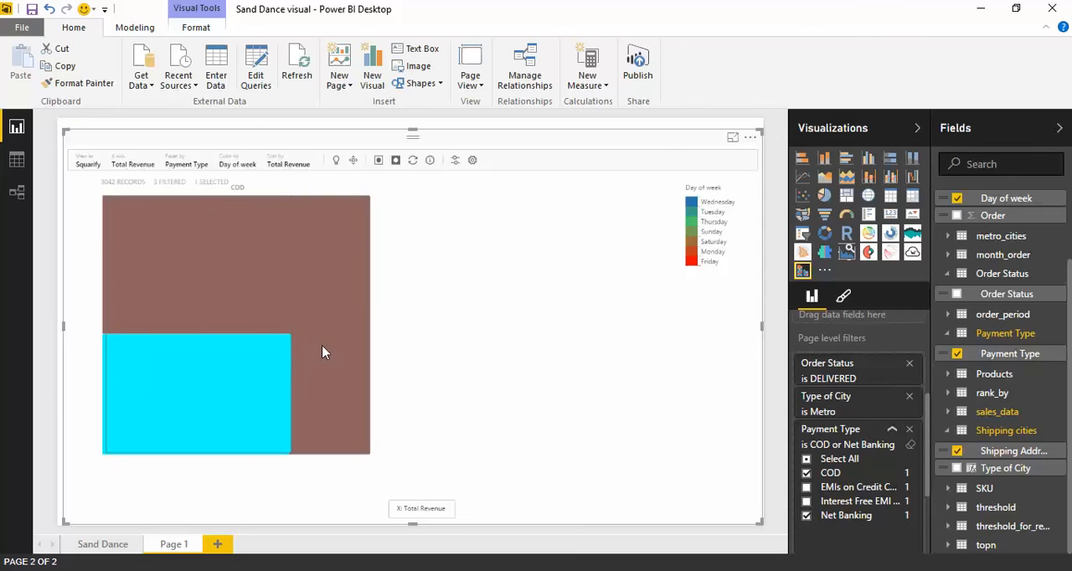
click(394, 221)
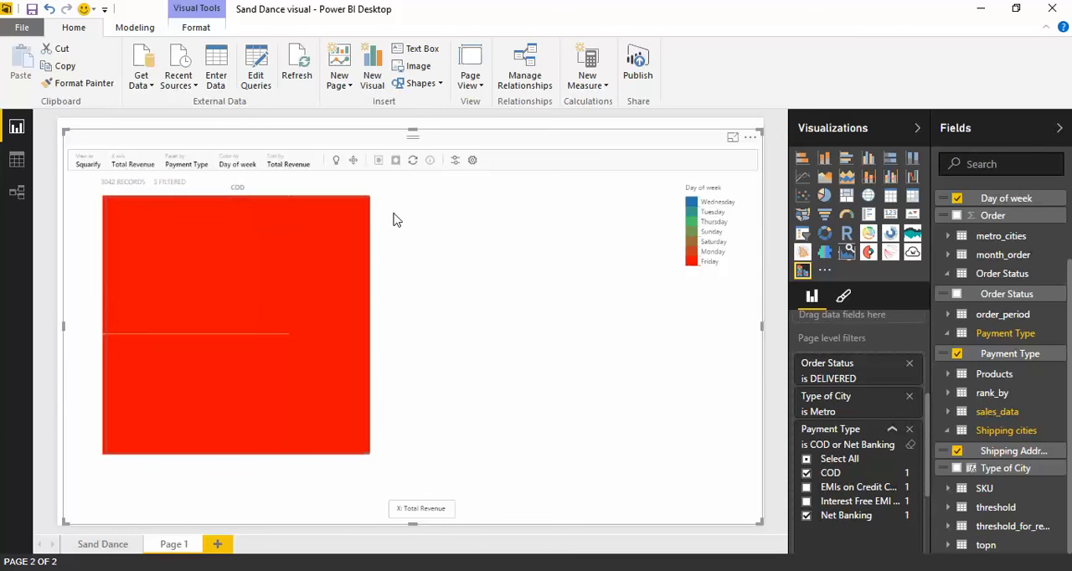
Show the isolated COD records as Stacks with Shipping Address City on the X axis.
click(88, 162)
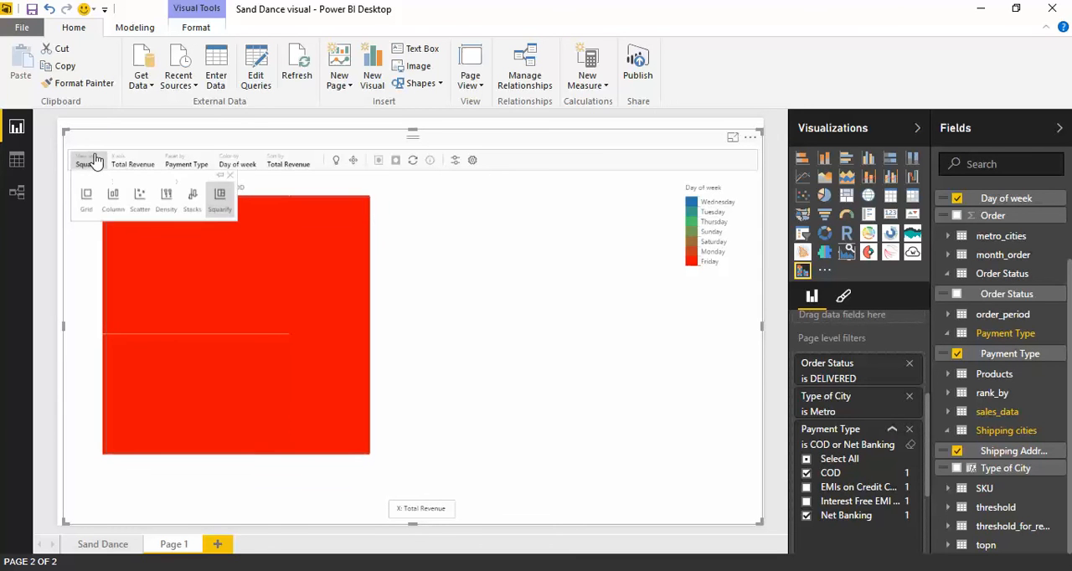
click(191, 208)
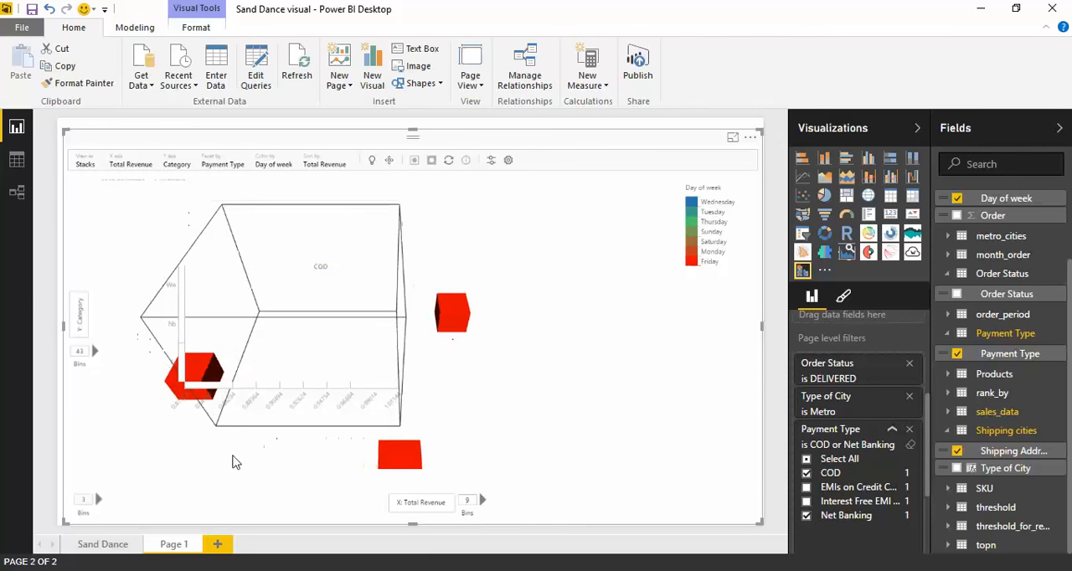
click(84, 329)
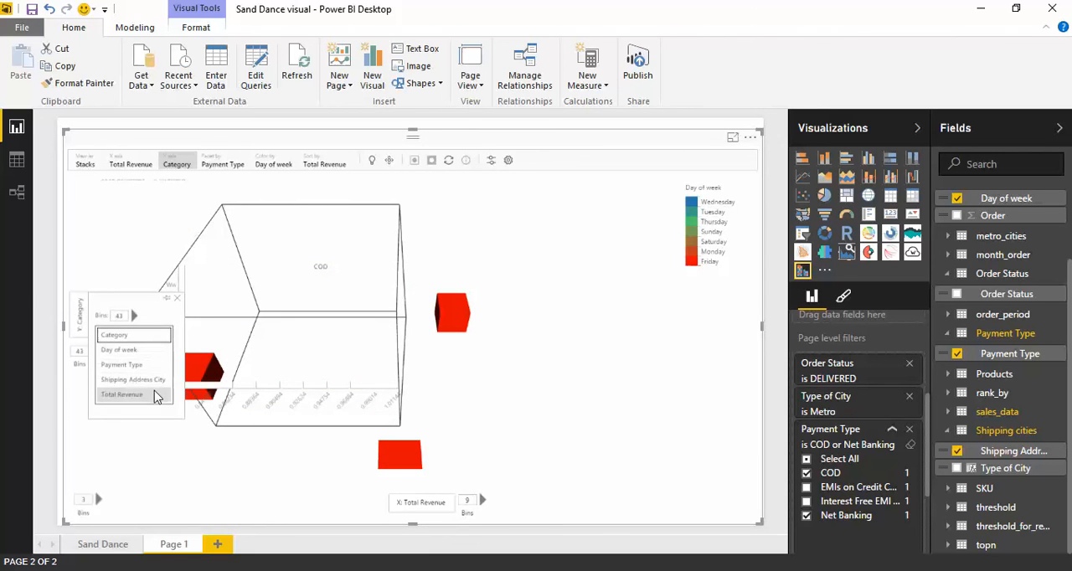
click(151, 337)
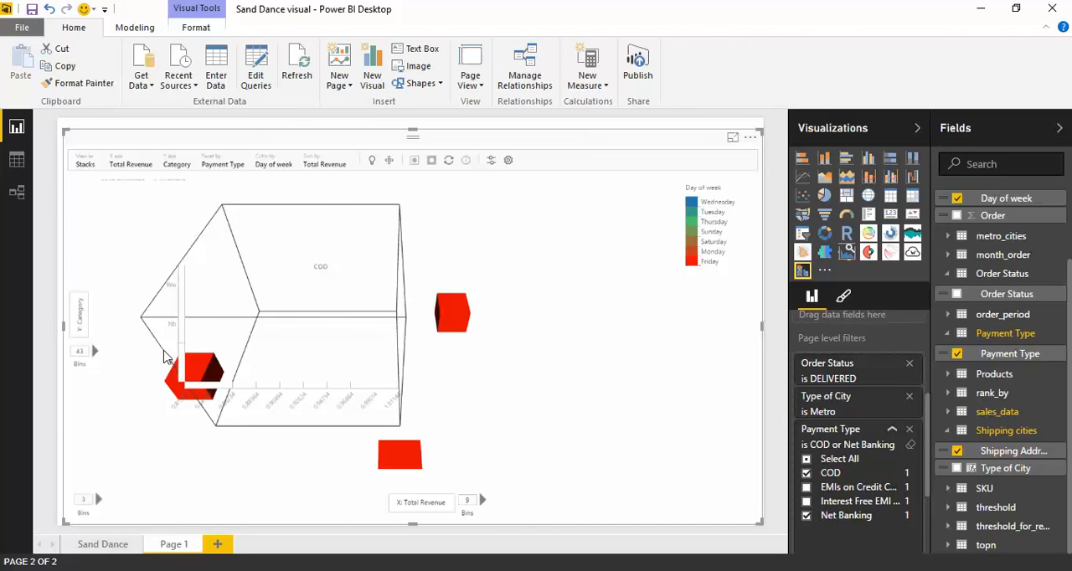
click(423, 503)
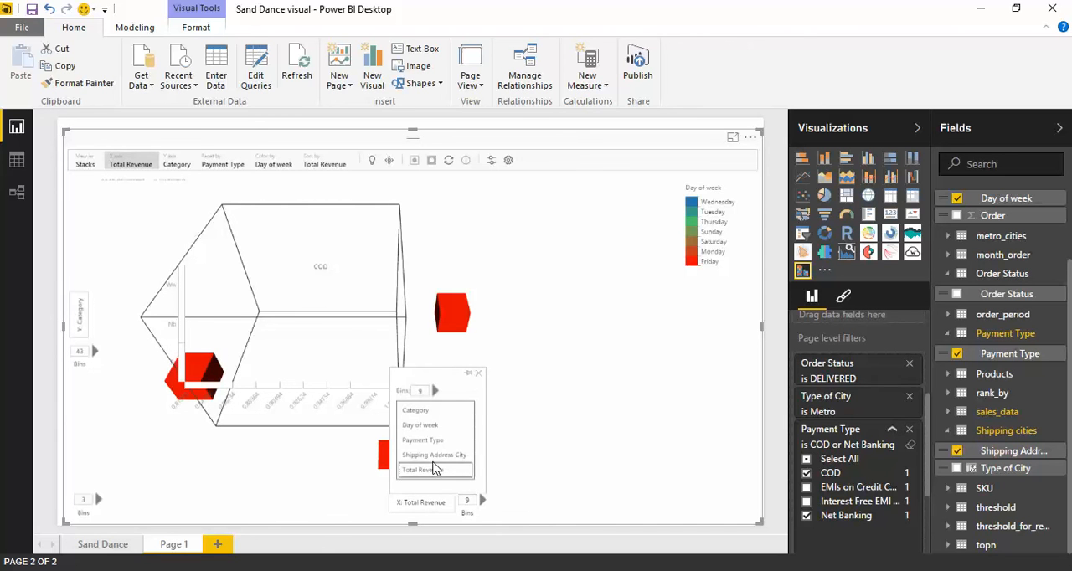
click(434, 457)
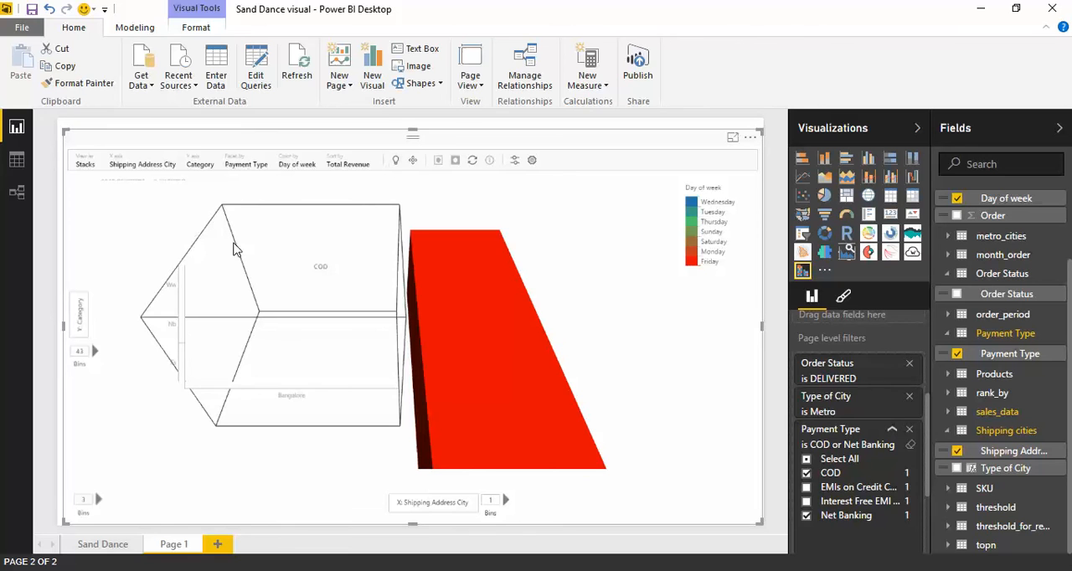
From the default navigation view, highlight the isolated COD records of each category on the Y axis one at a time.
click(413, 159)
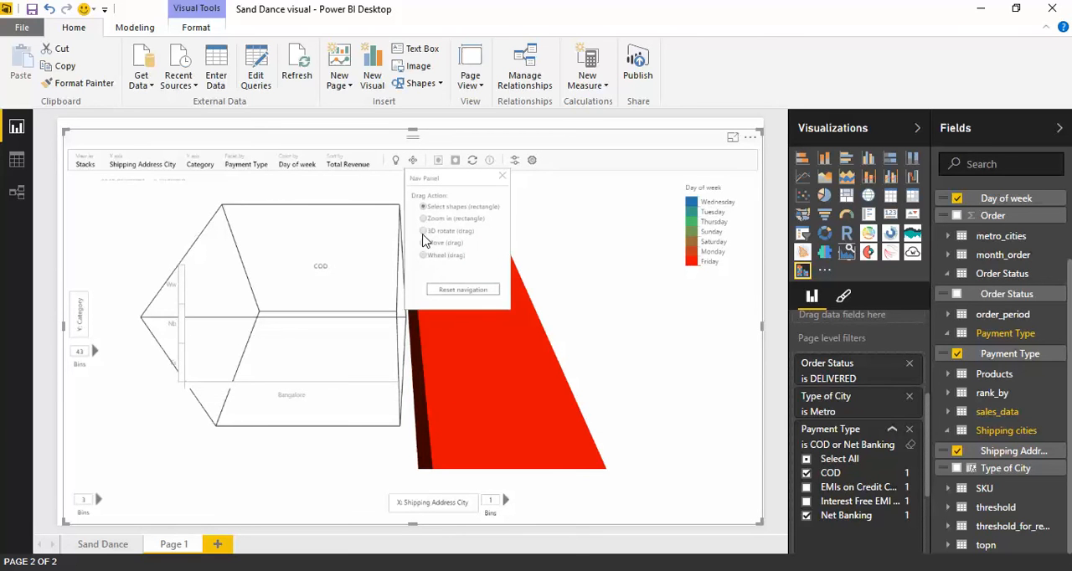
click(459, 290)
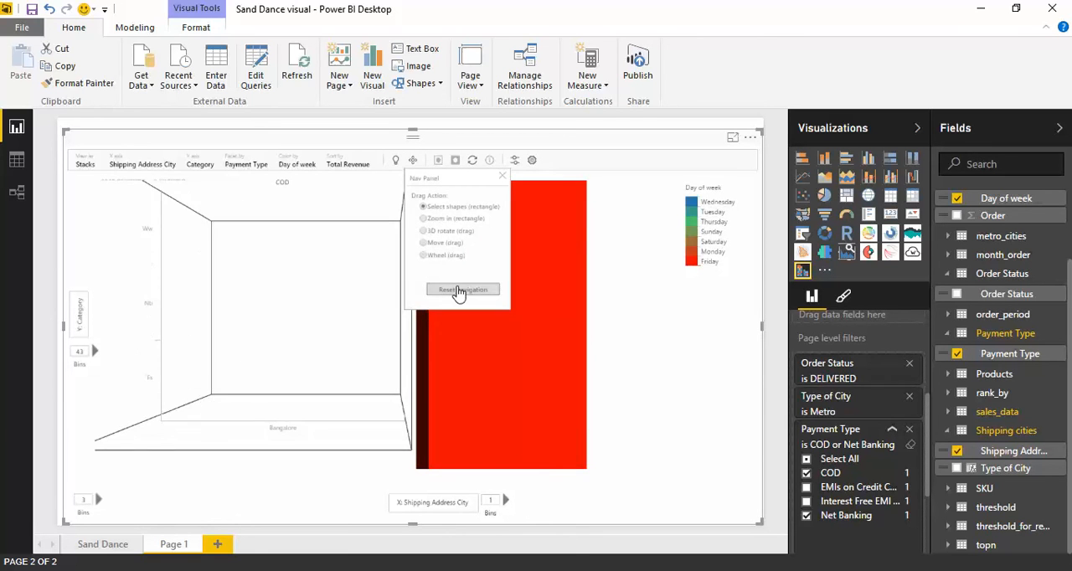
click(160, 303)
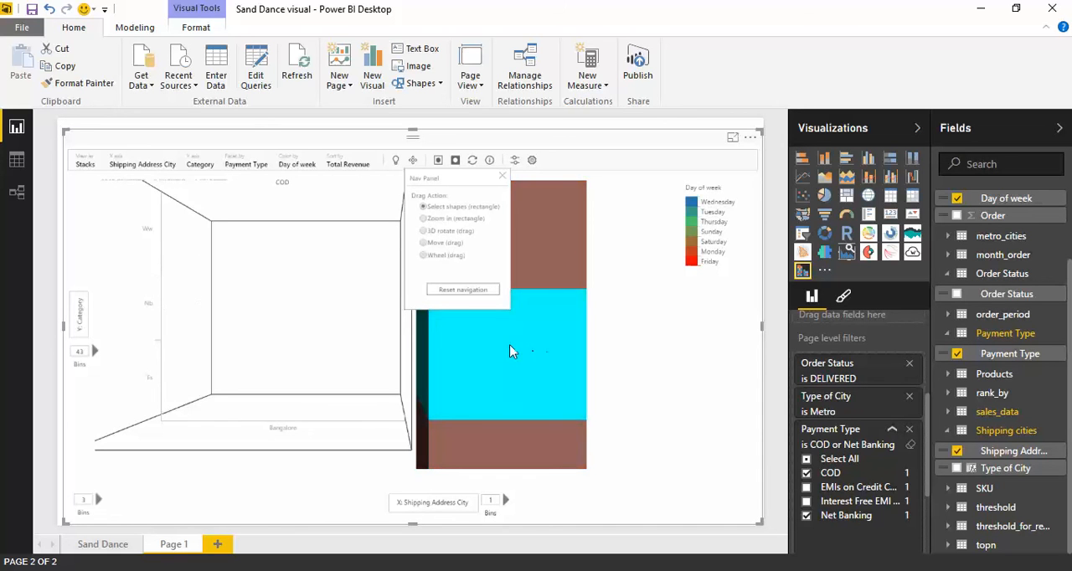
click(502, 175)
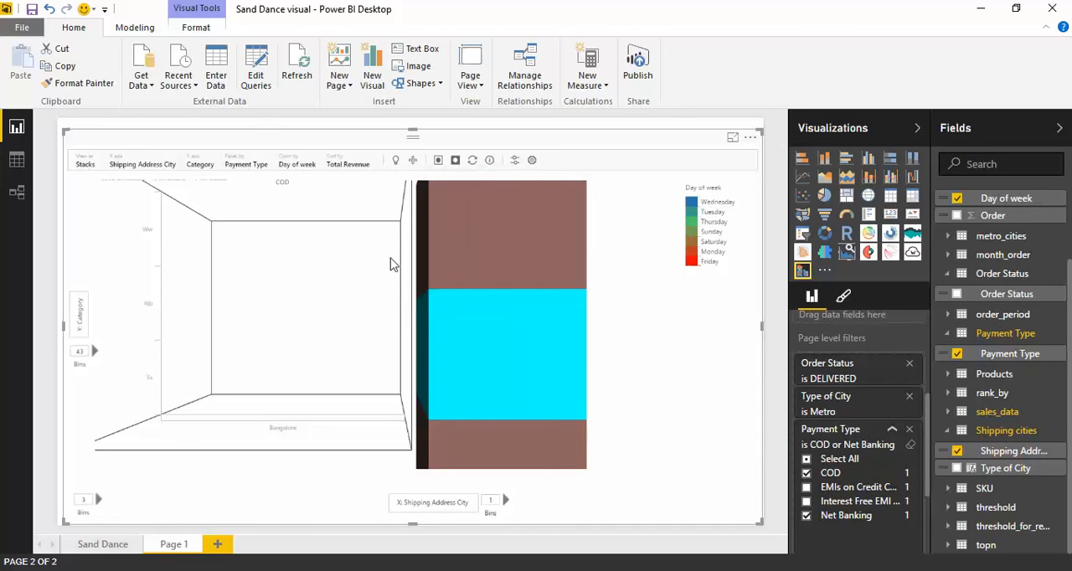
click(159, 374)
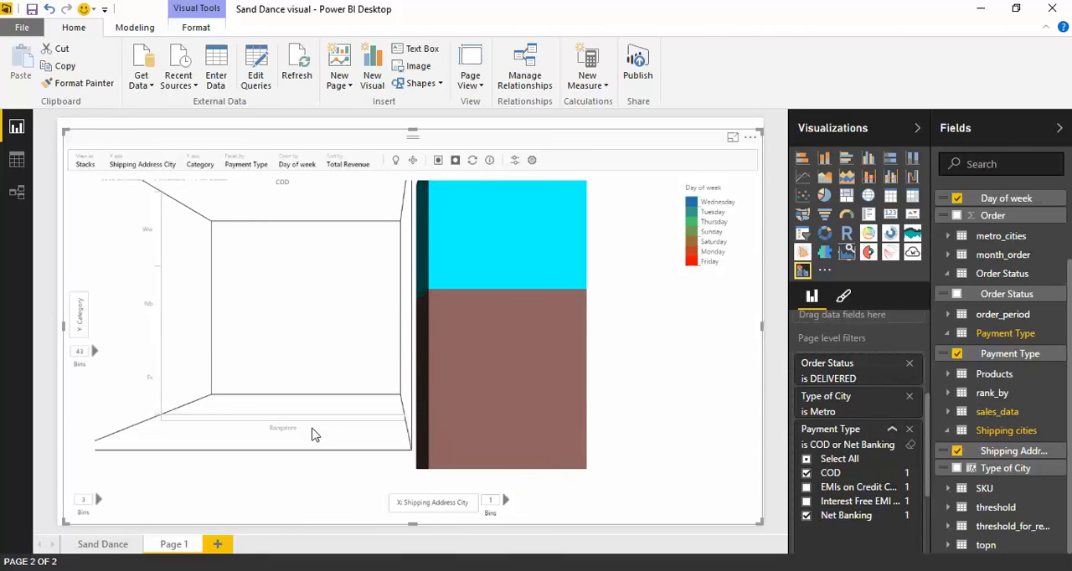
click(159, 253)
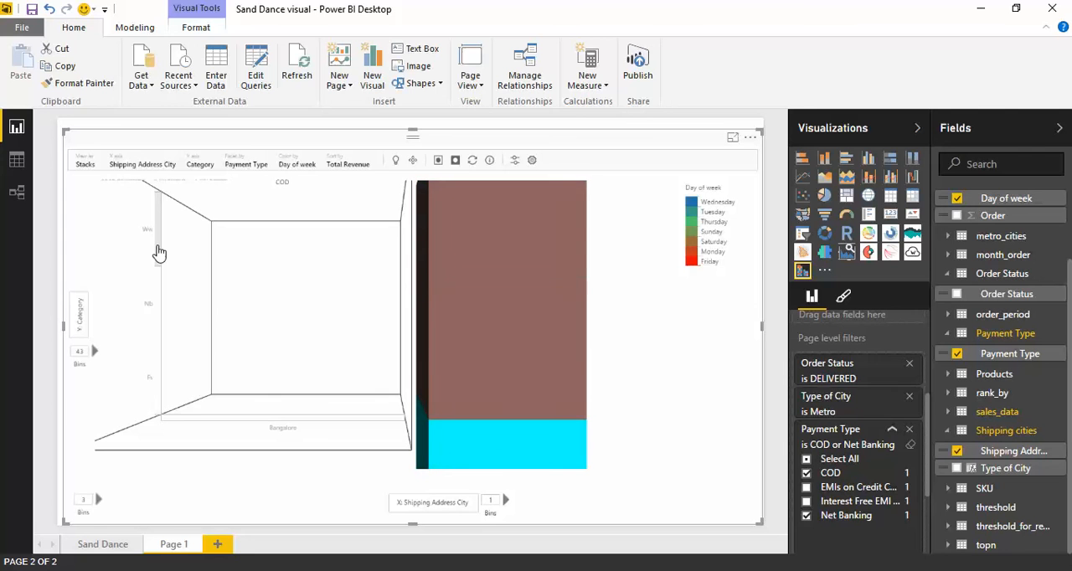
Return the visual to Squarify with its filter and selection reset, and put Total Revenue on the X axis.
click(87, 164)
click(219, 205)
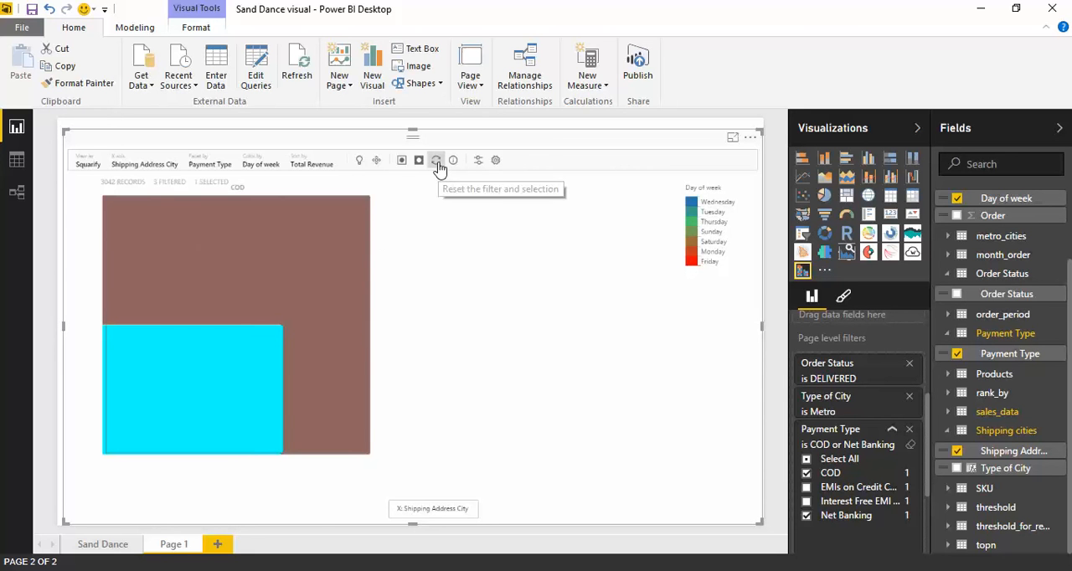
click(436, 161)
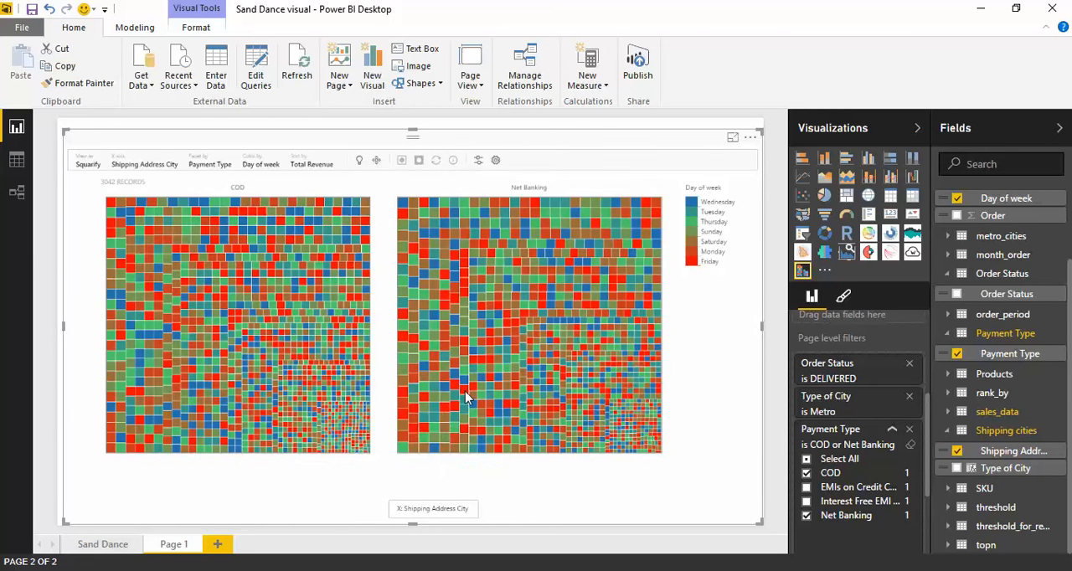
click(439, 508)
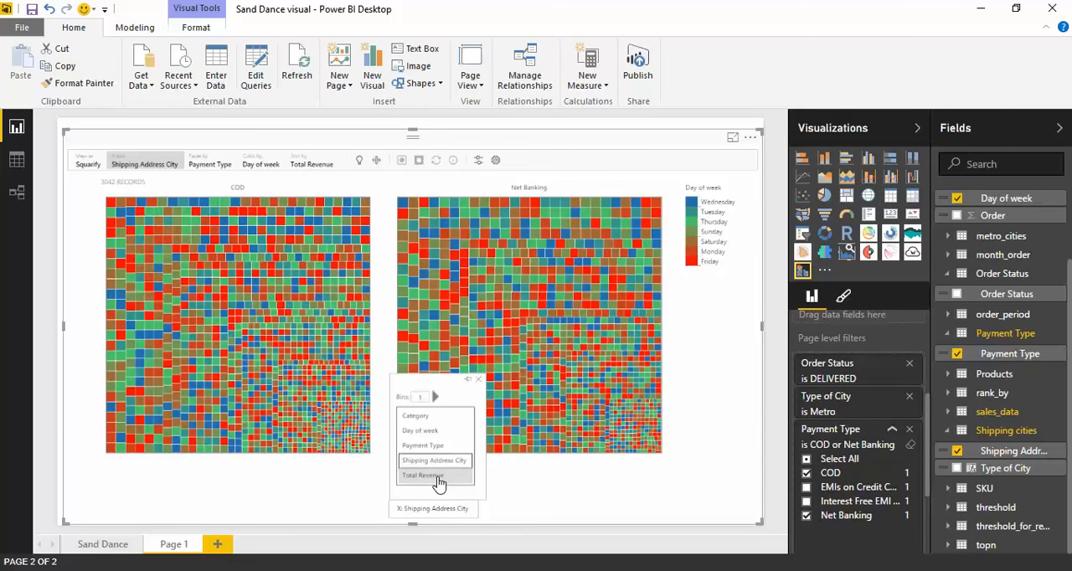
click(436, 476)
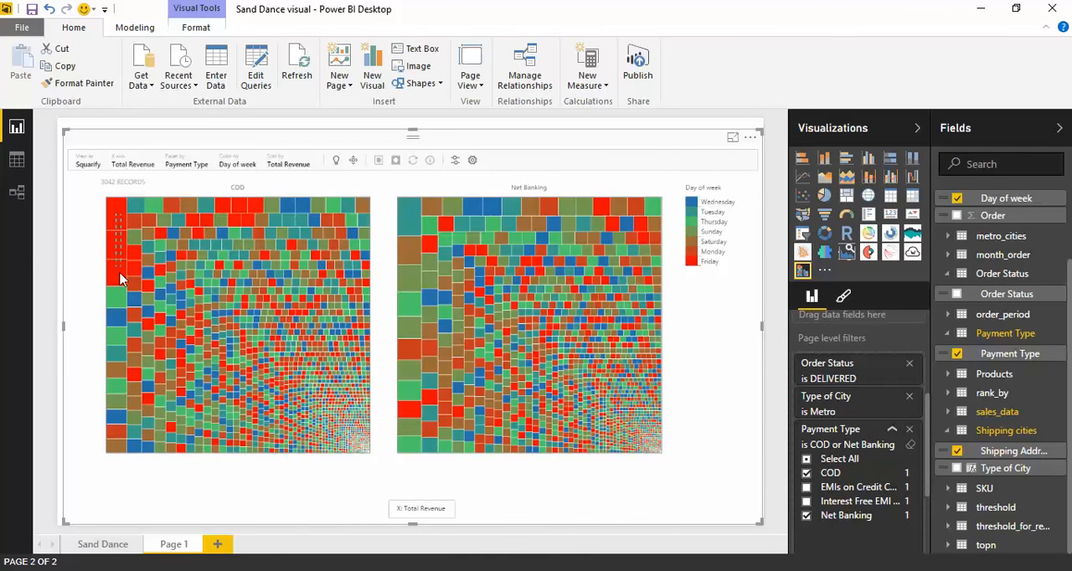
Isolate the column of largest COD squares and show it as Stacks with Shipping Address City on the X axis.
click(115, 452)
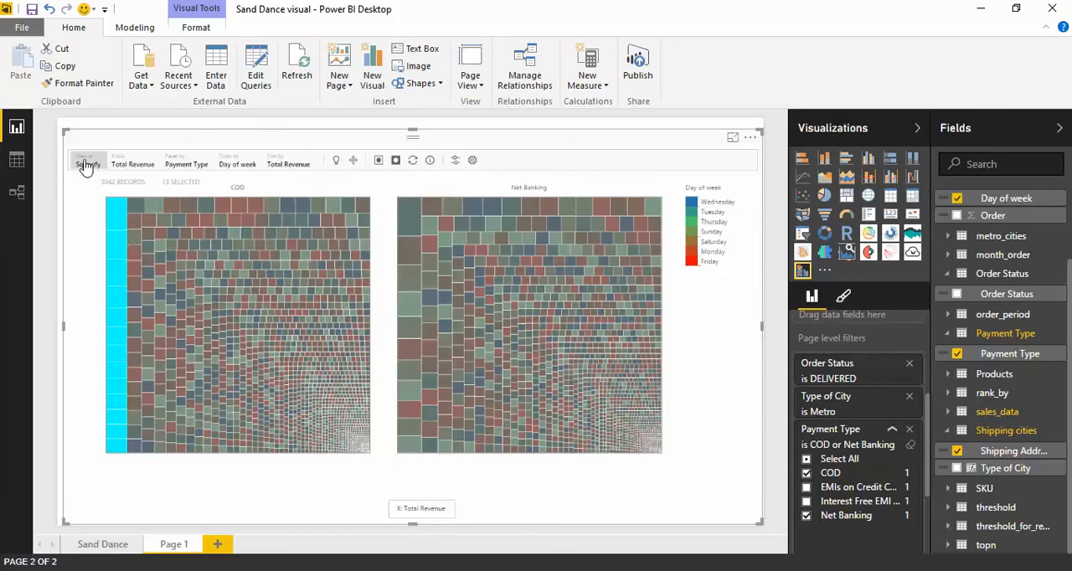
click(377, 163)
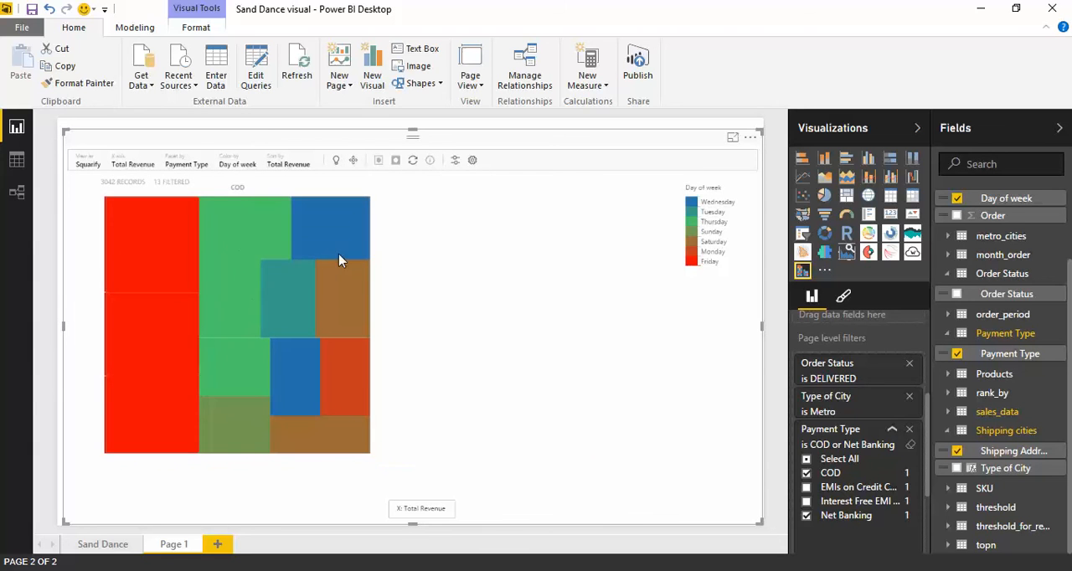
click(88, 163)
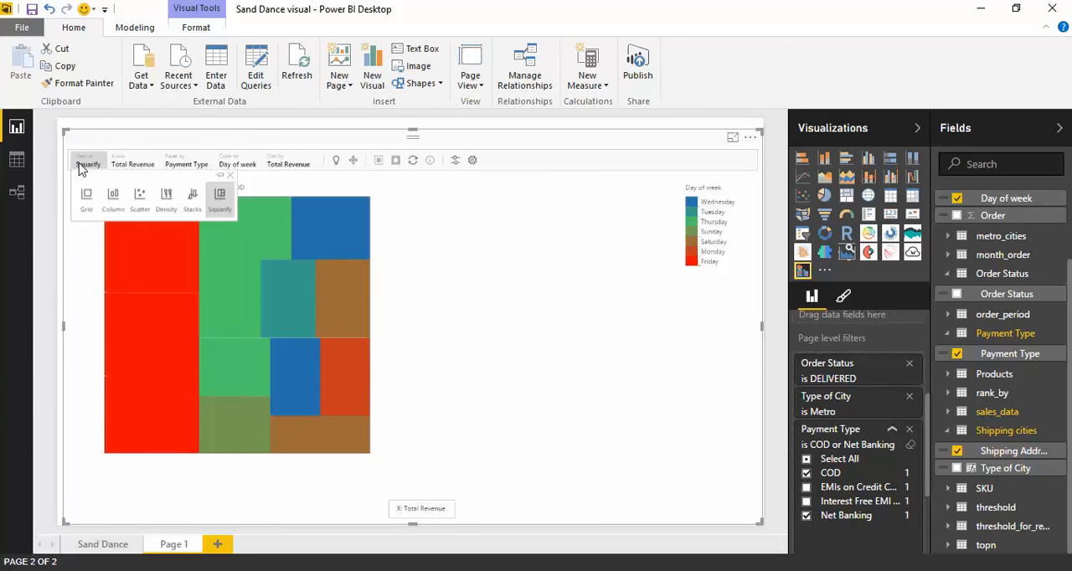
click(195, 201)
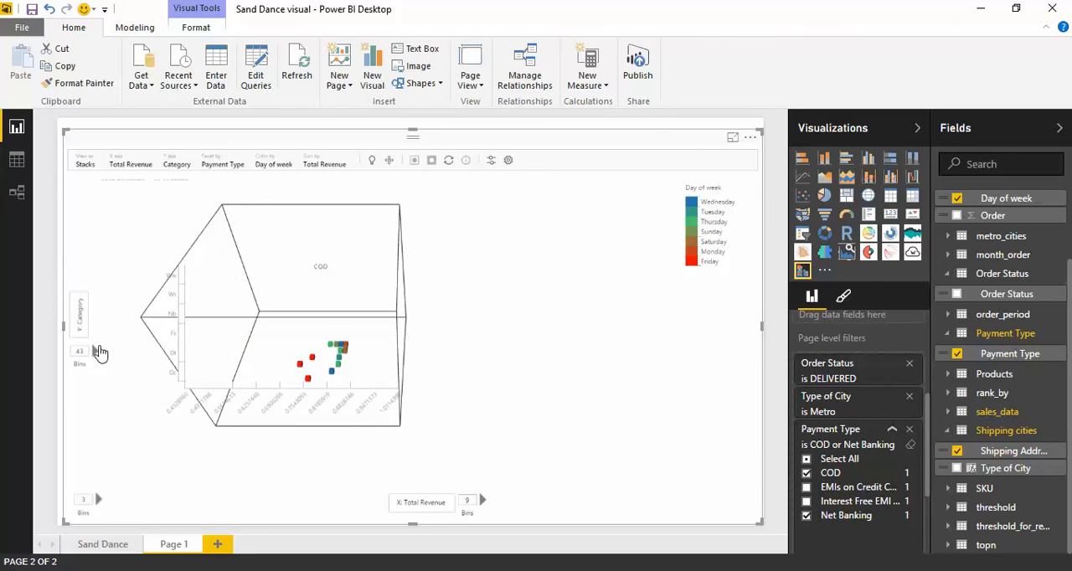
click(75, 325)
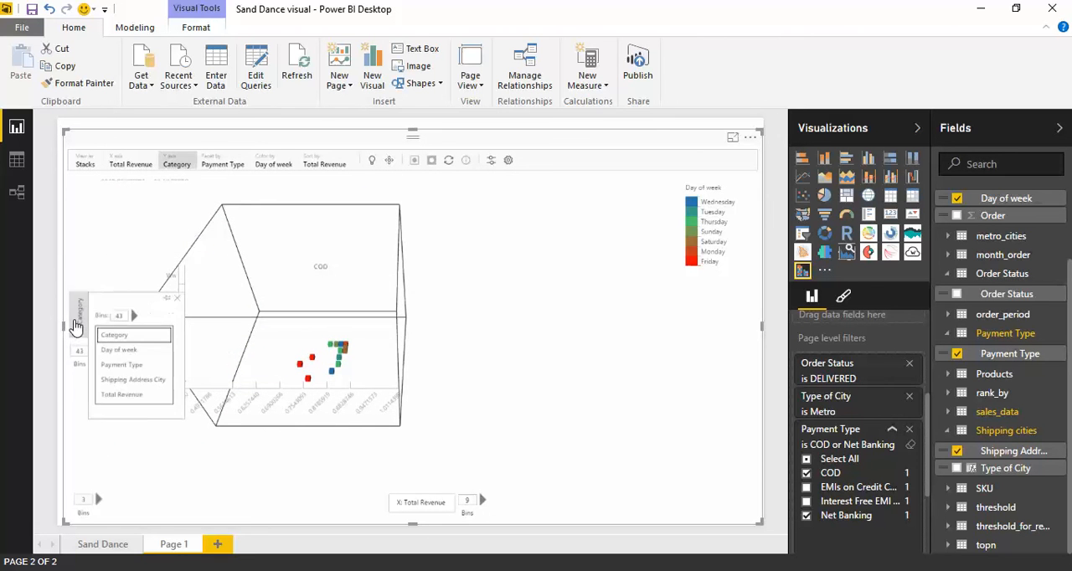
click(421, 502)
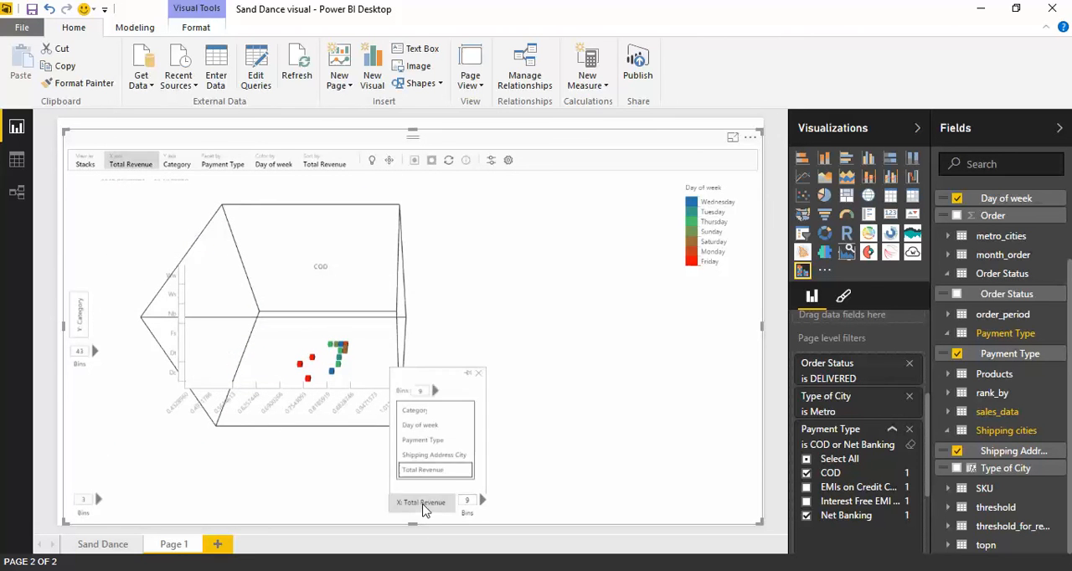
click(439, 454)
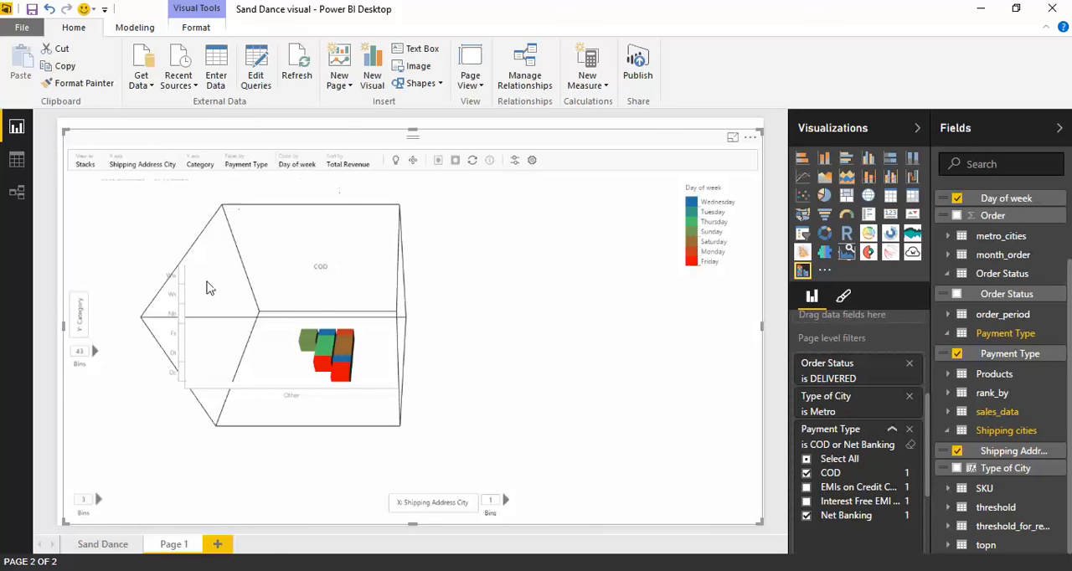
Reset the navigation of the stacked visual and set the Shipping Address City axis to 5 bins.
click(413, 162)
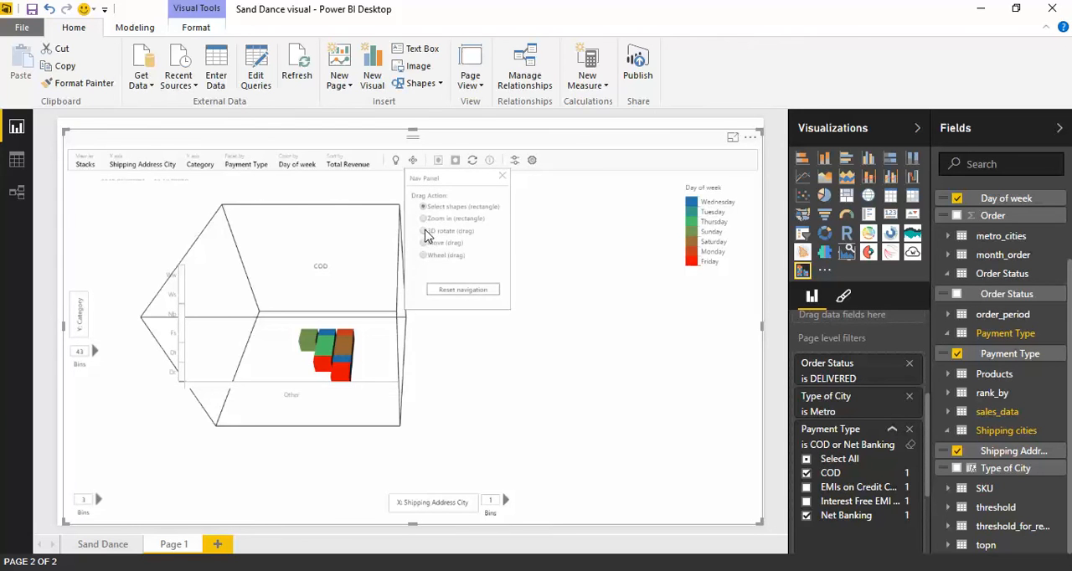
click(463, 290)
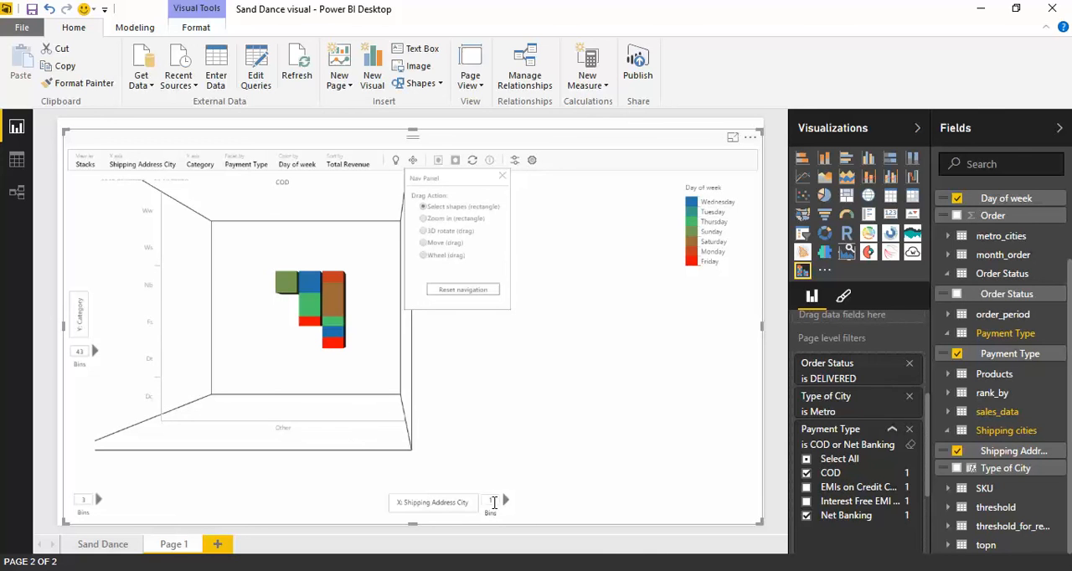
click(501, 176)
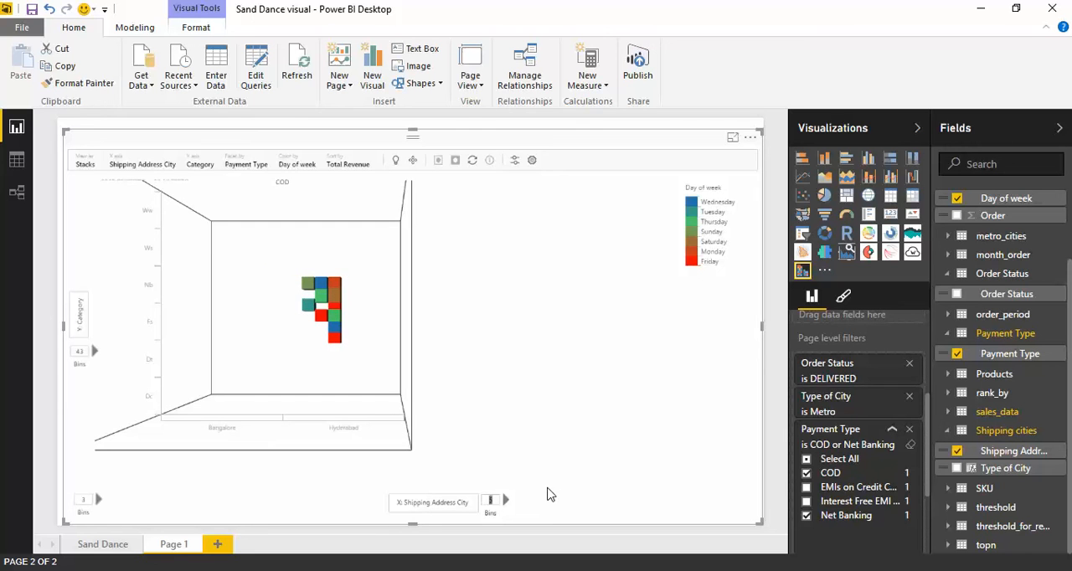
click(540, 443)
Select the records of the Fs category, read through their details one by one, and clear the selection.
click(162, 339)
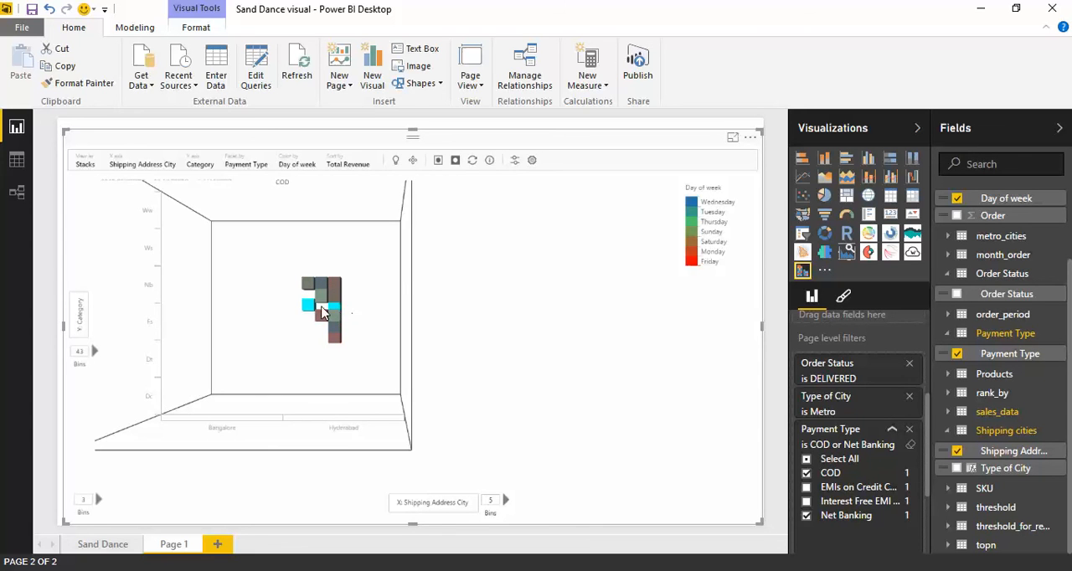
click(490, 163)
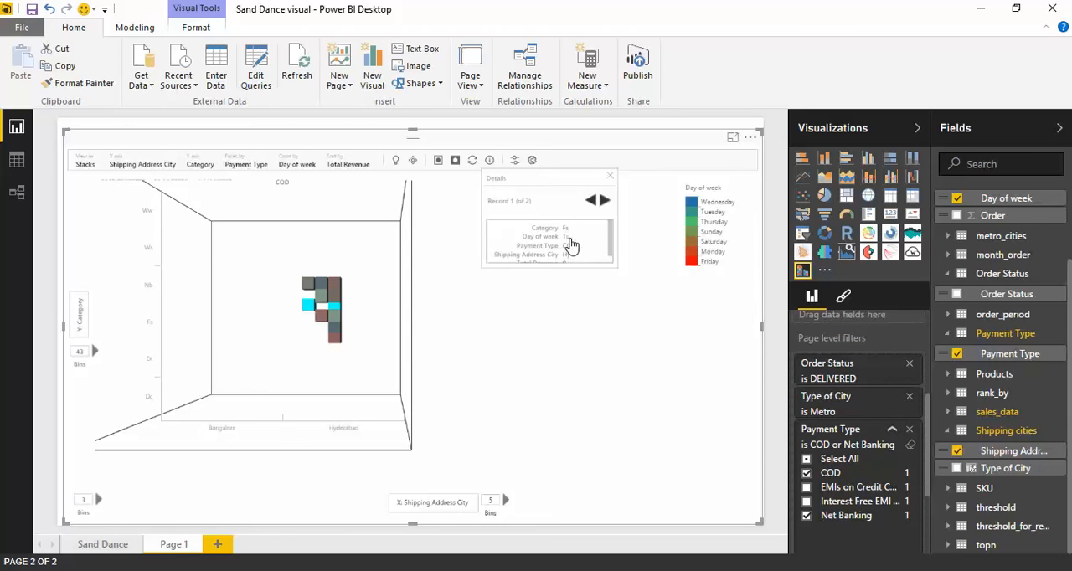
click(609, 261)
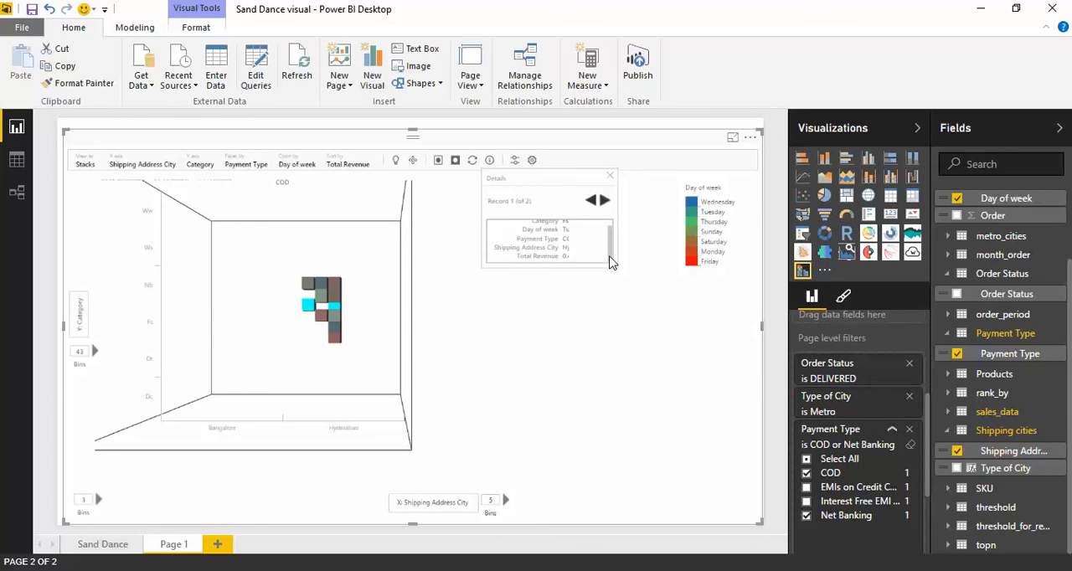
click(604, 200)
click(490, 315)
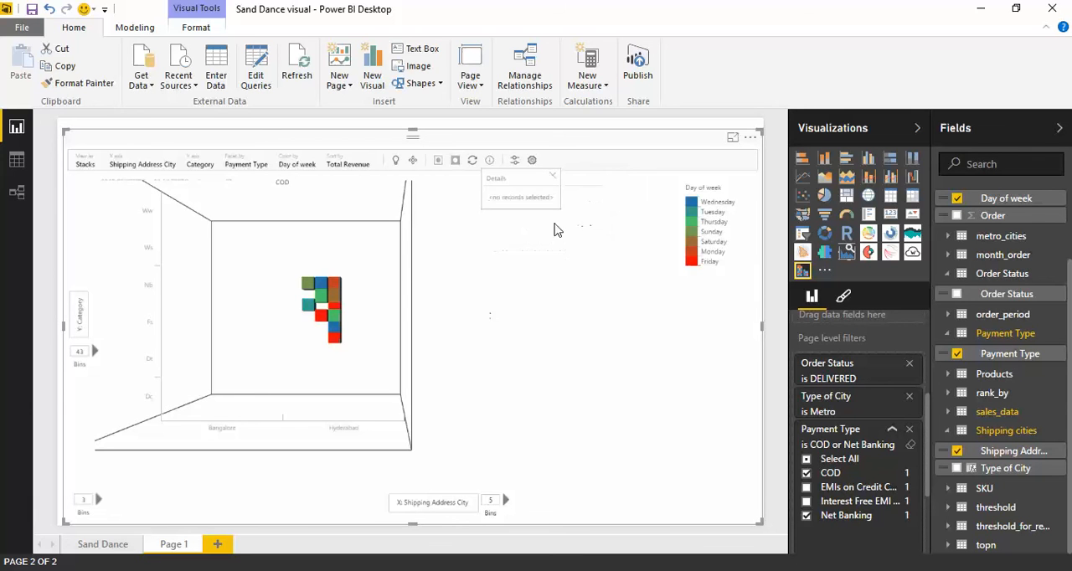
click(552, 179)
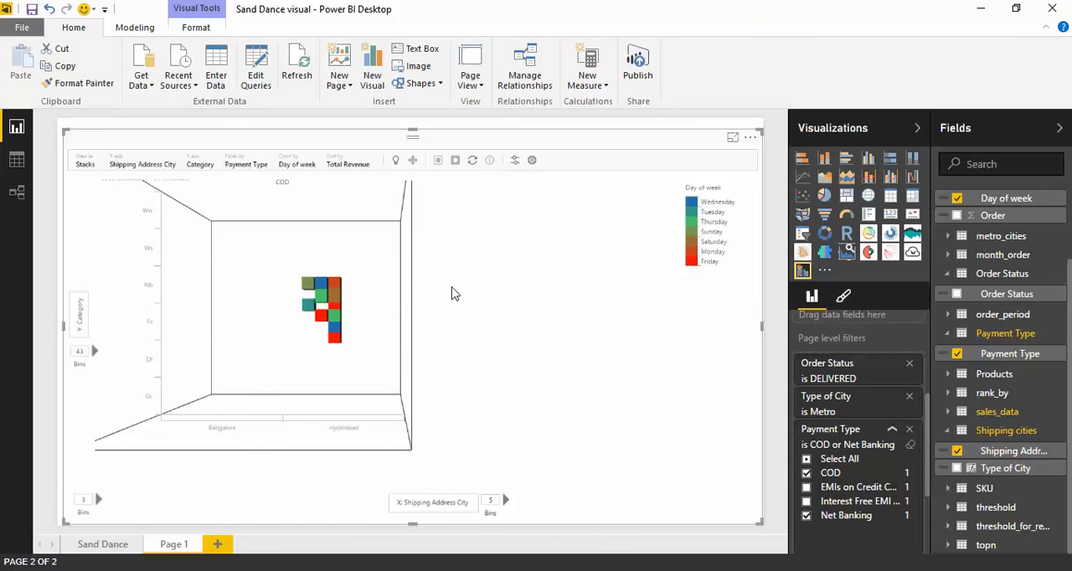
Rotate the stacked visual in 3D to view it from other angles, and reset its navigation.
click(412, 160)
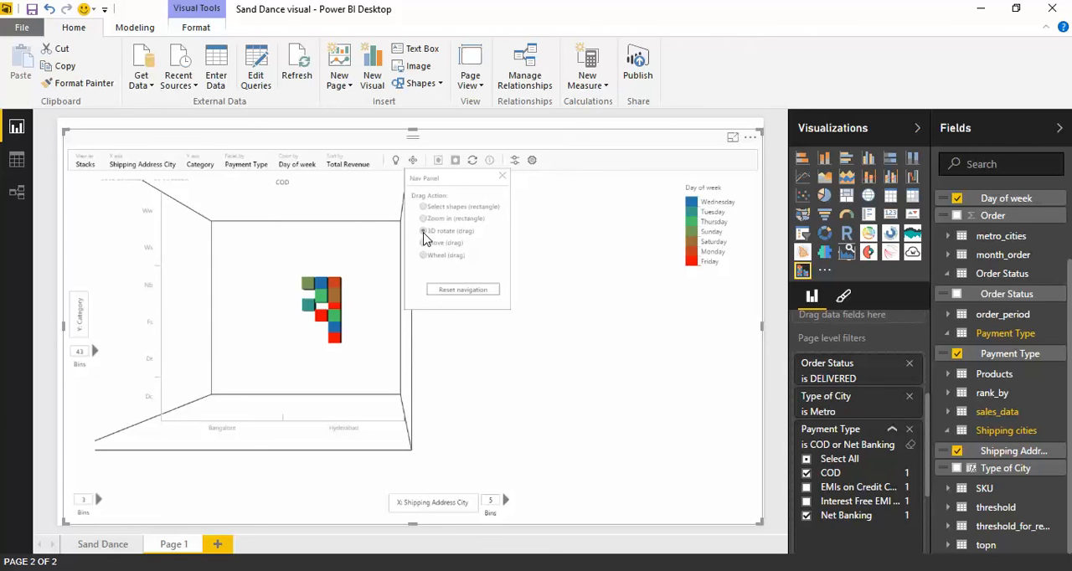
drag(322, 385, 349, 256)
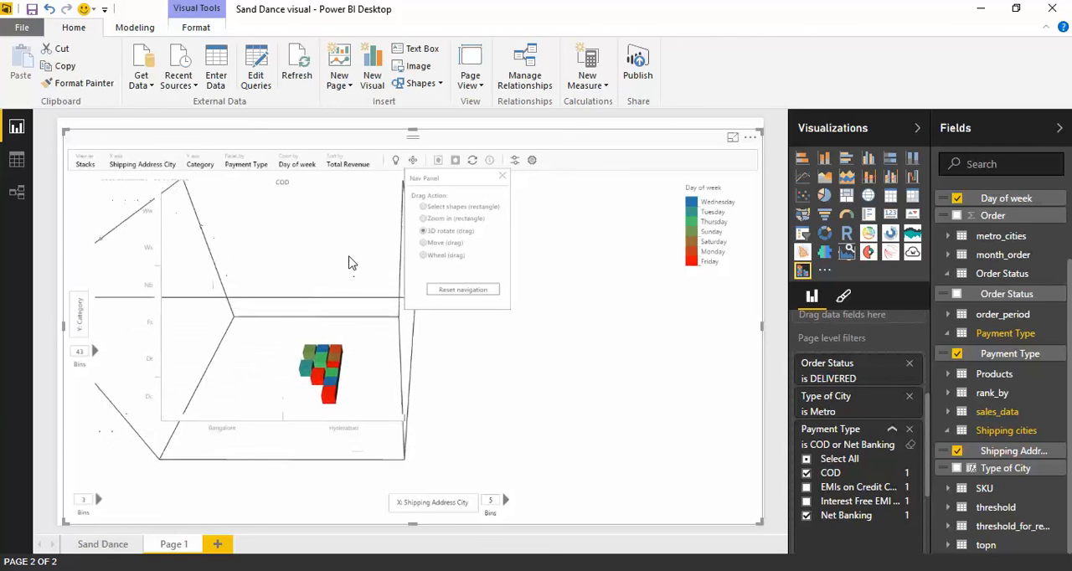
drag(279, 417, 299, 406)
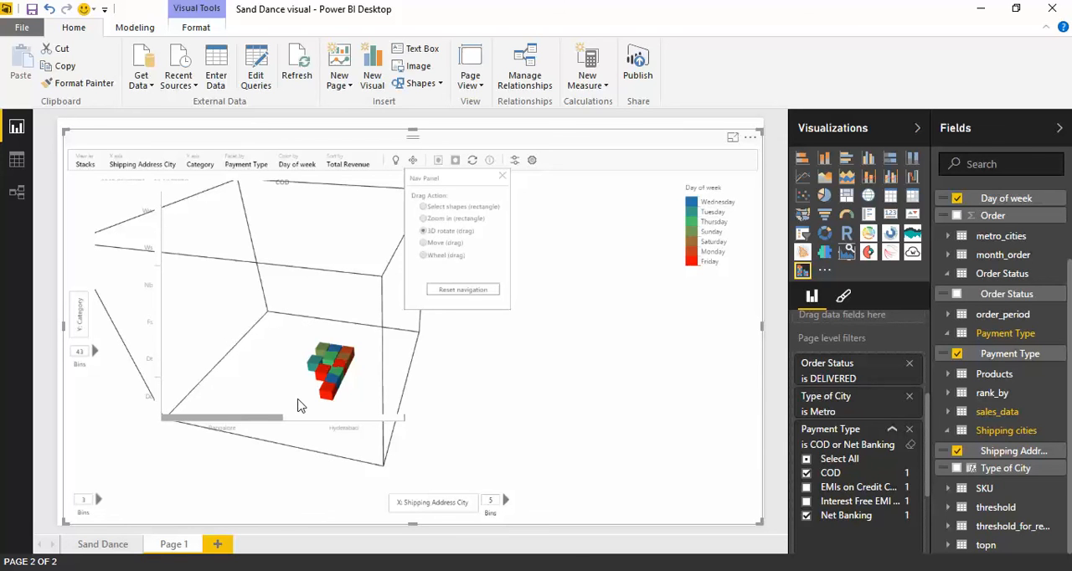
click(501, 175)
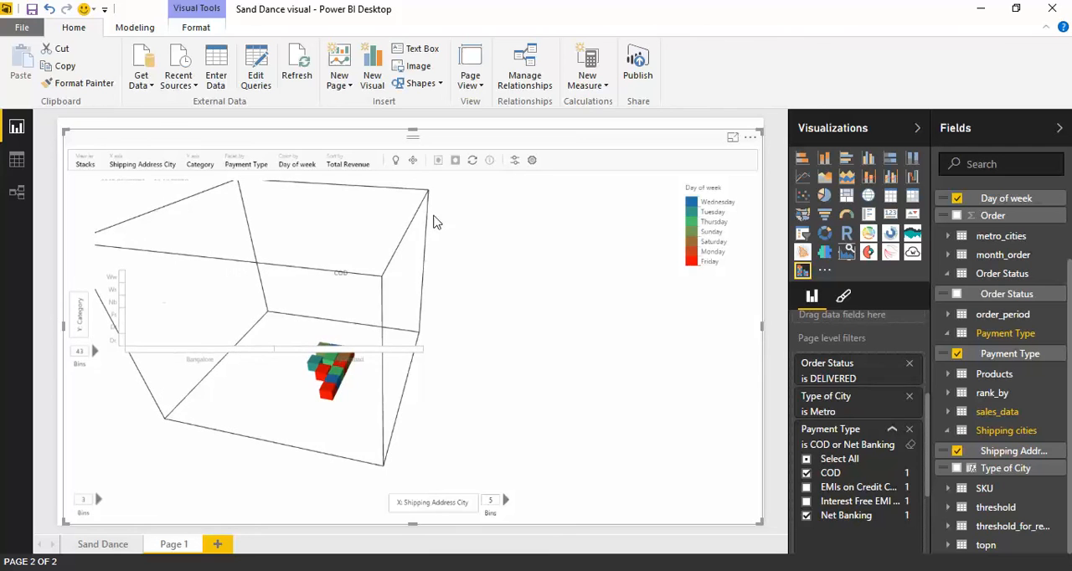
click(412, 160)
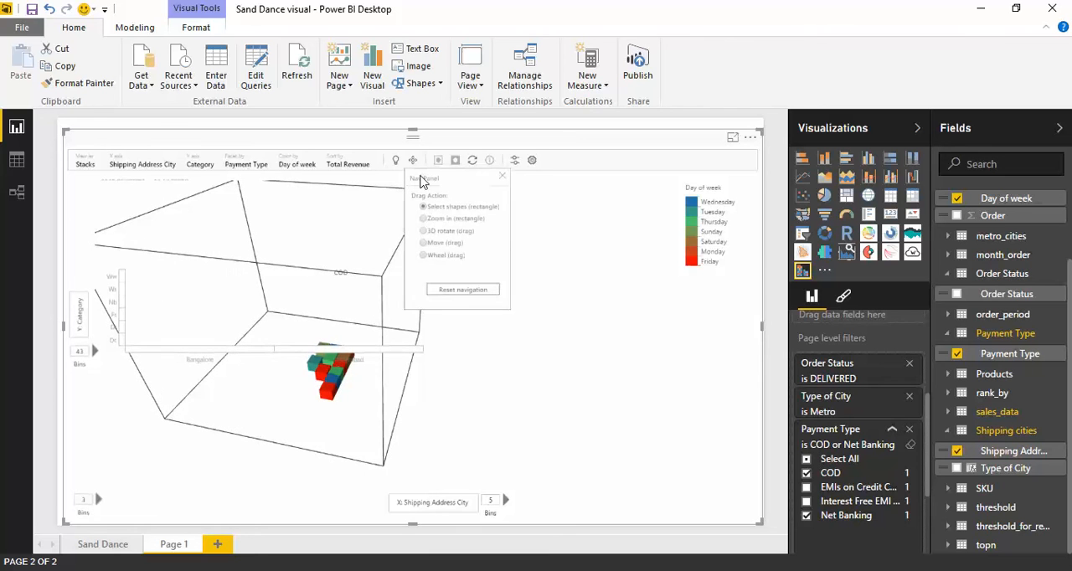
click(452, 289)
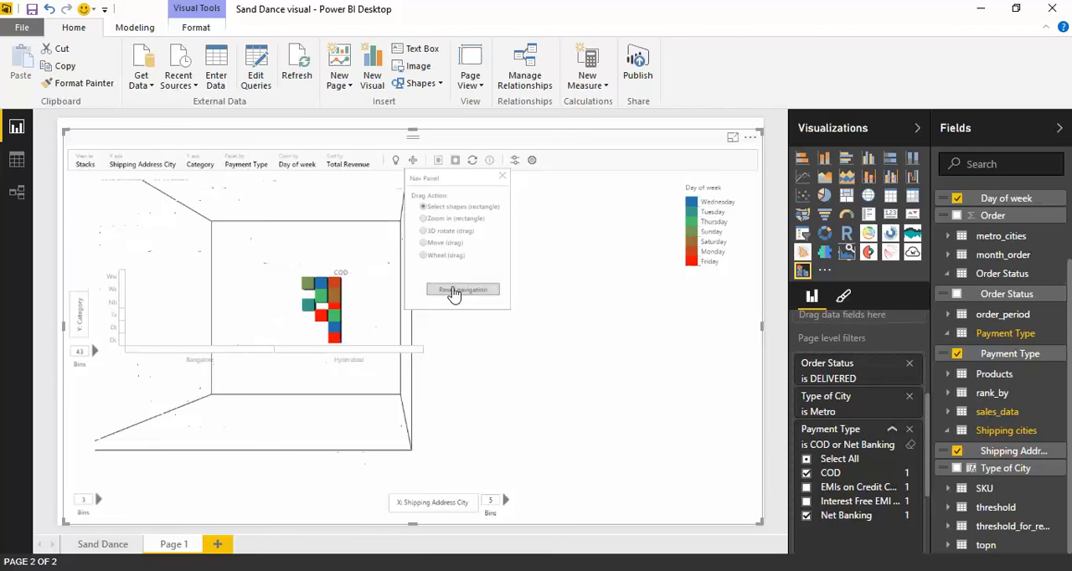
click(501, 176)
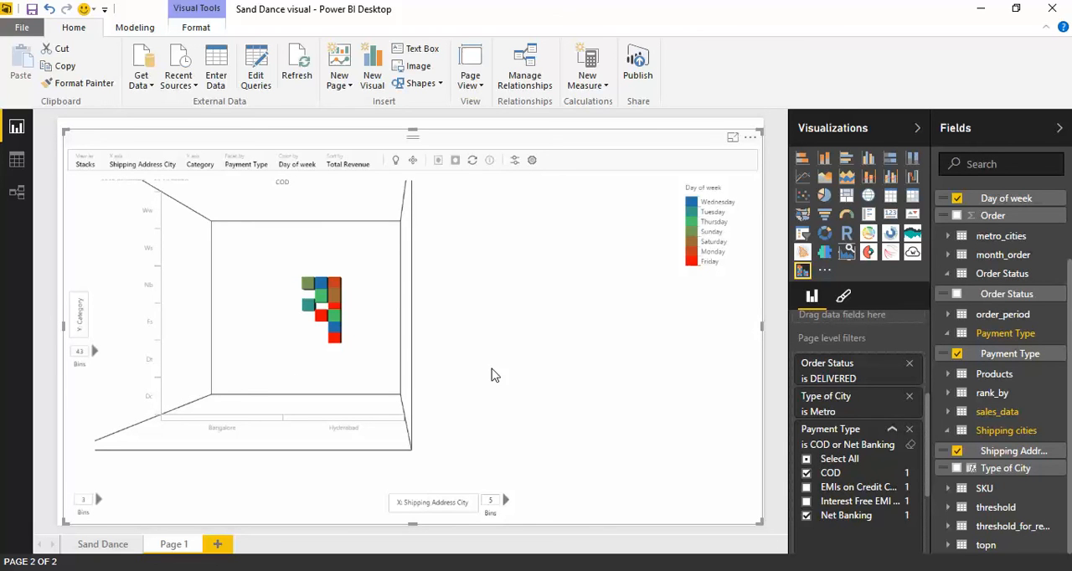
Close the Sand Dance visual file in Power BI Desktop without saving its changes.
click(87, 164)
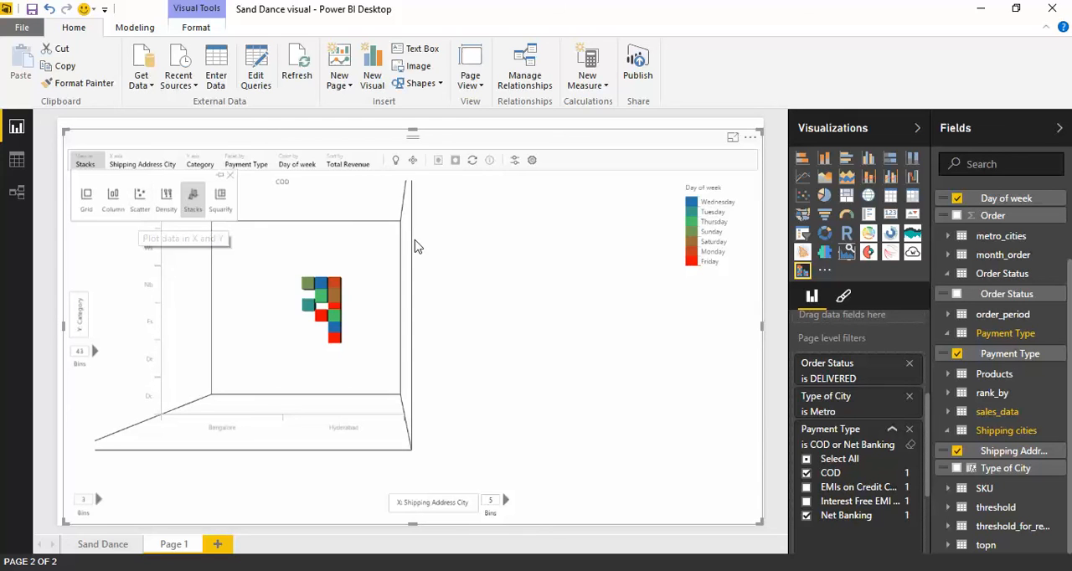
click(458, 252)
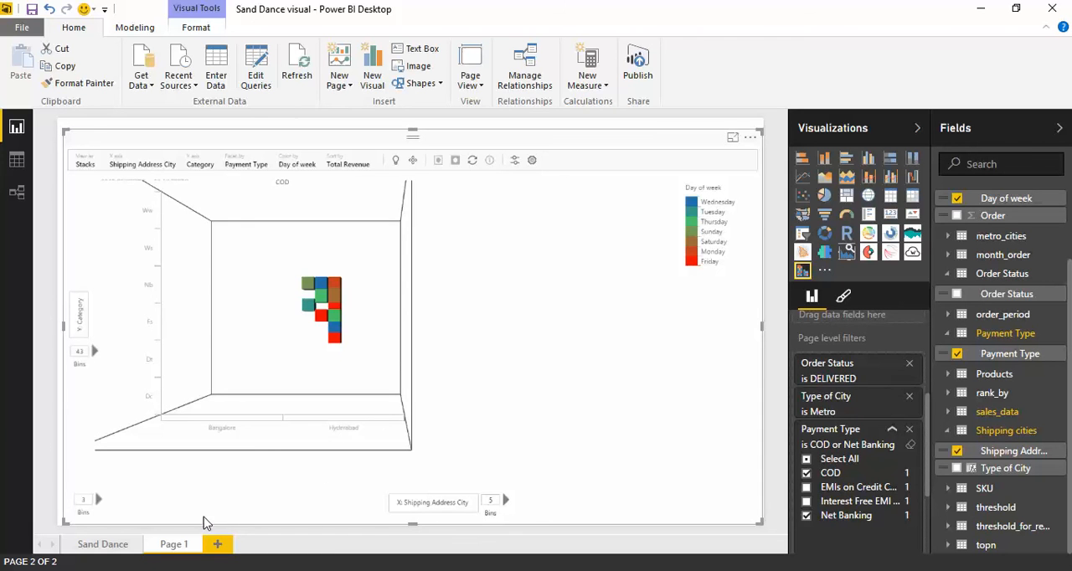
click(1053, 9)
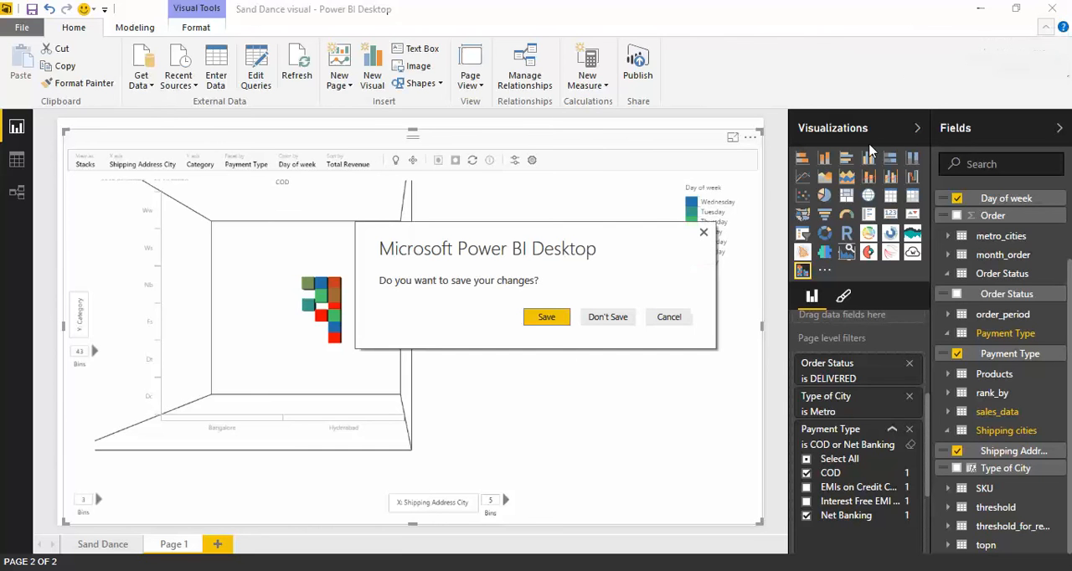
click(608, 317)
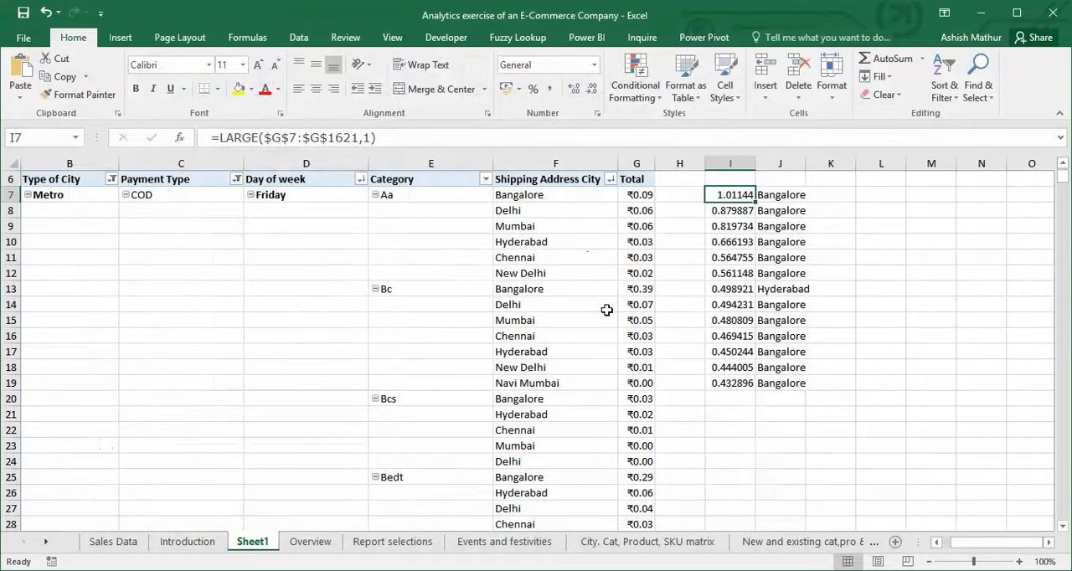
Activate the Introduction sheet of the Excel workbook and select the title words Natural Language querying.
right_click(46, 542)
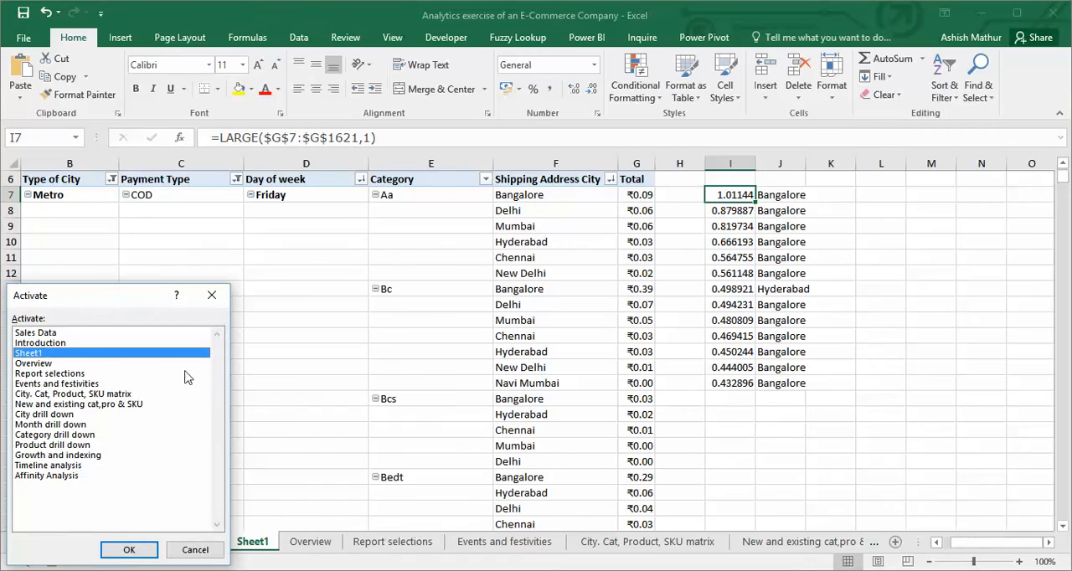
click(65, 365)
click(54, 344)
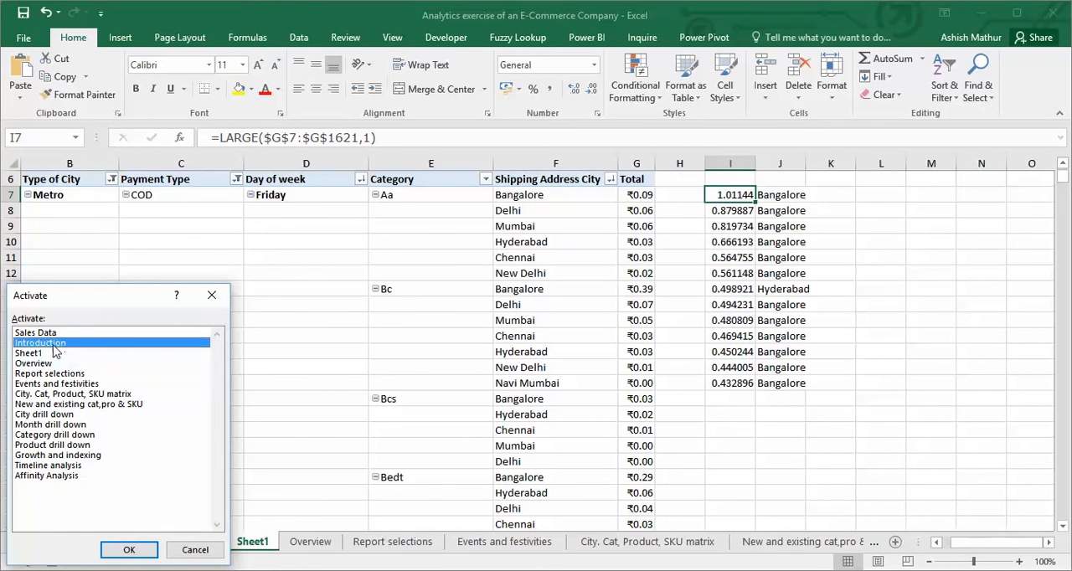
click(131, 549)
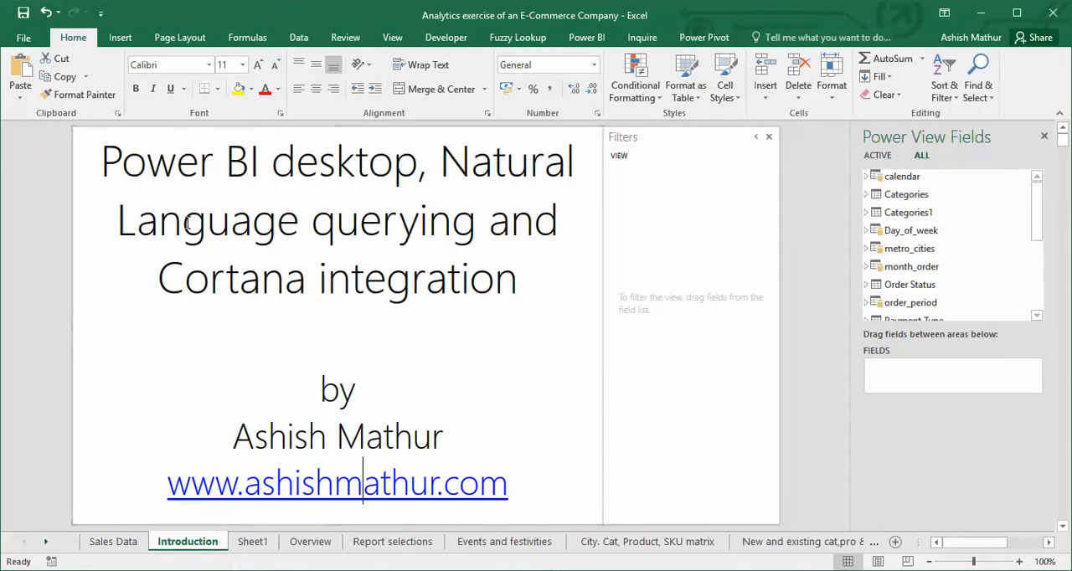
drag(122, 167, 473, 214)
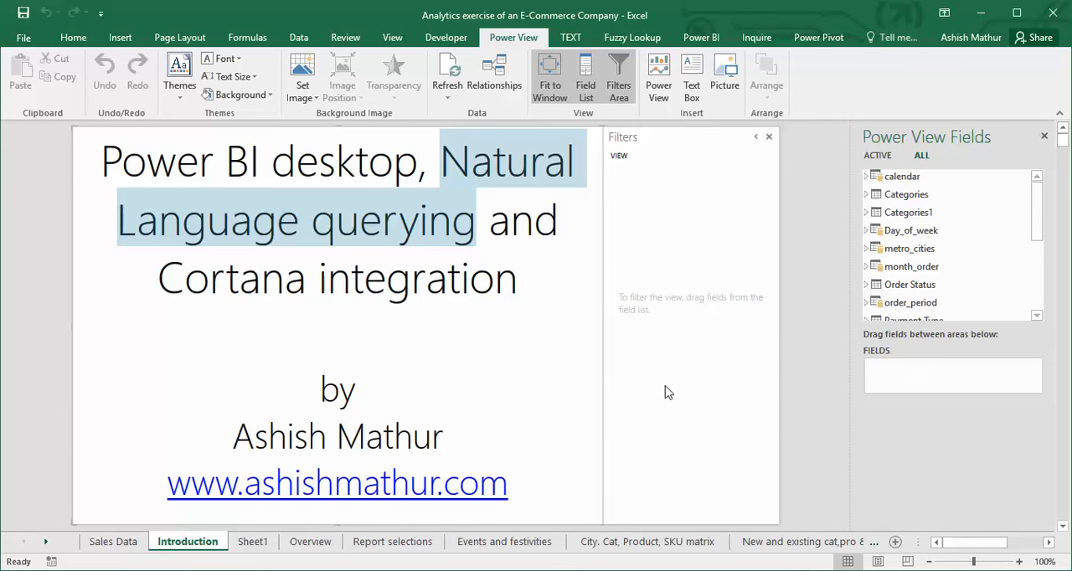
Open the slide's website link in the browser and go to powerbi.com.
click(380, 482)
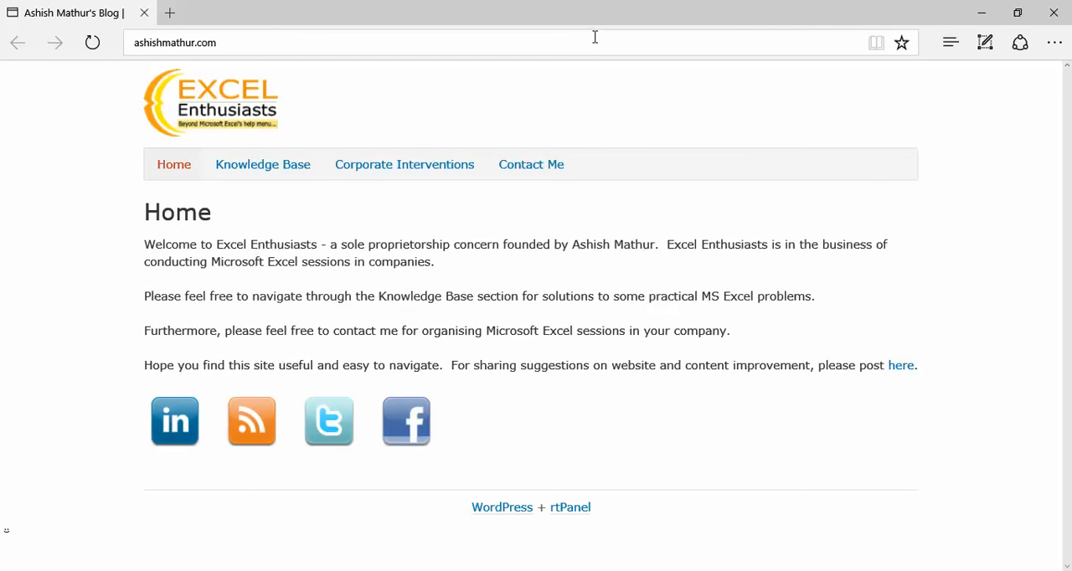
click(602, 43)
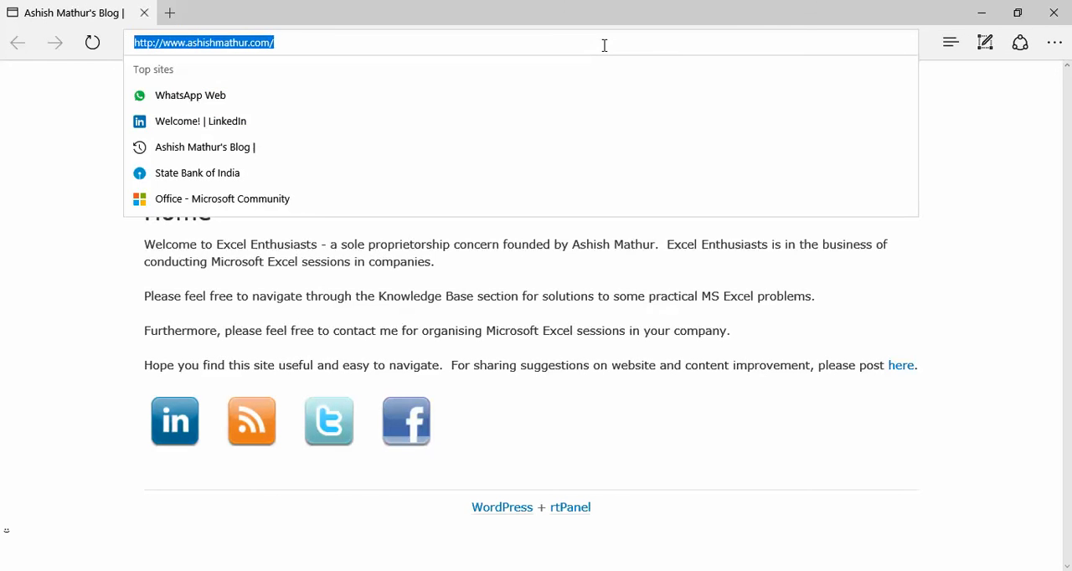
text(powerb)
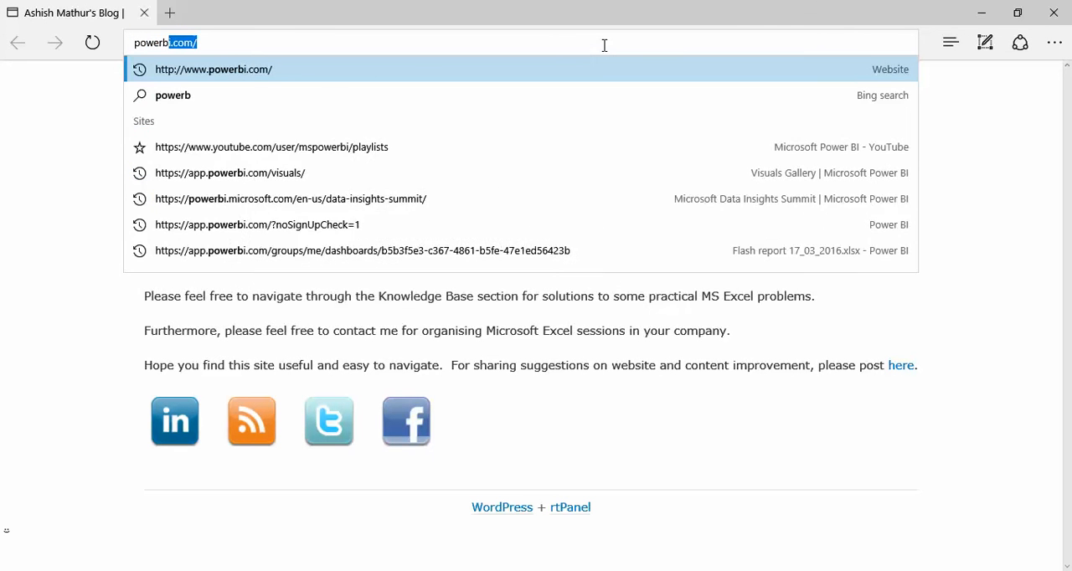
text(i.com)
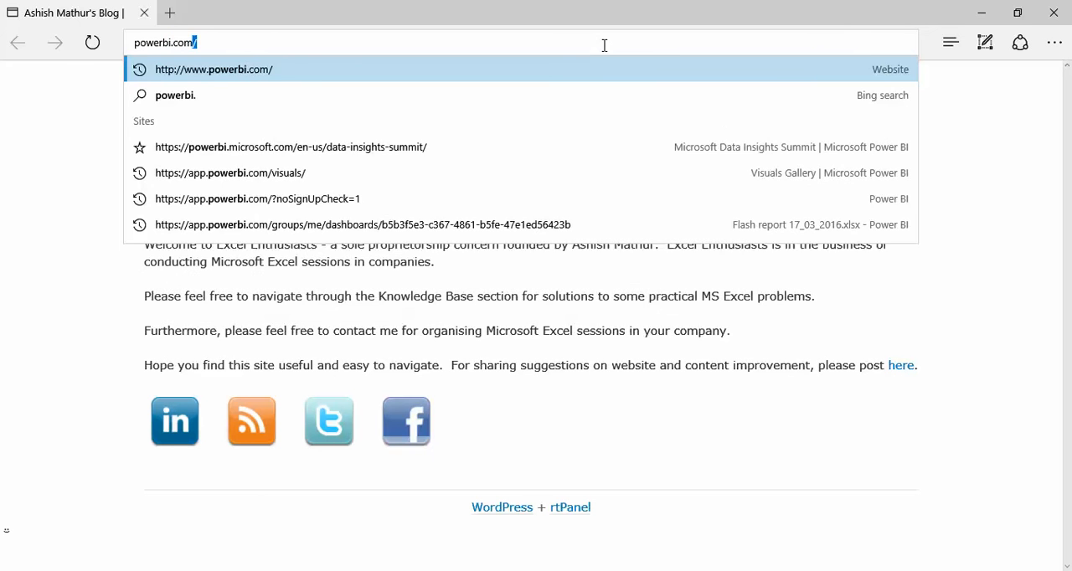
key(Return)
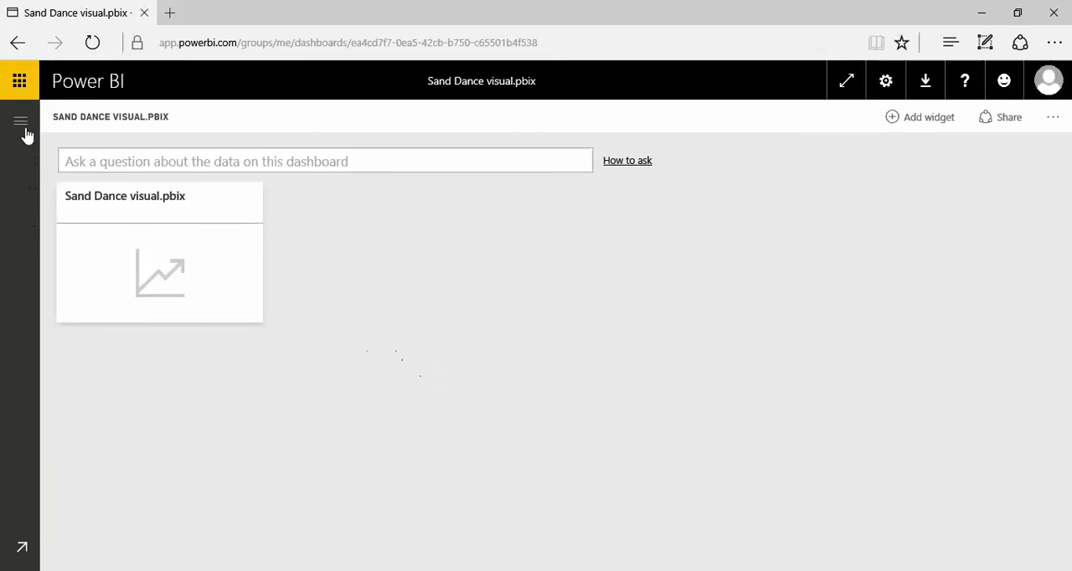
Expand the Power BI workspace navigation and open the Sand Dance visual report.
click(24, 123)
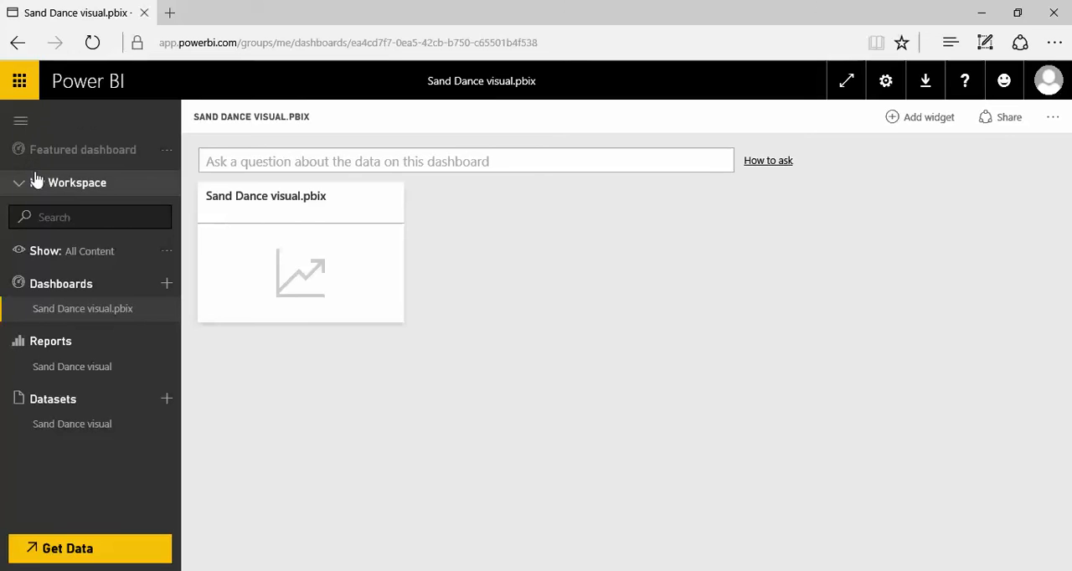
click(74, 367)
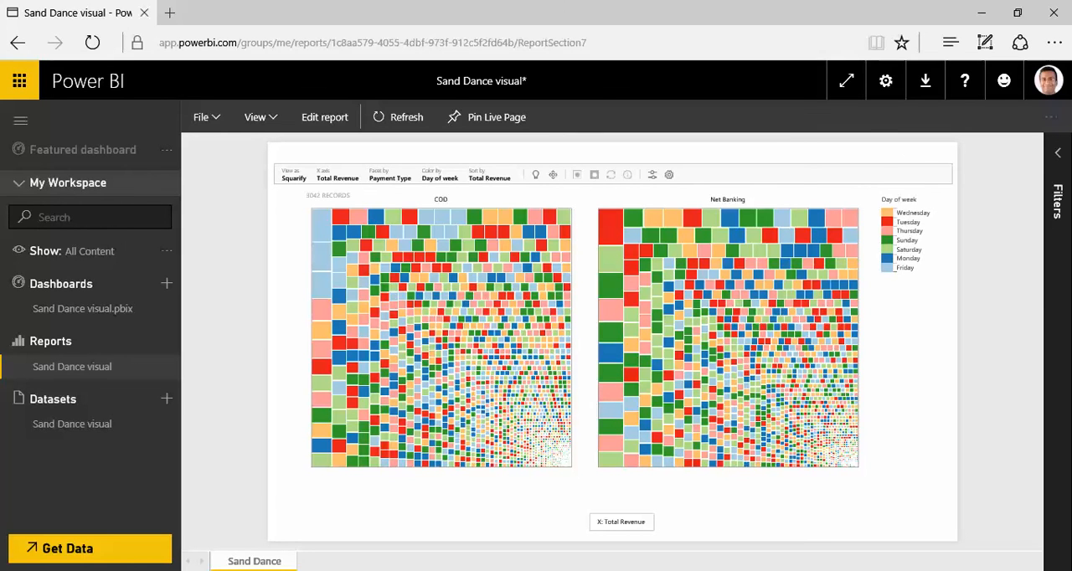
mouse_move(209, 570)
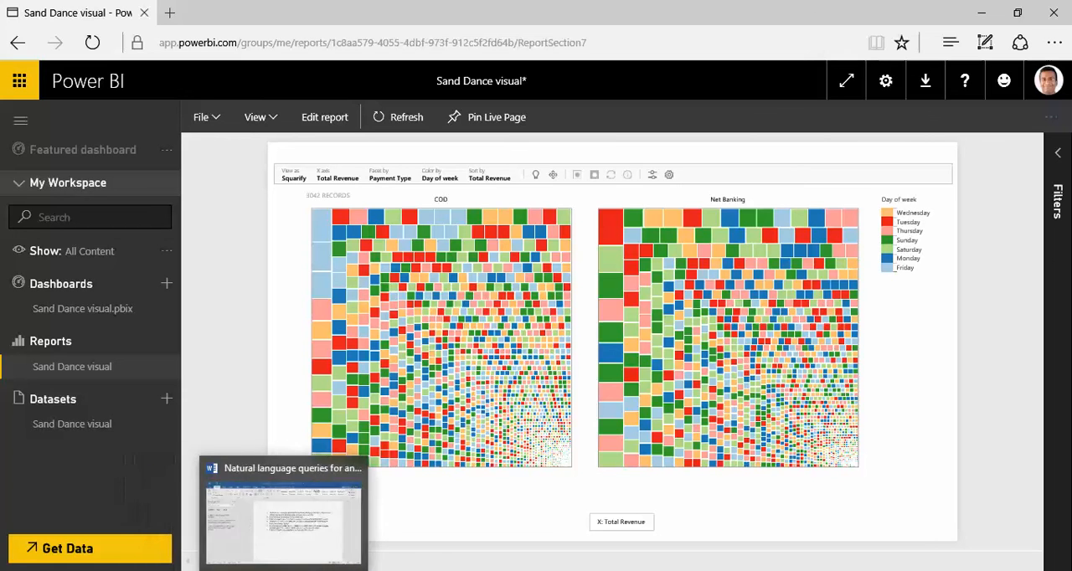
mouse_move(251, 570)
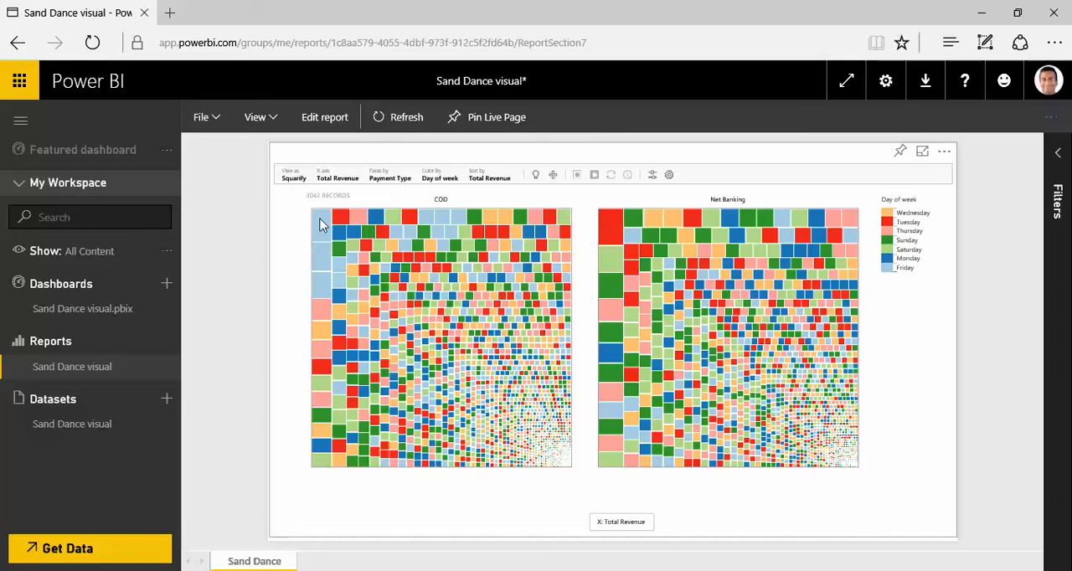
Isolate the three largest COD squares in the online report and show them as Stacks.
drag(319, 219, 316, 285)
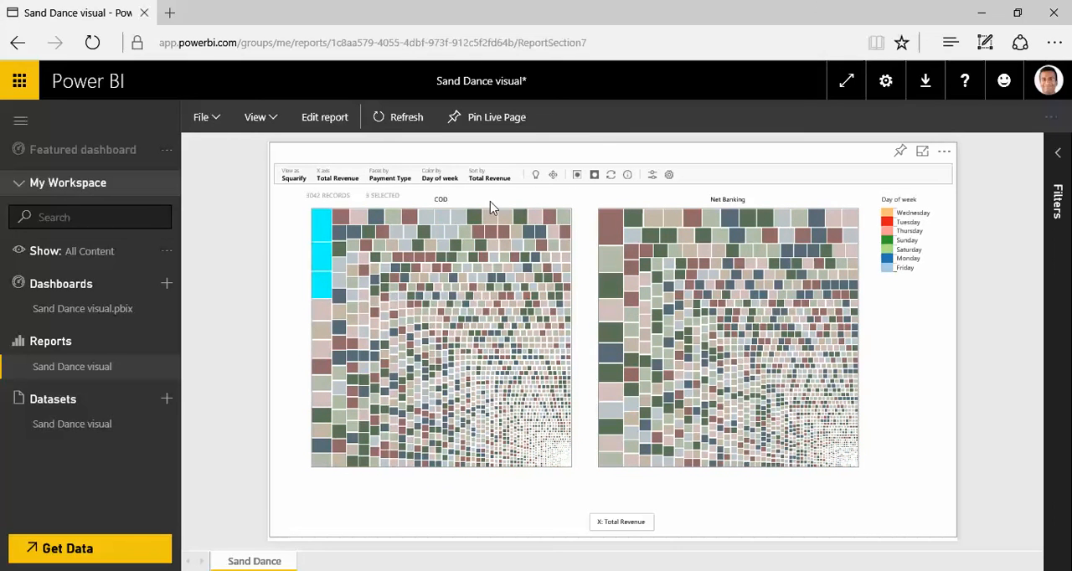
click(581, 178)
click(301, 179)
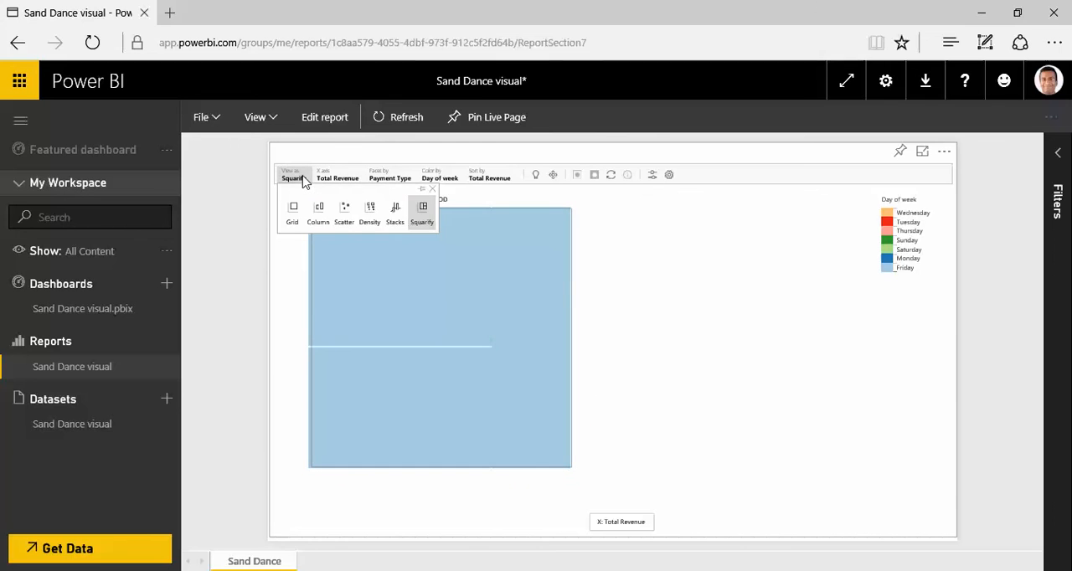
click(395, 216)
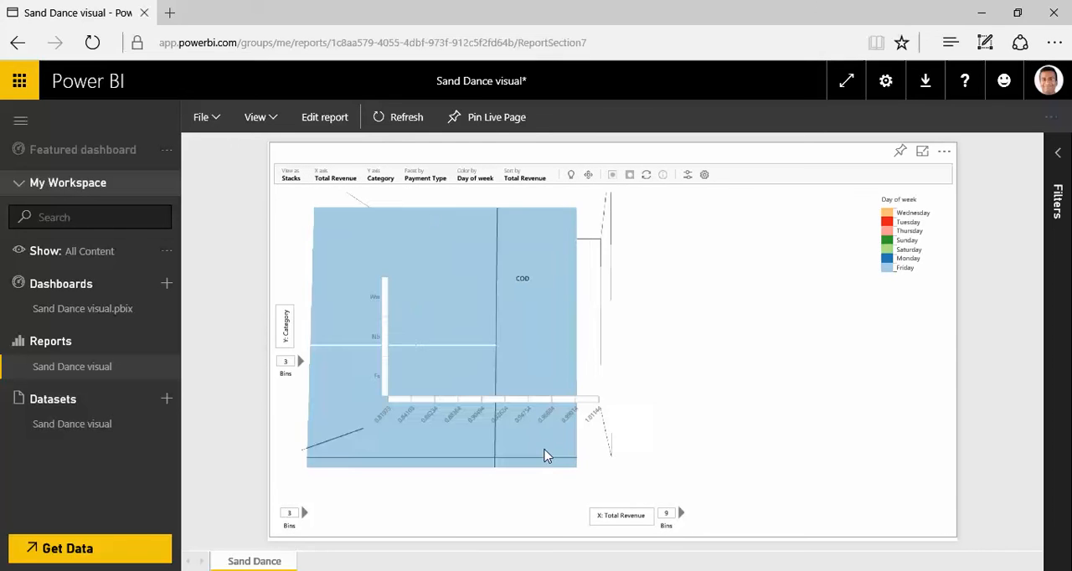
Return the online visual to Squarify and reset its filter to show all records.
click(291, 179)
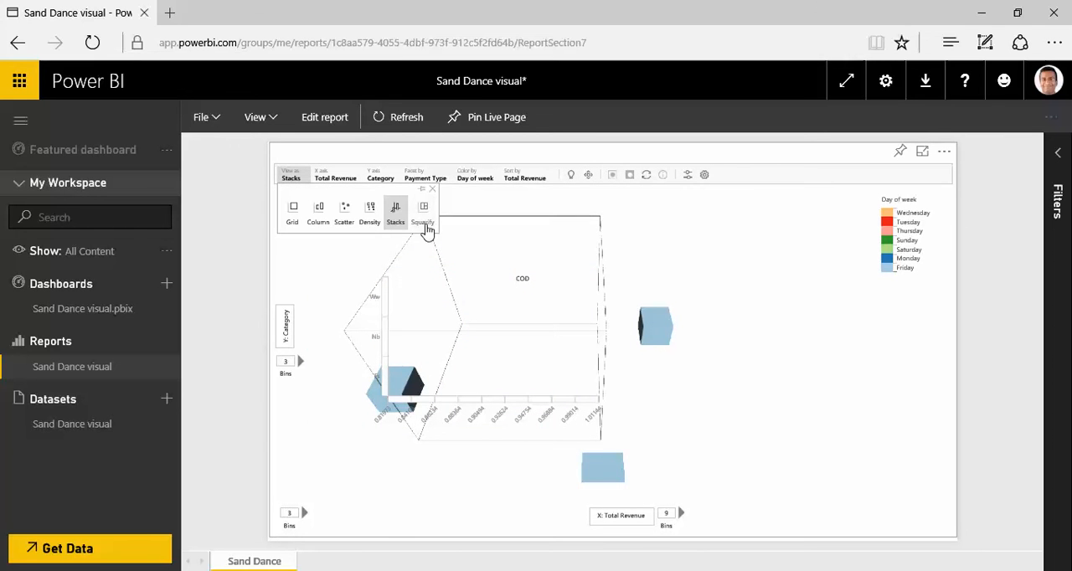
click(422, 216)
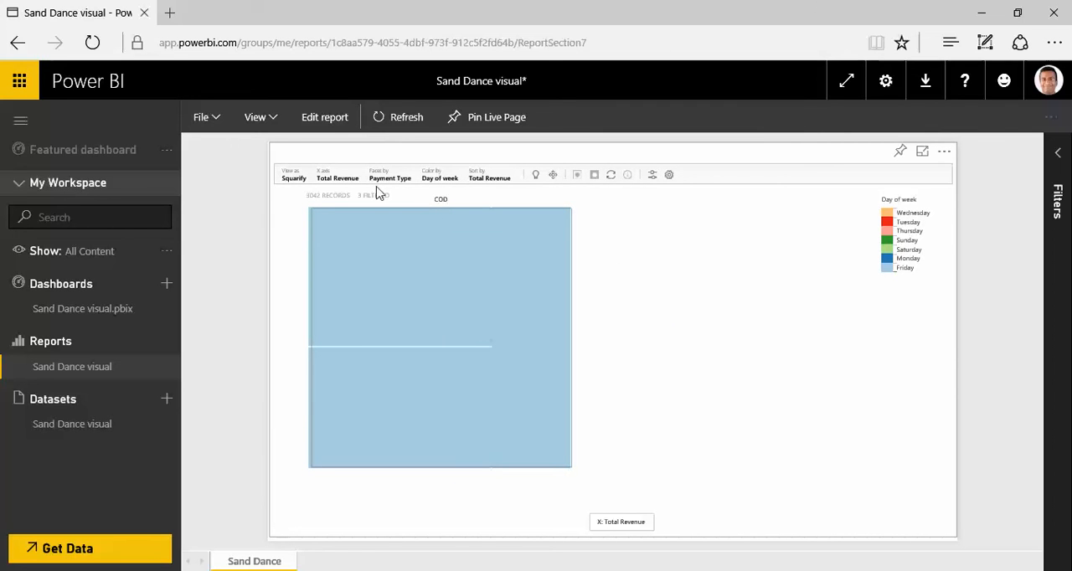
click(612, 177)
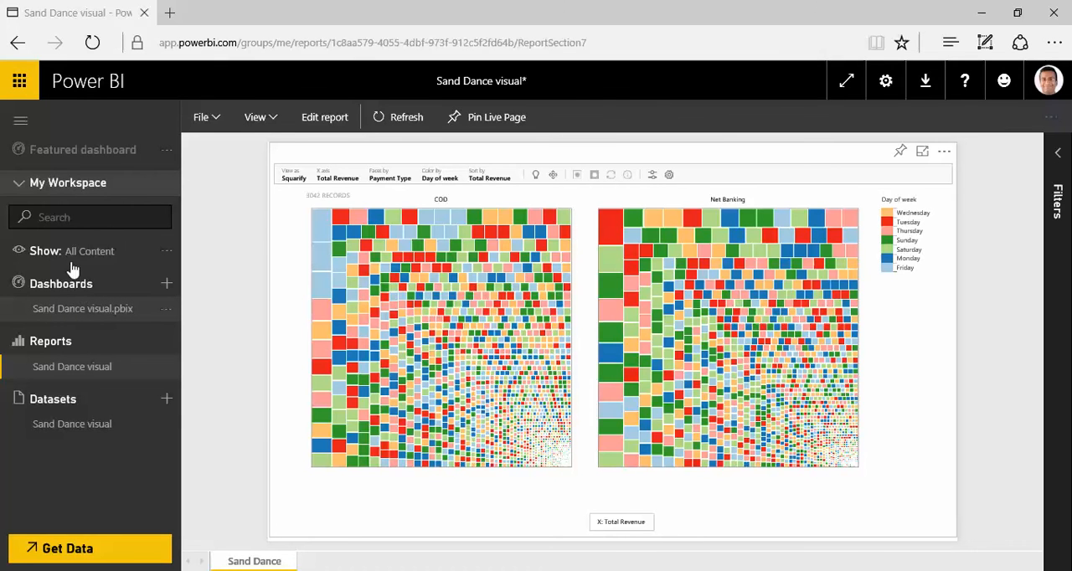
Open the Sand Dance visual.pbix dashboard and copy the query "Show total revenue by category as a column chart" from the Word document.
click(72, 309)
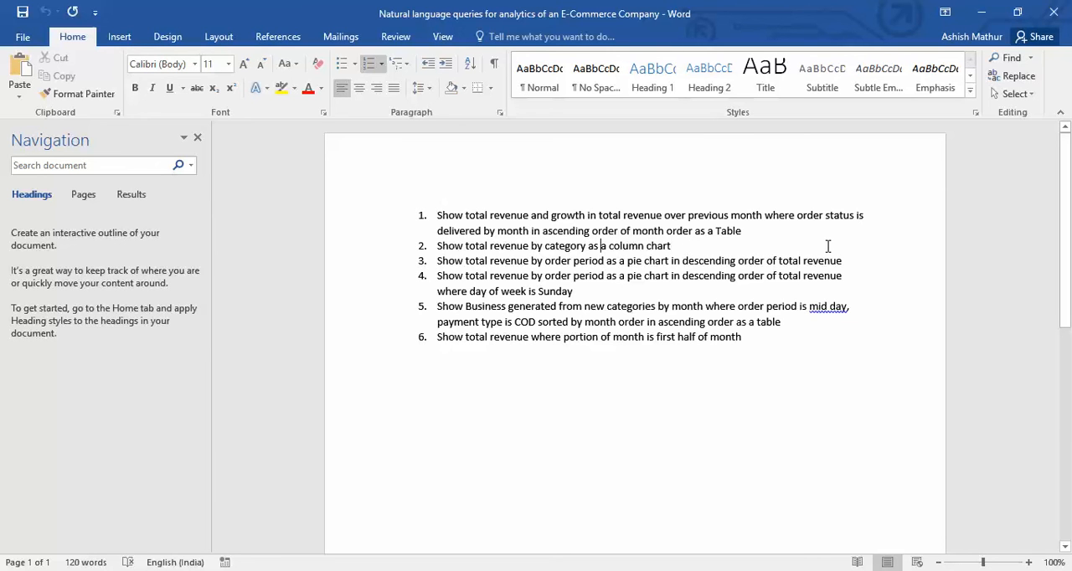
key(ctrl+shift+Right)
key(ctrl+shift+Right)
key(ctrl+shift+Right)
key(ctrl+shift+Right)
key(ctrl+shift+Right)
key(ctrl+shift+Right)
key(ctrl+shift+Right)
key(ctrl+shift+Right)
key(ctrl+shift+Right)
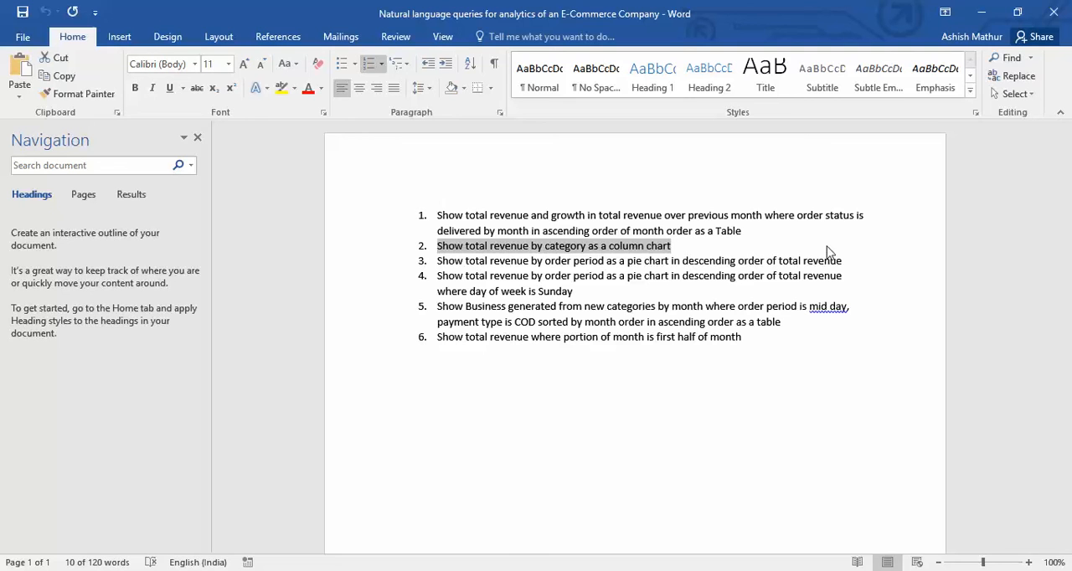
key(alt+Tab)
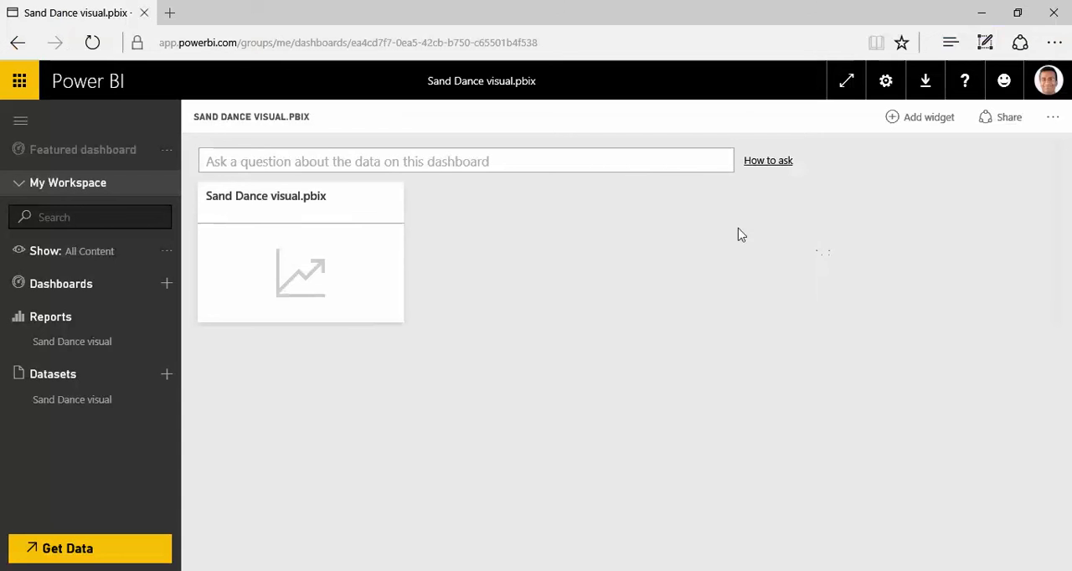
Ask the dashboard "Show total revenue by category as a column chart", removing the list number from the pasted question.
click(327, 156)
text(2.	Show total revenue by category as a column chart)
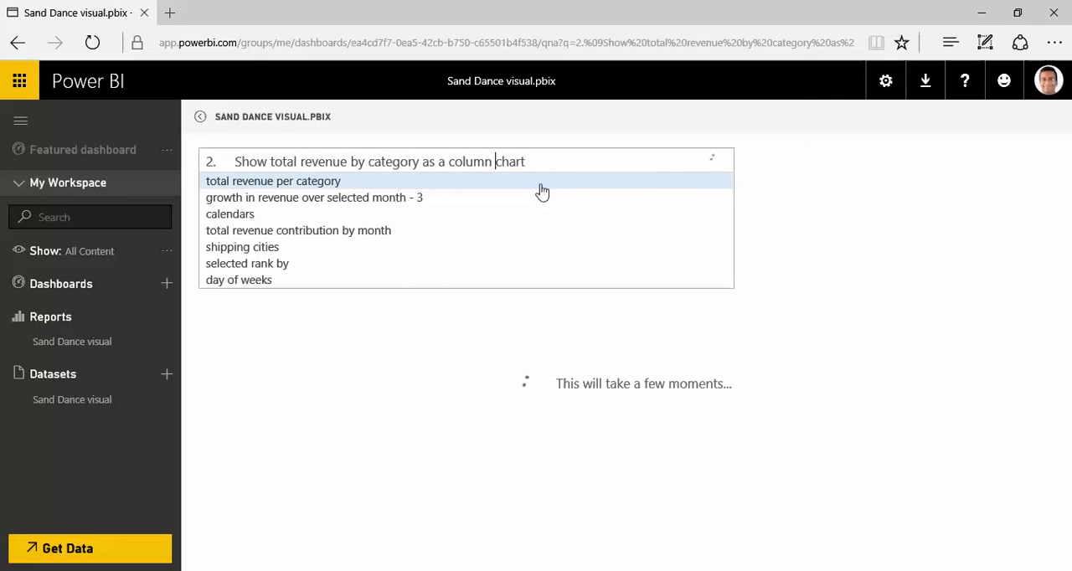
key(ctrl+Left)
key(ctrl+Left)
key(ctrl+Left)
key(ctrl+Left)
key(ctrl+Left)
key(ctrl+Left)
key(ctrl+Left)
key(ctrl+Left)
key(ctrl+Left)
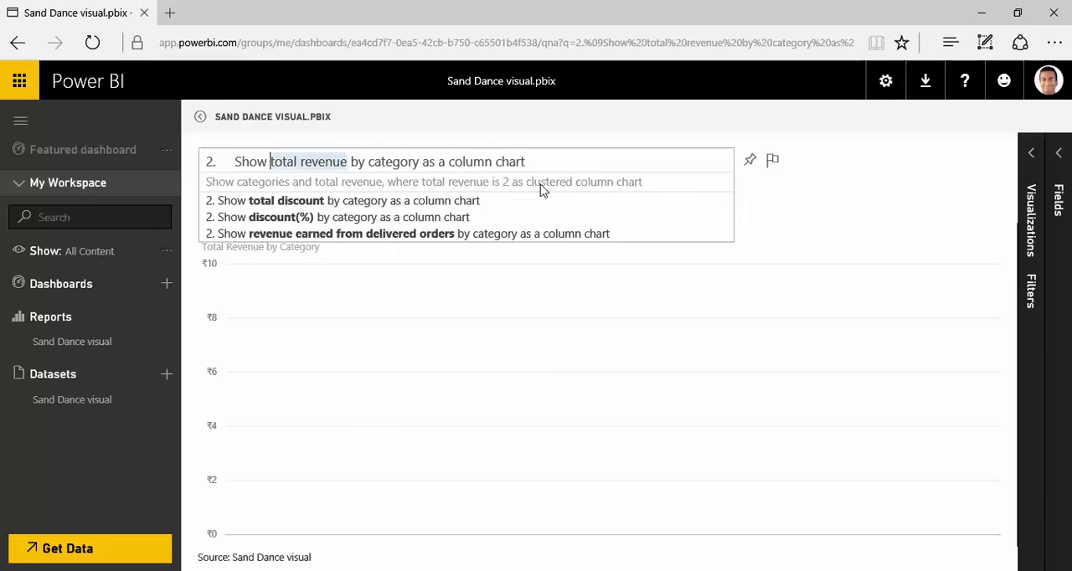
key(ctrl+Right)
key(shift+Home)
key(BackSpace)
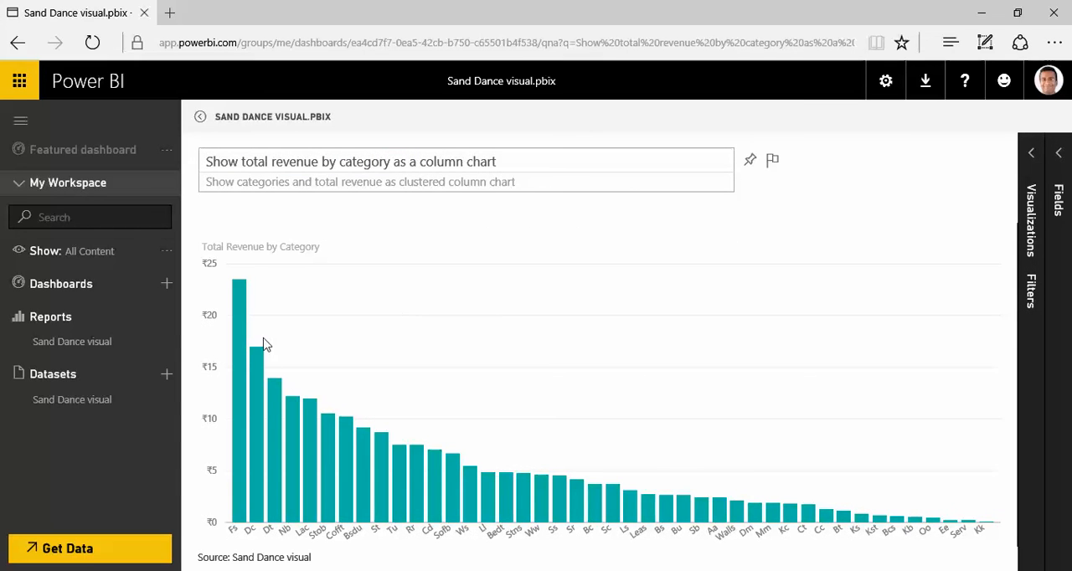
Compare the Fs and Dc revenue columns with the category chart on the Overview sheet of the Excel workbook.
mouse_move(238, 326)
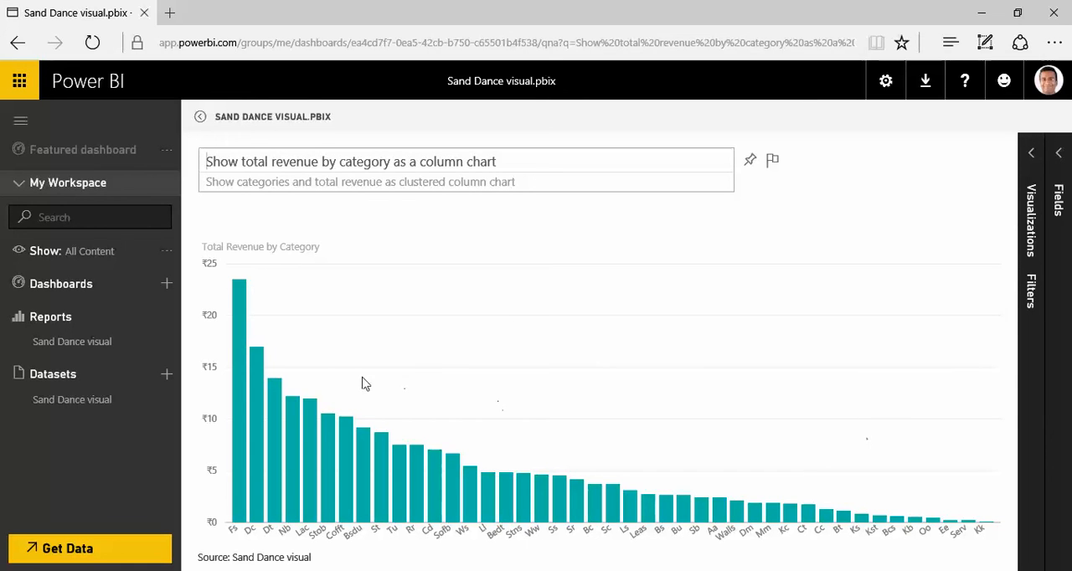
mouse_move(260, 514)
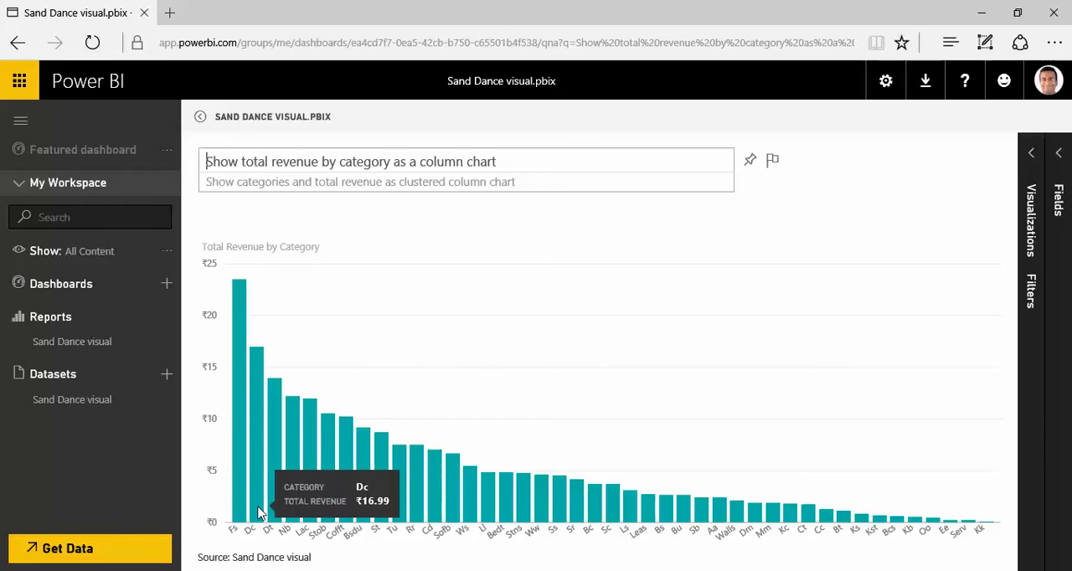
mouse_move(237, 484)
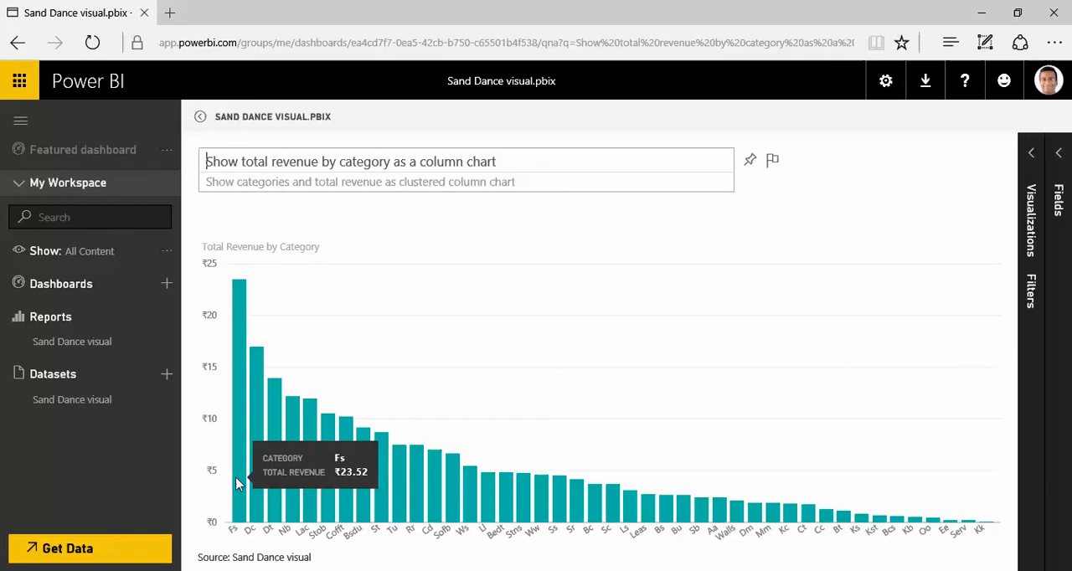
key(alt+Tab)
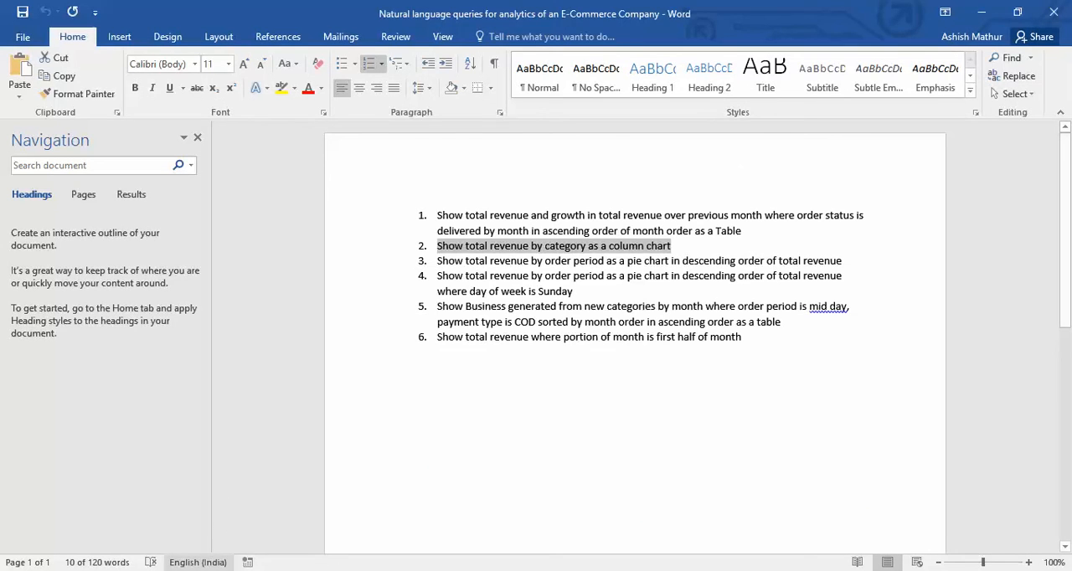
click(228, 570)
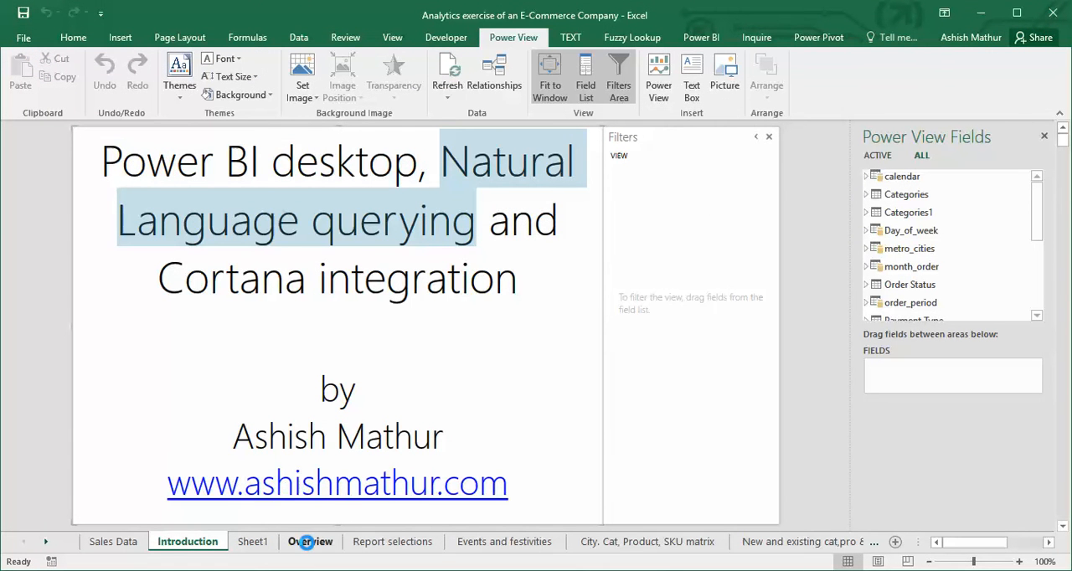
click(303, 541)
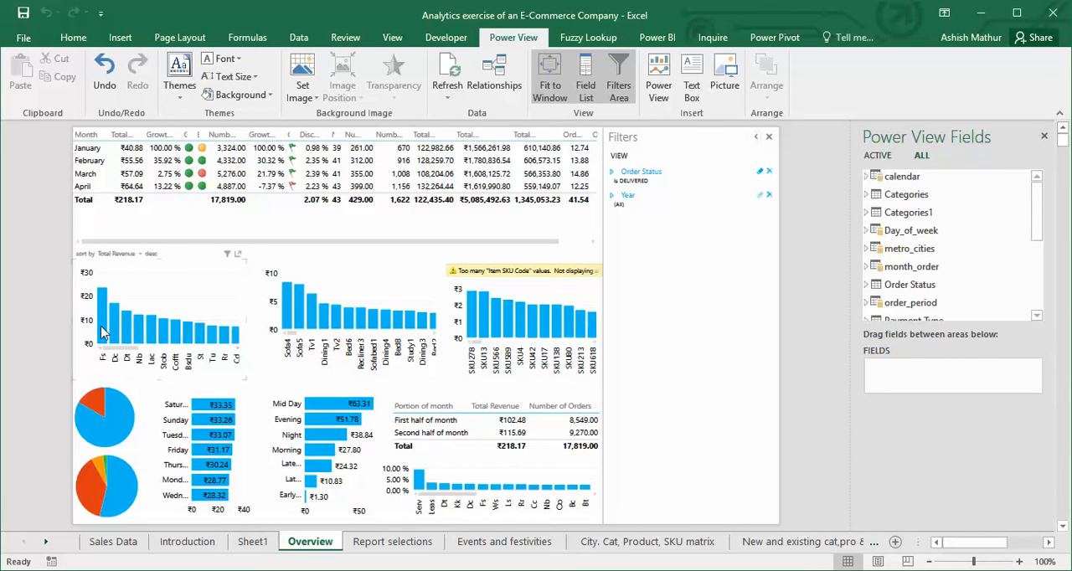
mouse_move(101, 329)
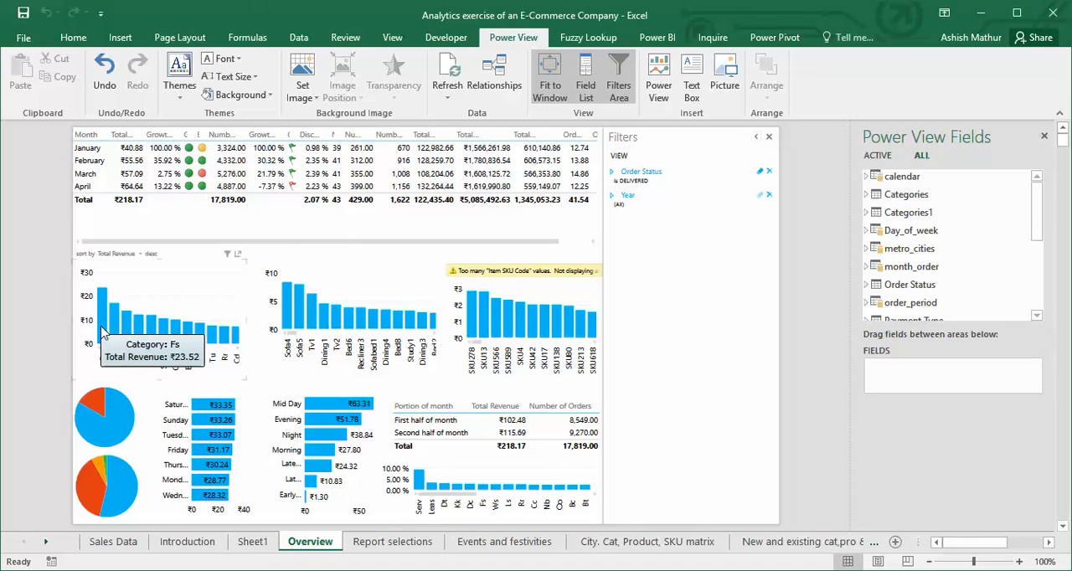
key(alt+Tab)
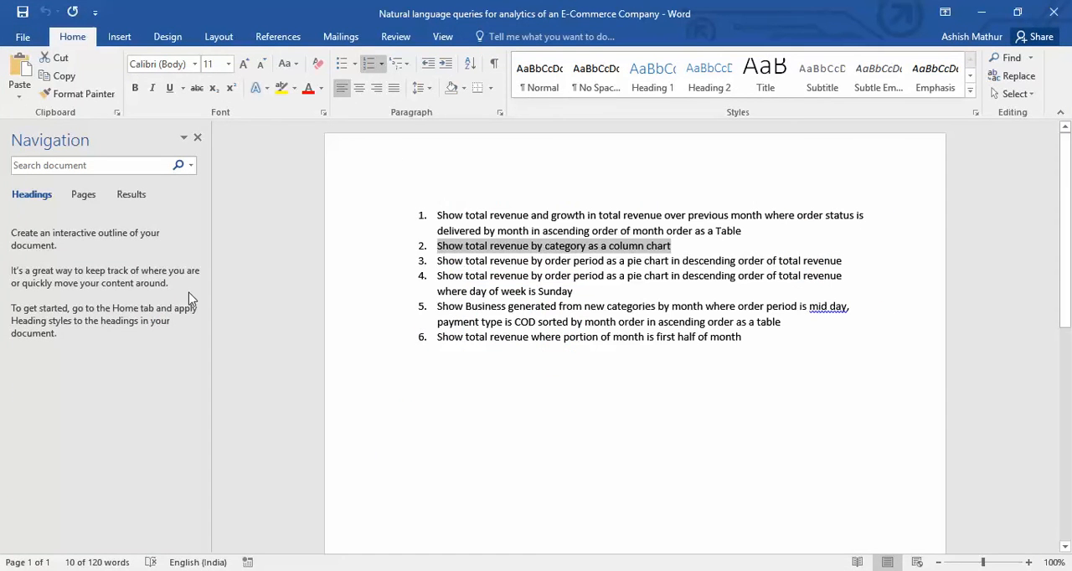
Back in Power BI, review the alternative terms suggested for "total revenue" and "category" in the question.
key(alt+Tab)
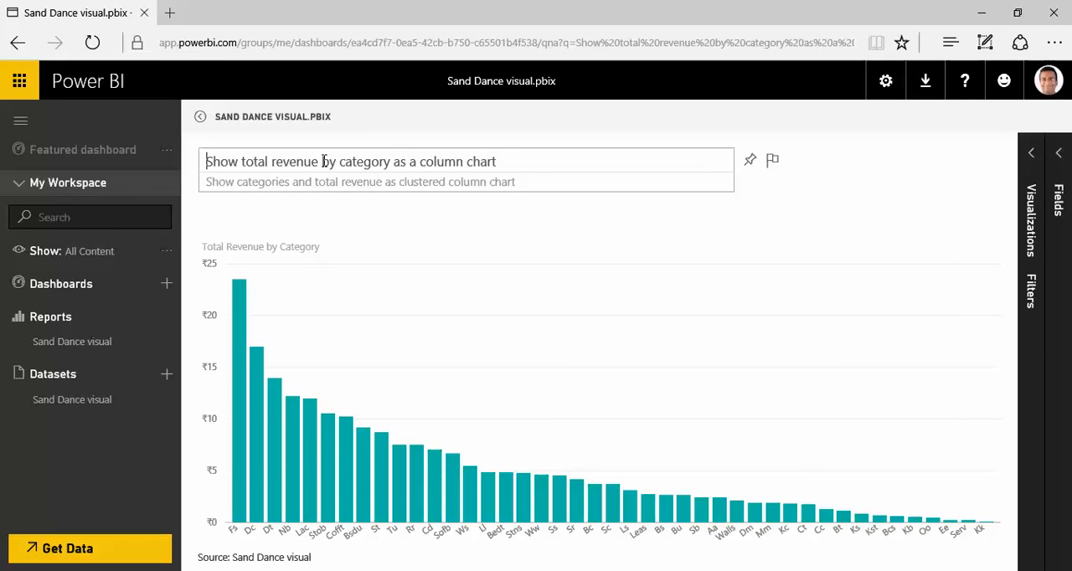
click(261, 162)
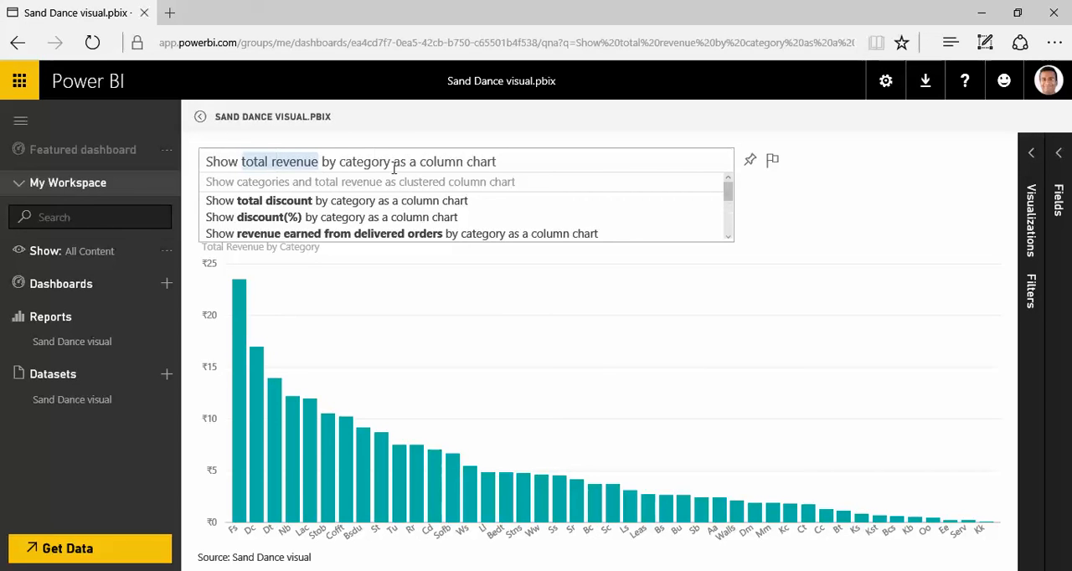
mouse_move(374, 159)
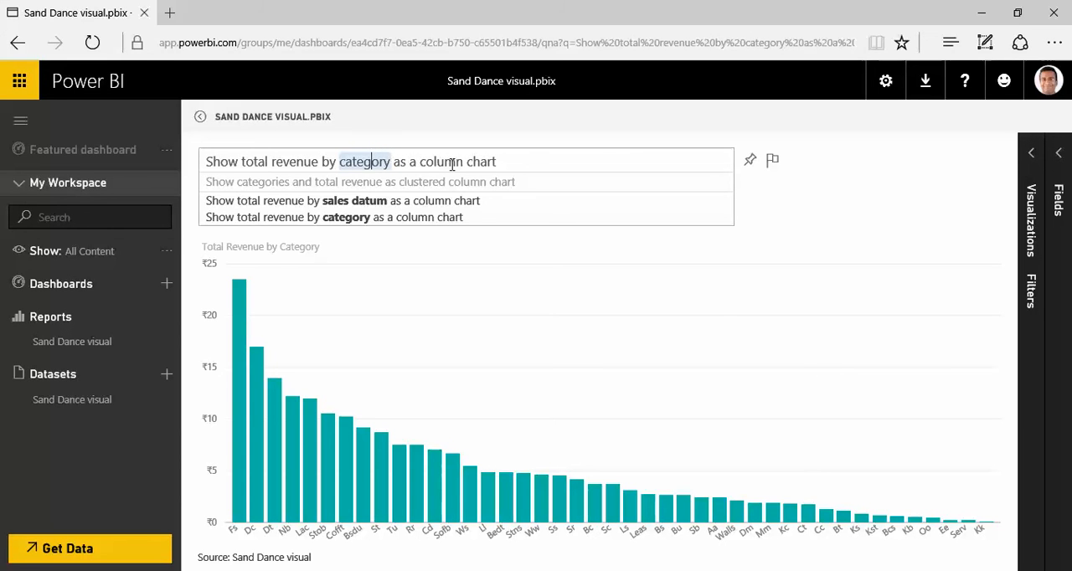
In the Word document, copy the query "Show total revenue by order period as a pie chart in descending order of total revenue".
key(alt+Tab)
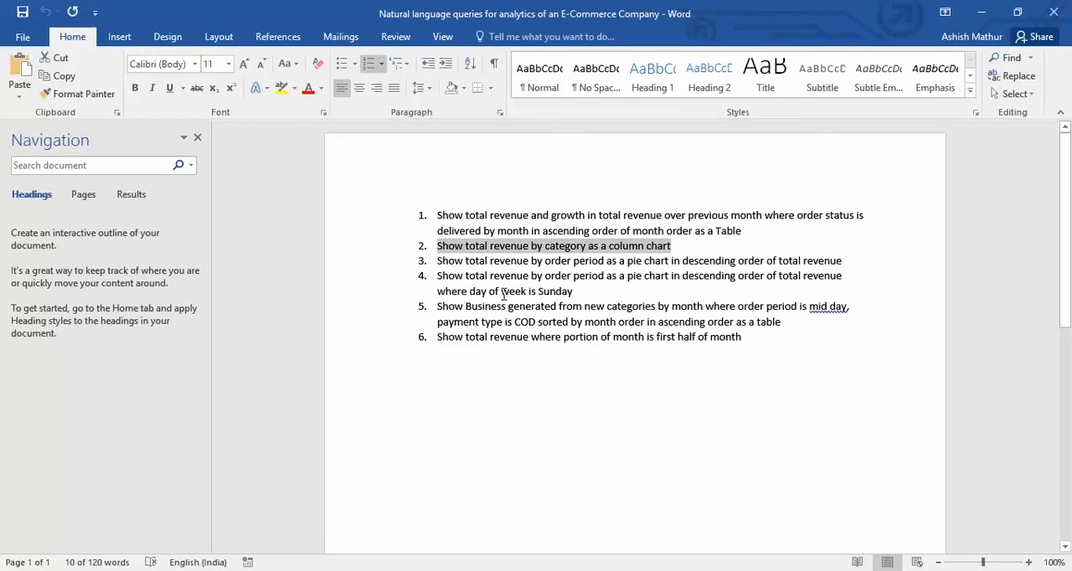
click(595, 293)
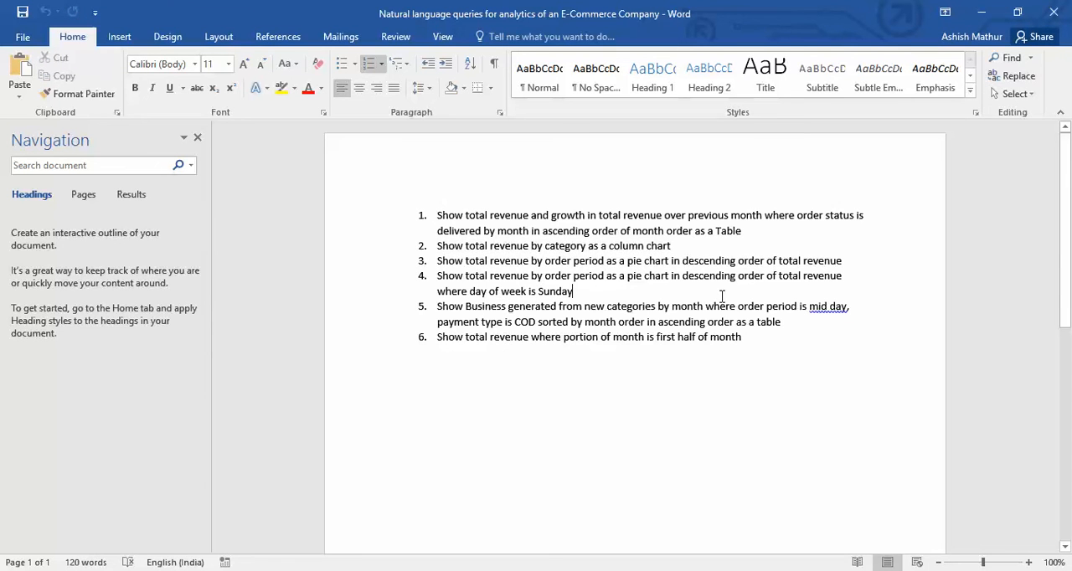
triple_click(721, 297)
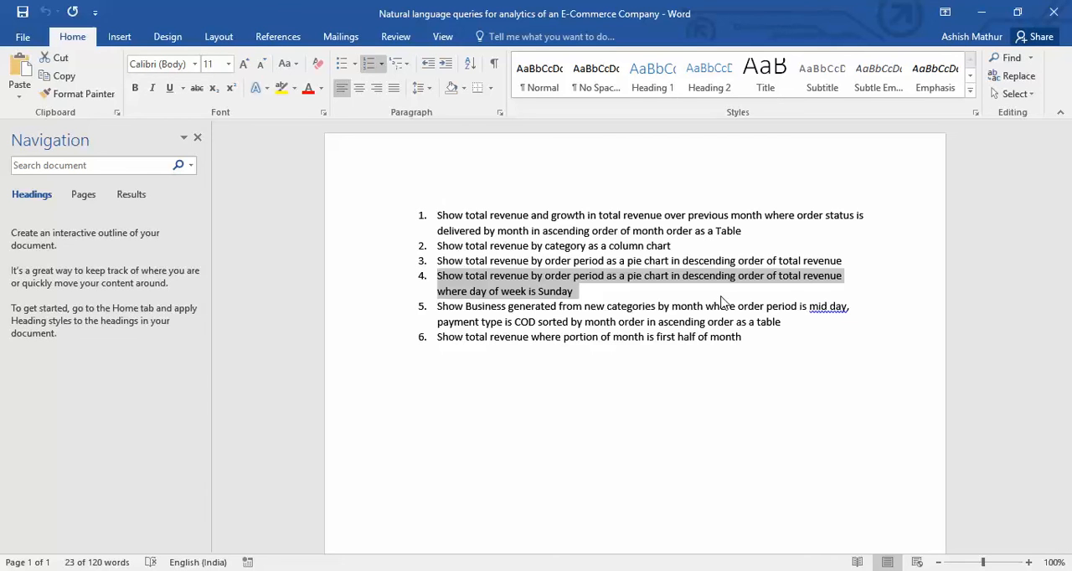
key(Up)
key(Up)
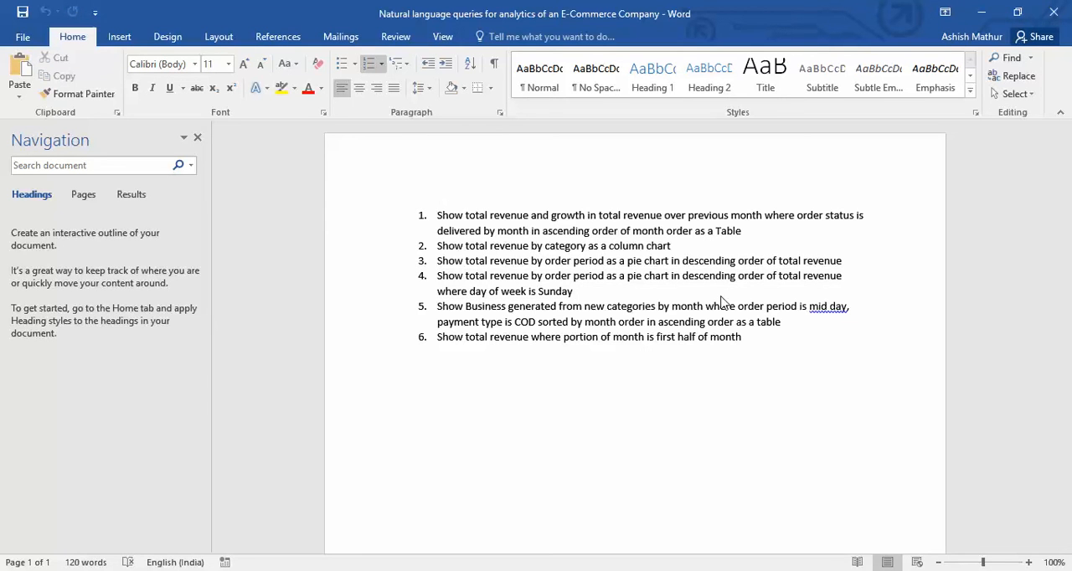
key(ctrl+shift+Right)
key(ctrl+shift+Right)
key(ctrl+shift+Right)
key(ctrl+shift+Right)
key(ctrl+shift+Right)
key(ctrl+shift+Right)
key(ctrl+shift+Right)
key(ctrl+shift+Right)
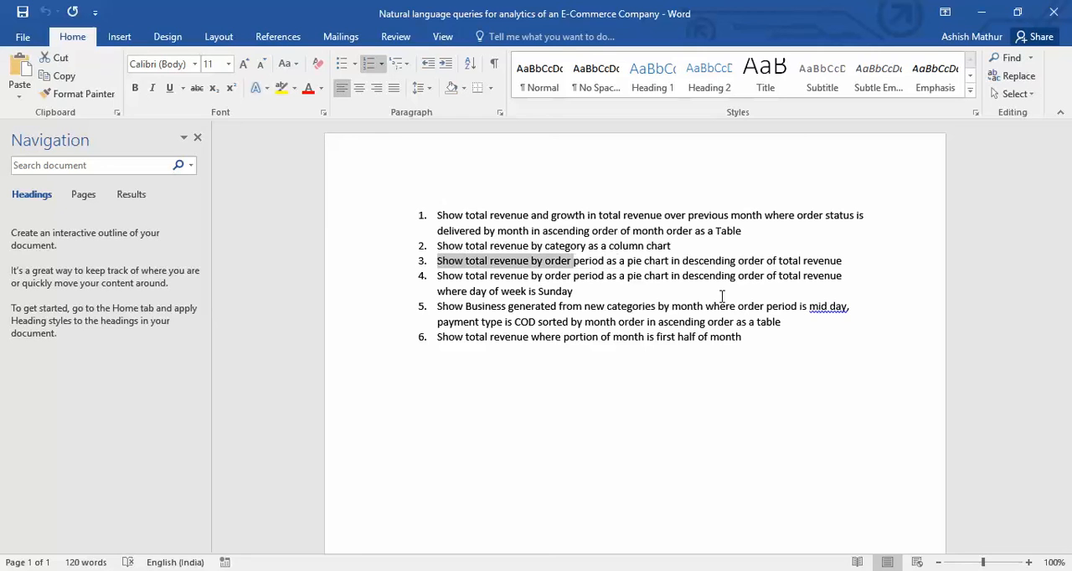
key(ctrl+shift+Right)
key(ctrl+shift+Right)
key(ctrl+shift+Right)
key(ctrl+shift+Right)
key(ctrl+shift+Right)
key(ctrl+shift+Right)
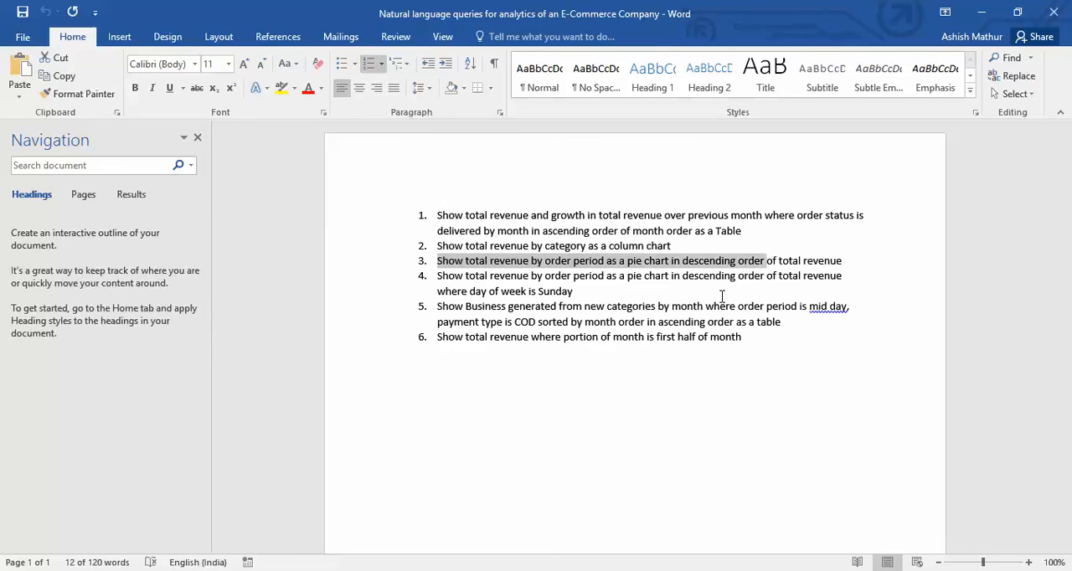
key(ctrl+shift+Right)
key(ctrl+shift+Right)
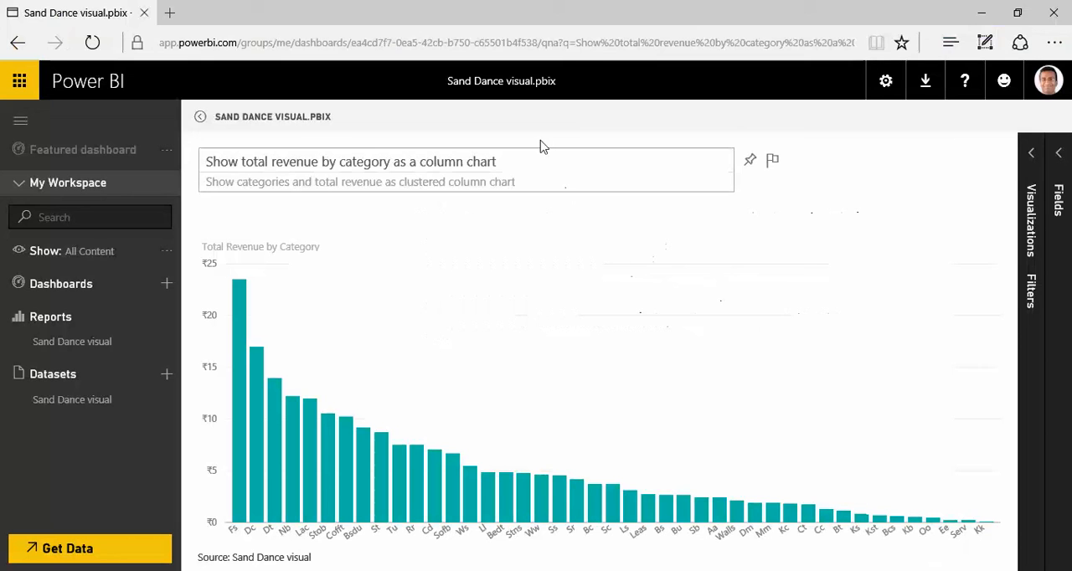
Replace the dashboard question in Power BI with the copied order period pie chart query and remove its list number.
drag(540, 160, 227, 161)
text(3.	Show total revenue by order period as a pie chart in descending order of total revenue)
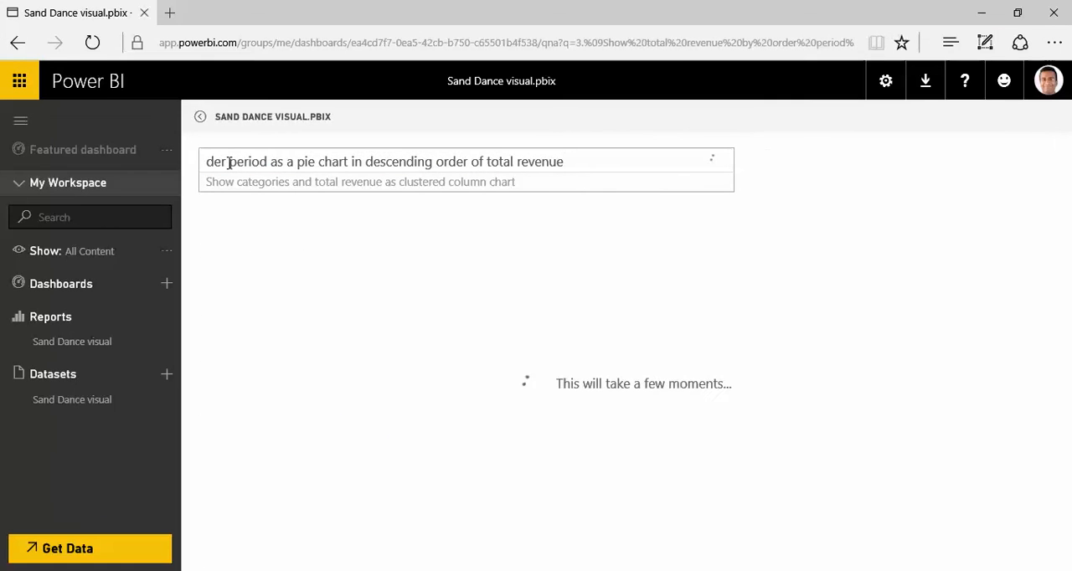
key(Home)
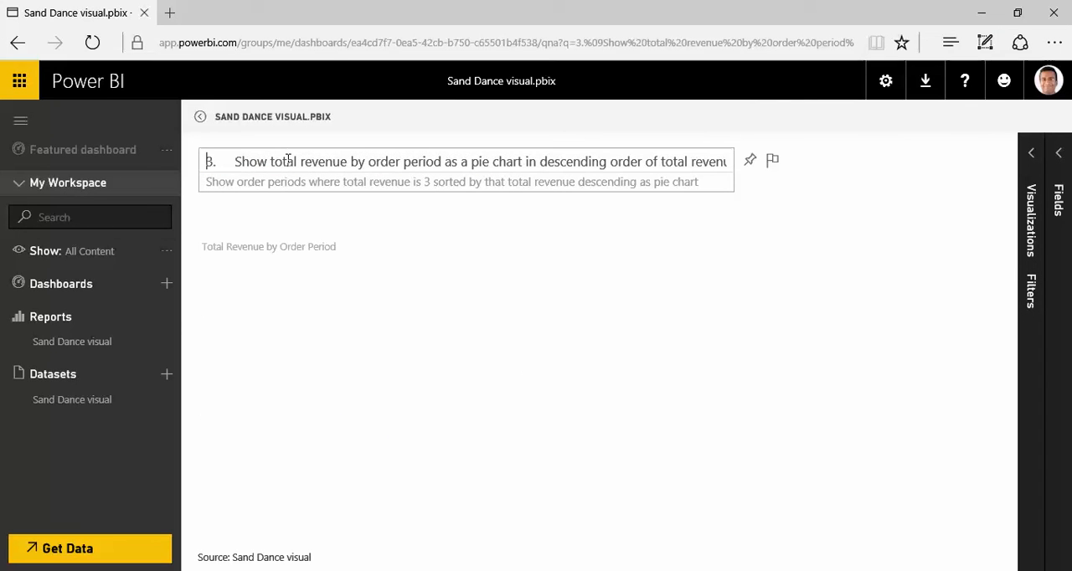
key(shift+Right)
key(shift+Right)
key(shift+Right)
key(BackSpace)
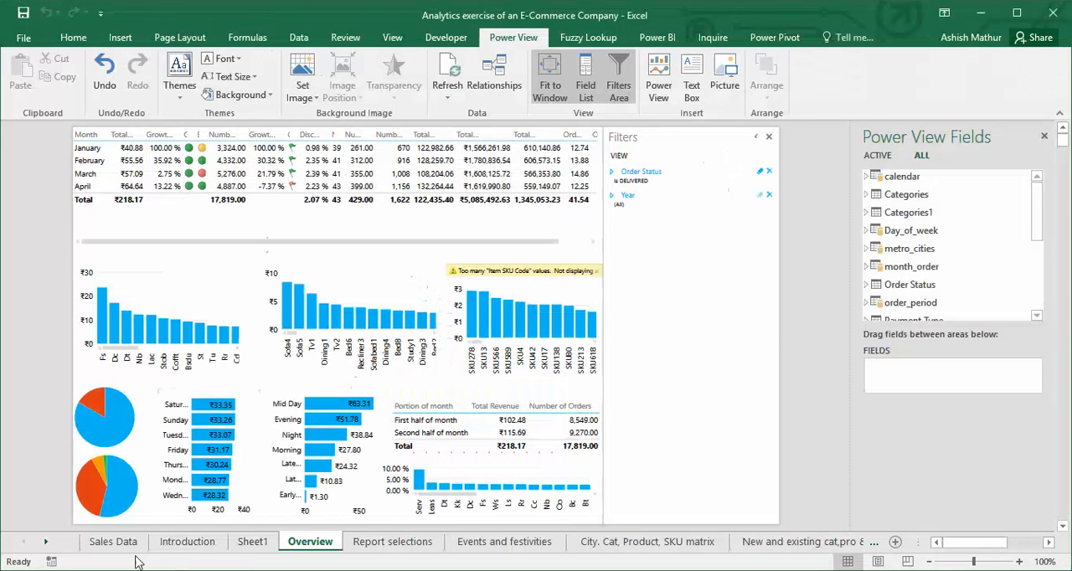
Show the Introduction sheet in the Excel workbook and close the Power BI browser window.
click(187, 542)
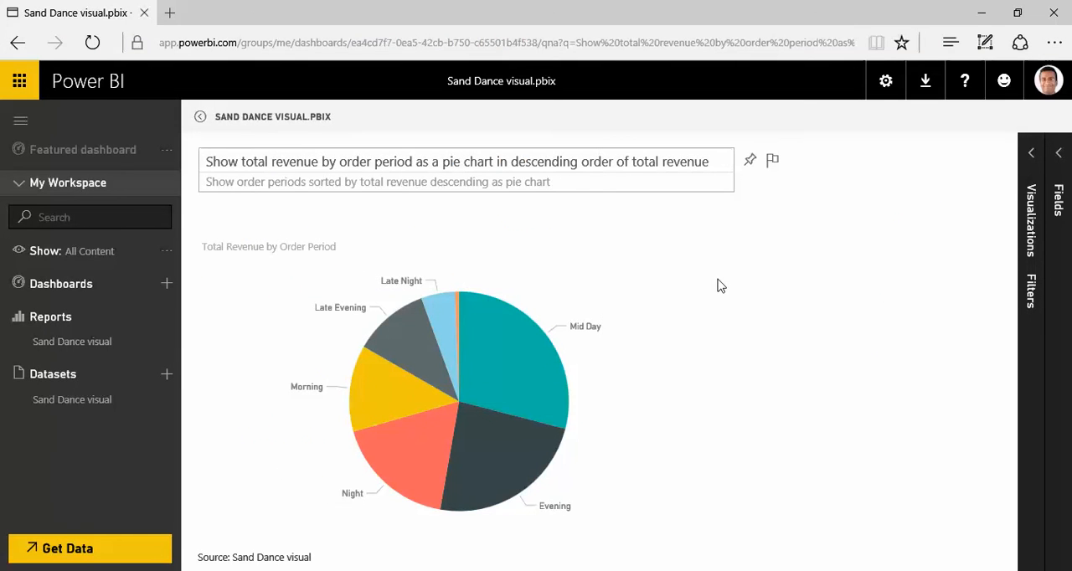
click(1053, 12)
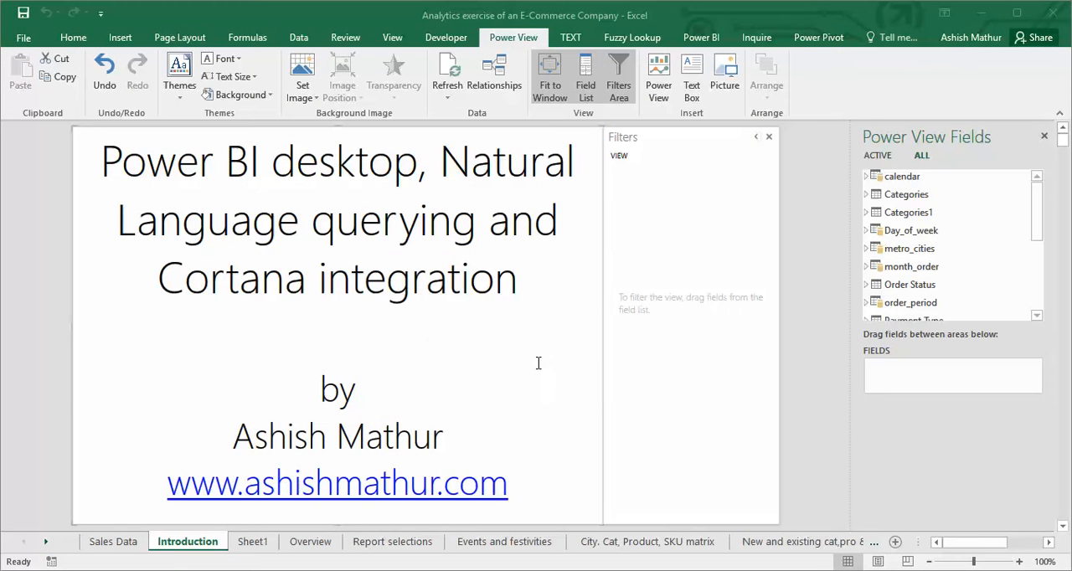
Close the "Analytics exercise of an E-Commerce Company" workbook and exit Excel.
click(25, 40)
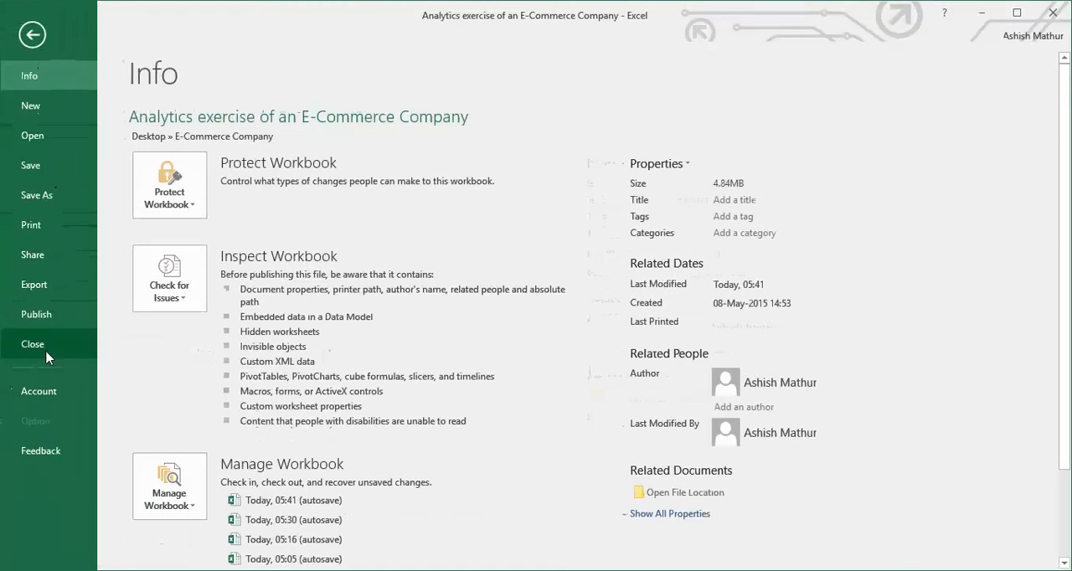
click(31, 353)
click(533, 329)
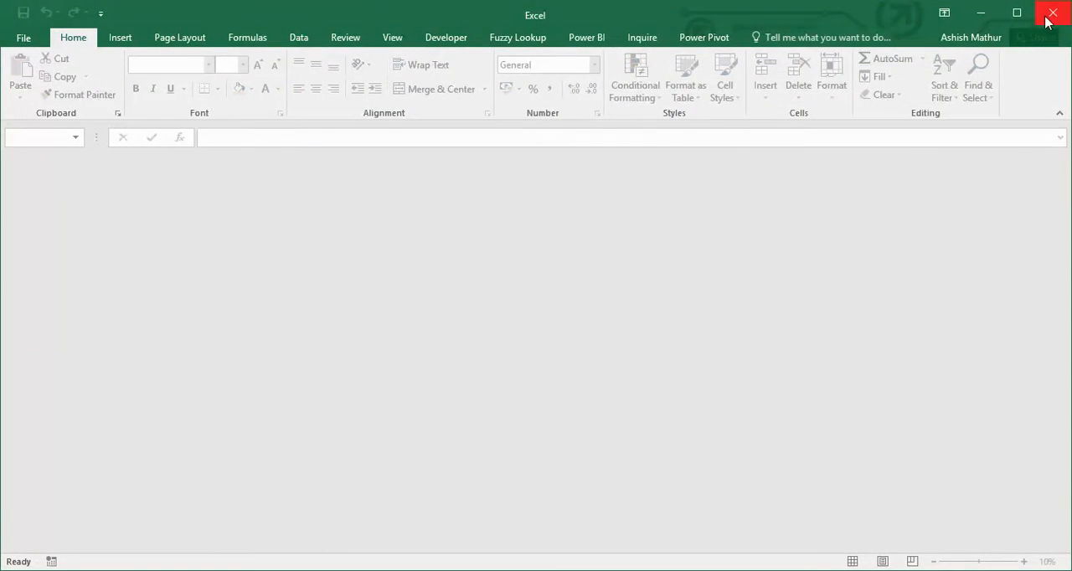
click(1051, 17)
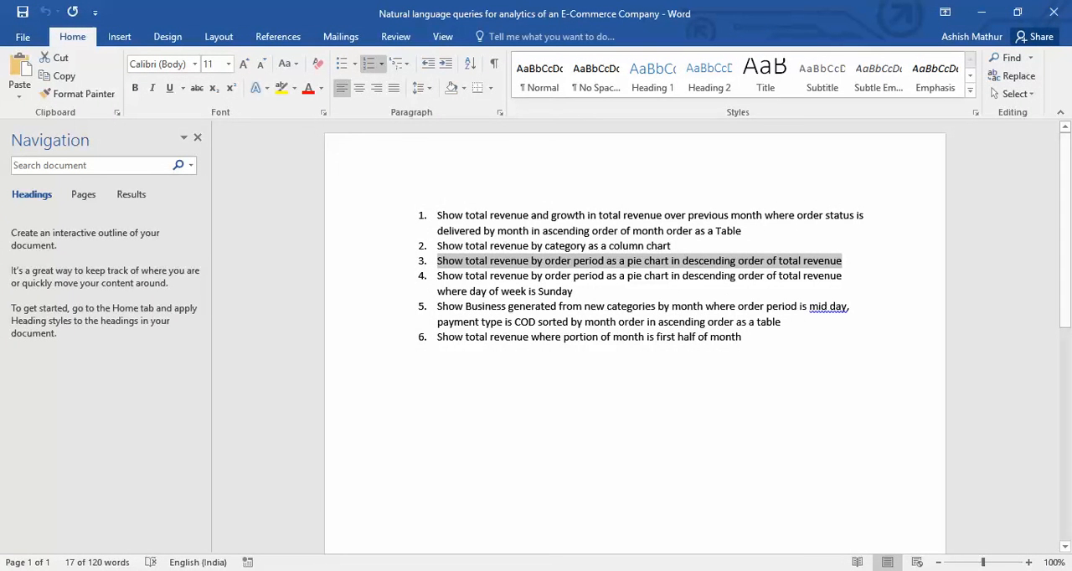
Place the cursor after the sixth query in Word and open Cortana to view its ask box.
mouse_move(287, 570)
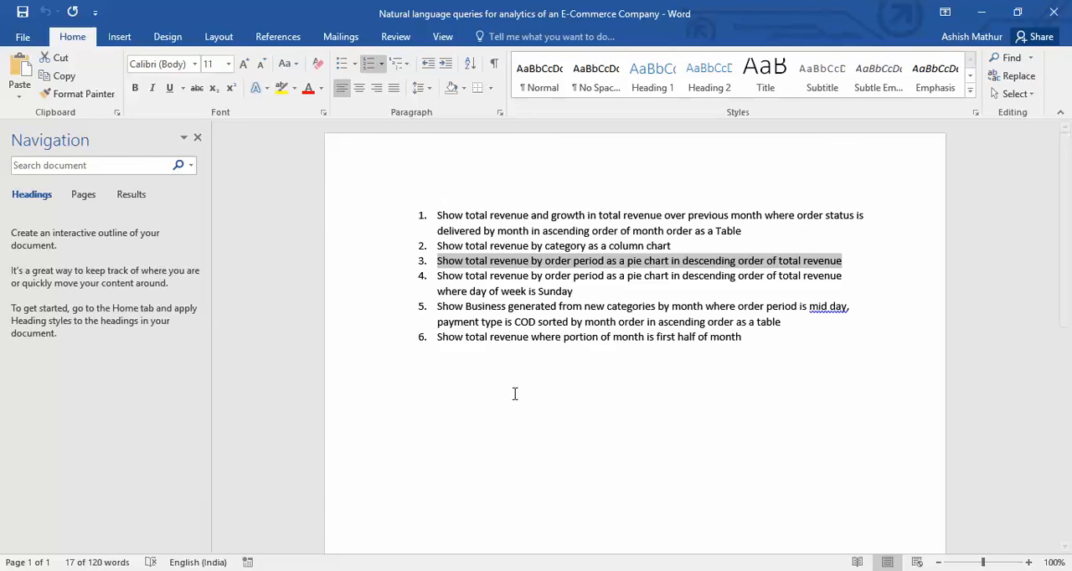
click(767, 339)
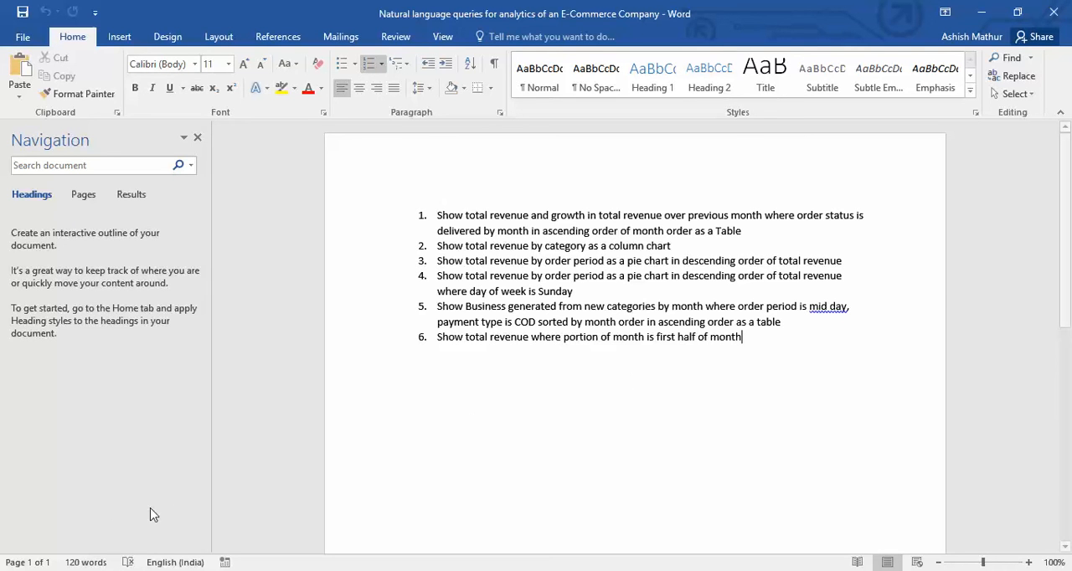
click(57, 570)
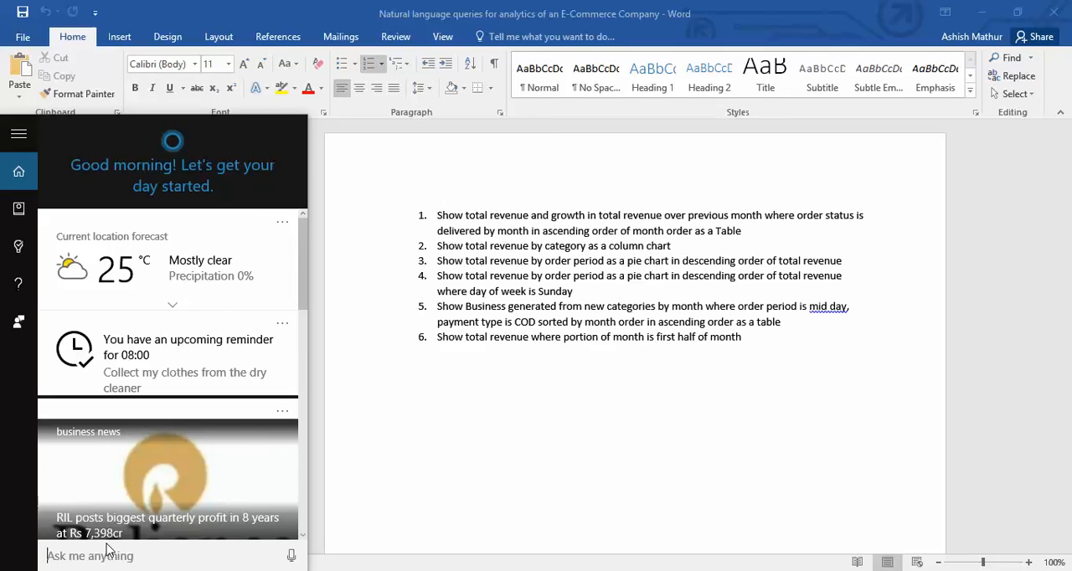
Select and copy the second query, "Show total revenue by category as a column chart", in the Word document.
click(689, 243)
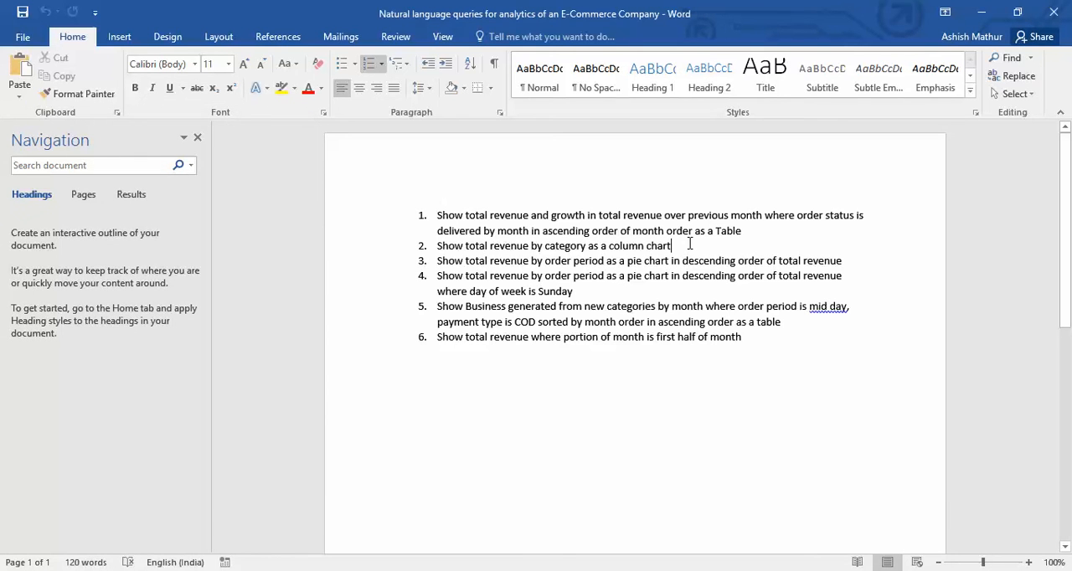
key(ctrl+shift+Left)
key(ctrl+shift+Left)
key(ctrl+shift+Left)
key(ctrl+shift+Left)
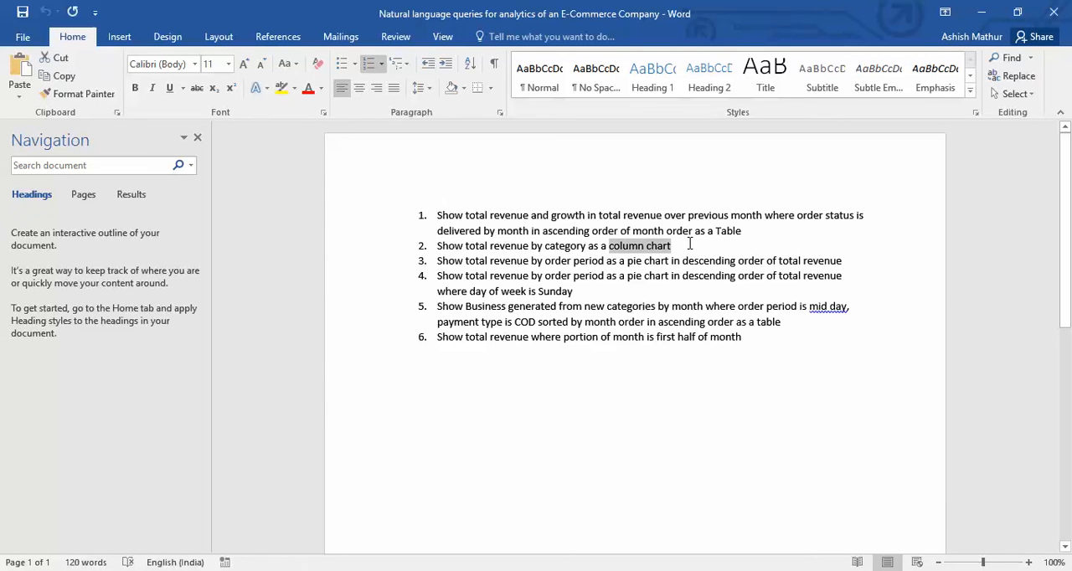
key(ctrl+Left)
key(Home)
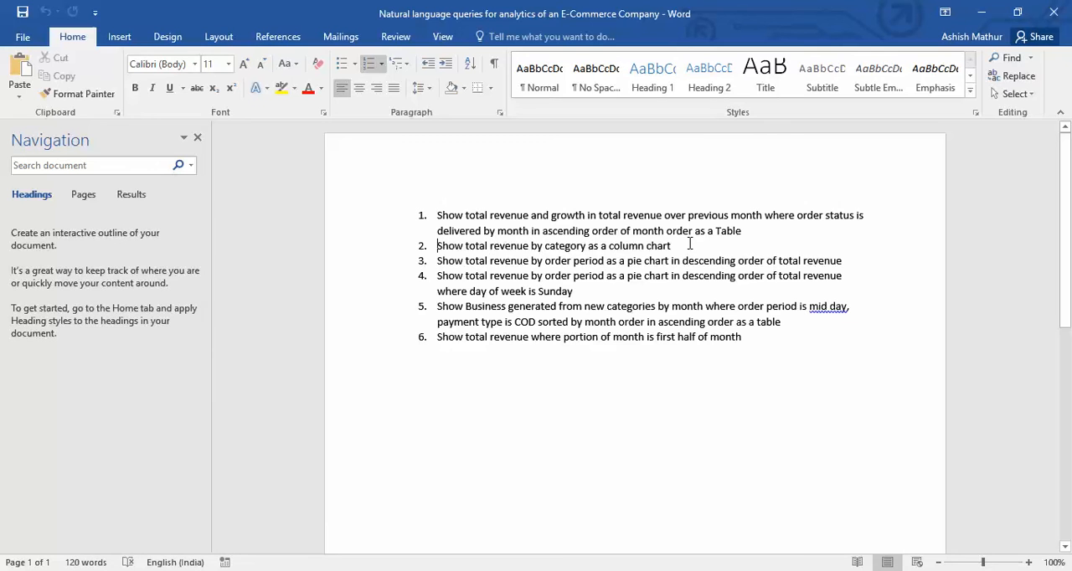
key(ctrl+shift+Right)
key(ctrl+shift+Right)
key(ctrl+shift+Right)
key(ctrl+shift+Right)
key(ctrl+shift+Right)
key(ctrl+shift+Right)
key(ctrl+shift+Right)
key(ctrl+shift+Right)
key(ctrl+shift+Right)
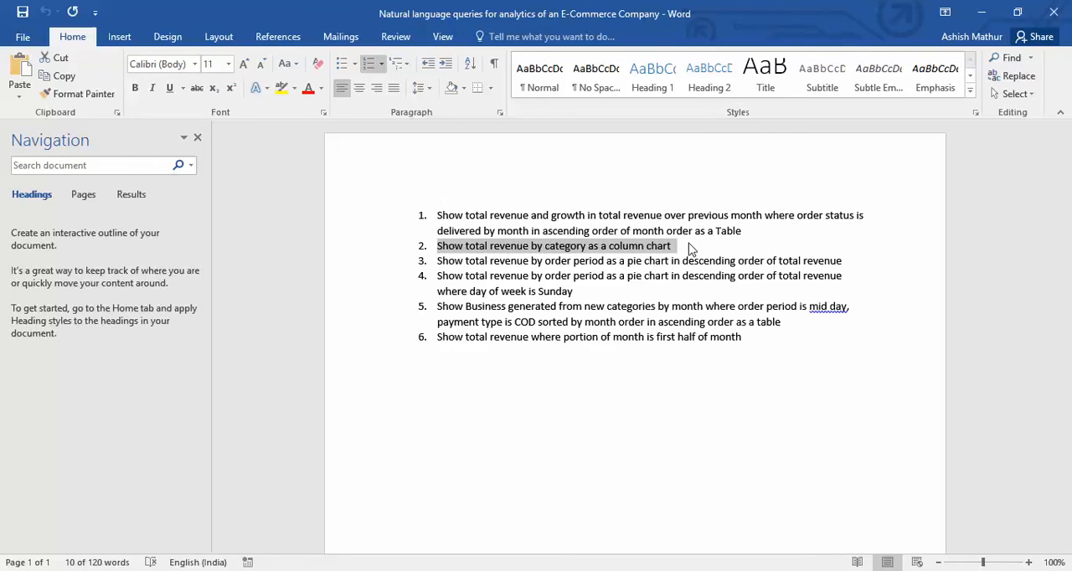
key(shift+Left)
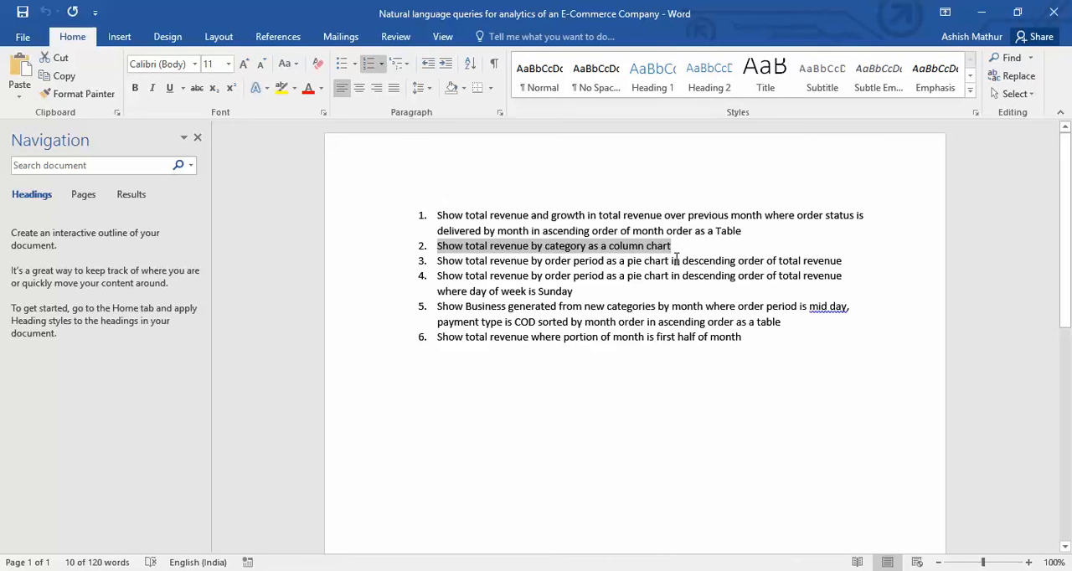
Try to ask Cortana the copied category query without its list number and open the matching Power BI answer.
click(56, 570)
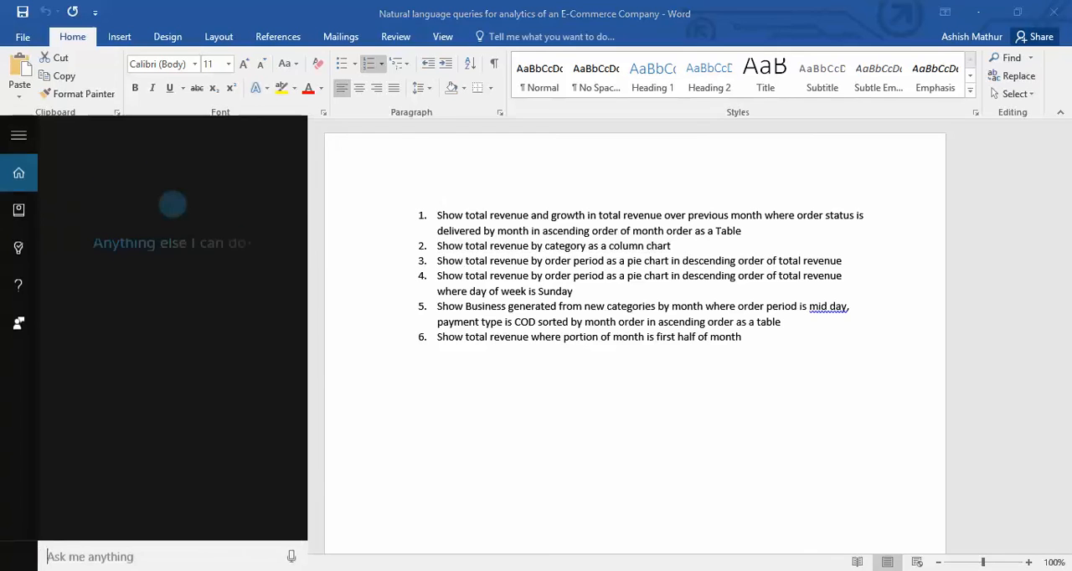
text(2.	Show total revenue by category as a column chart)
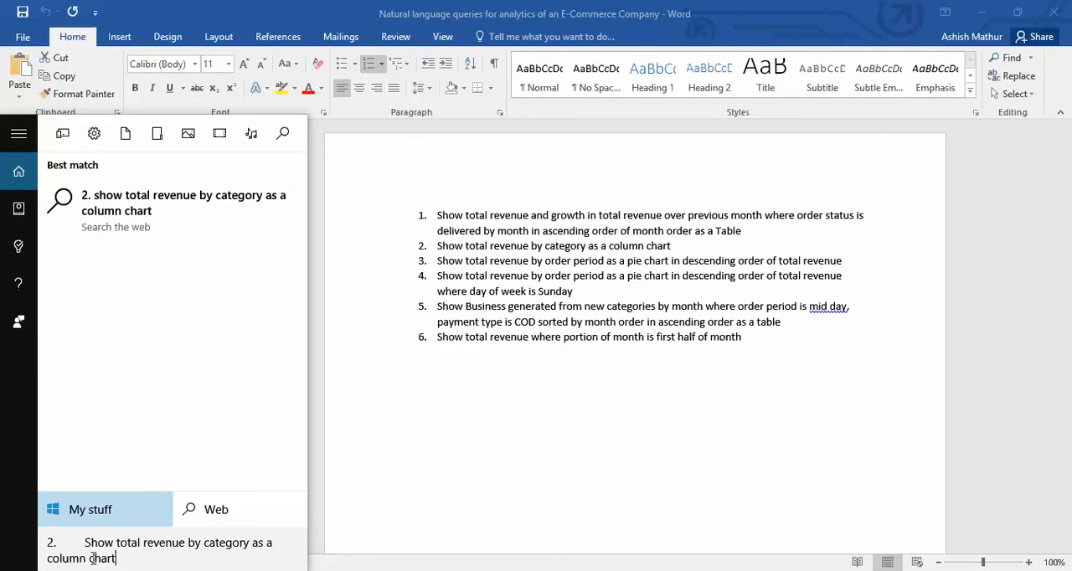
click(85, 546)
key(BackSpace)
key(BackSpace)
key(BackSpace)
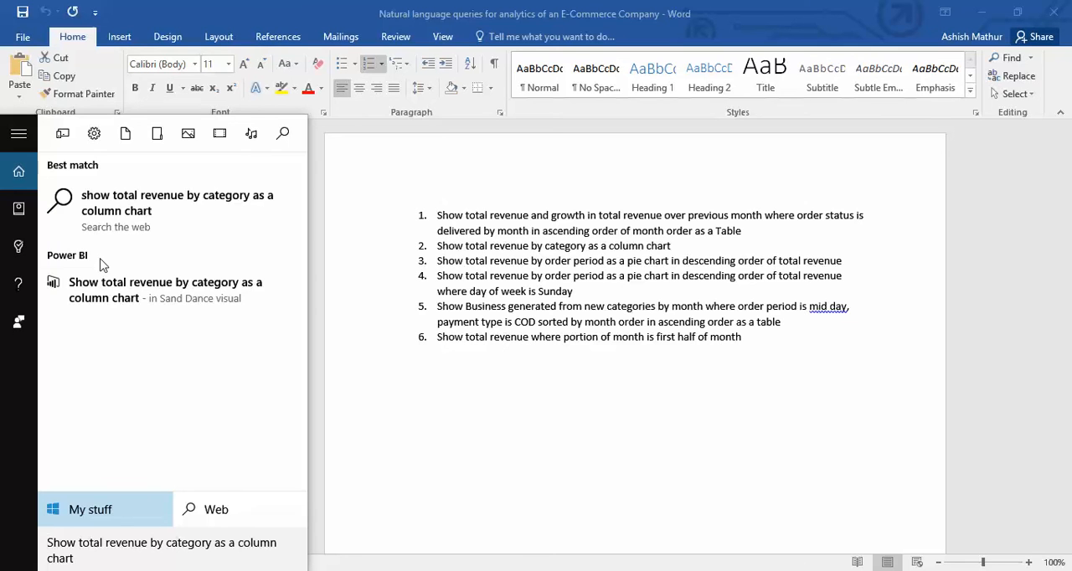
click(184, 305)
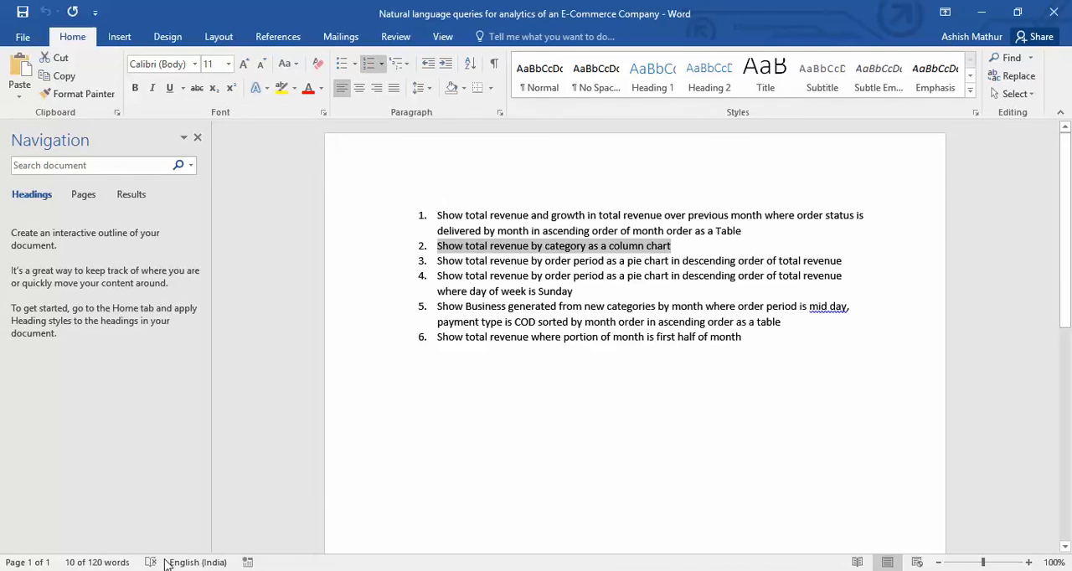
Ask Cortana "Show total revenue by category as a column chart", view the Power BI answer, and return to the Word document.
click(64, 570)
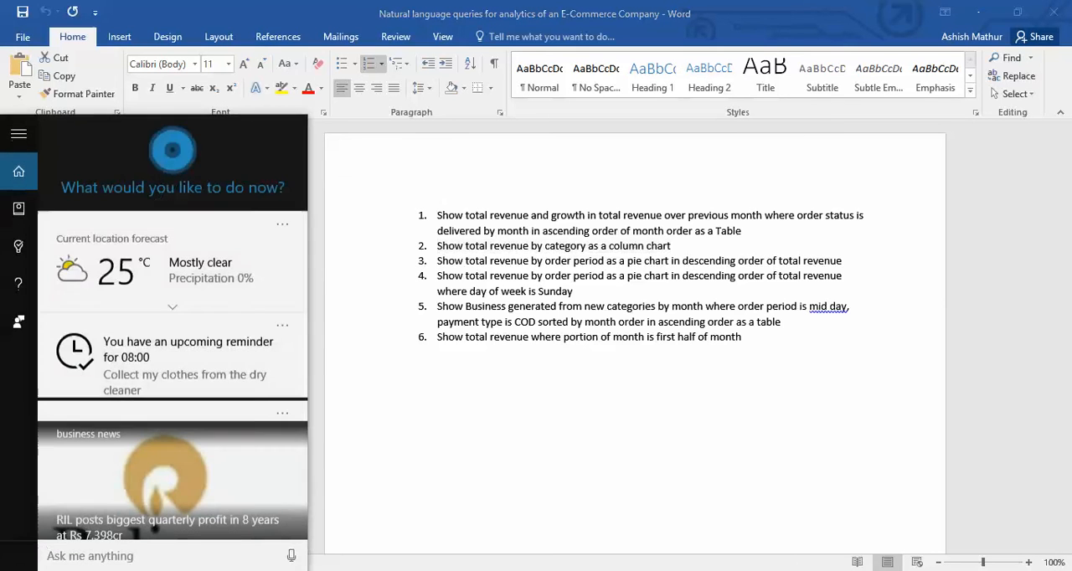
text(Show)
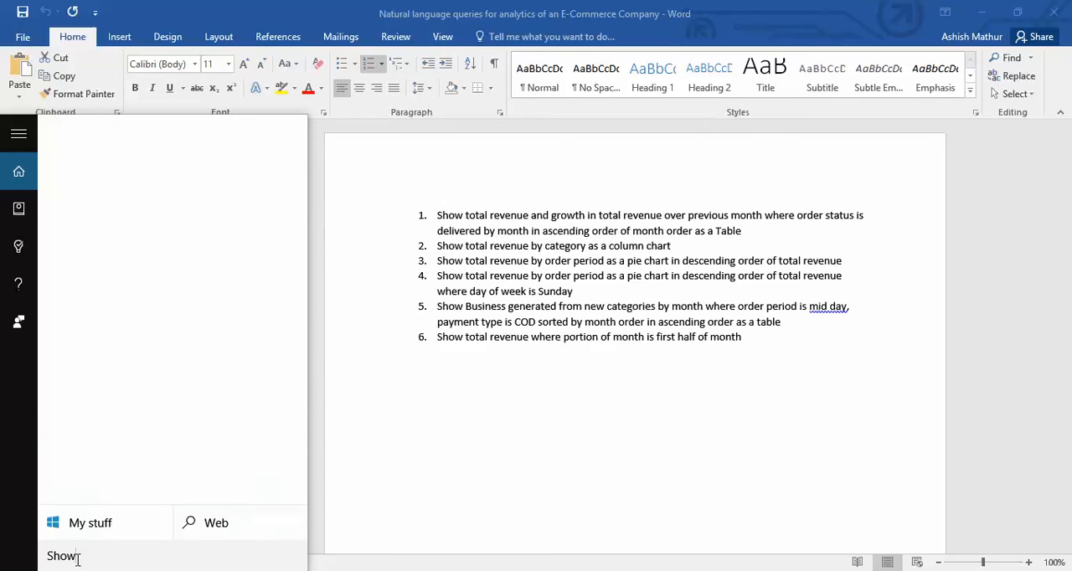
text( total revenue )
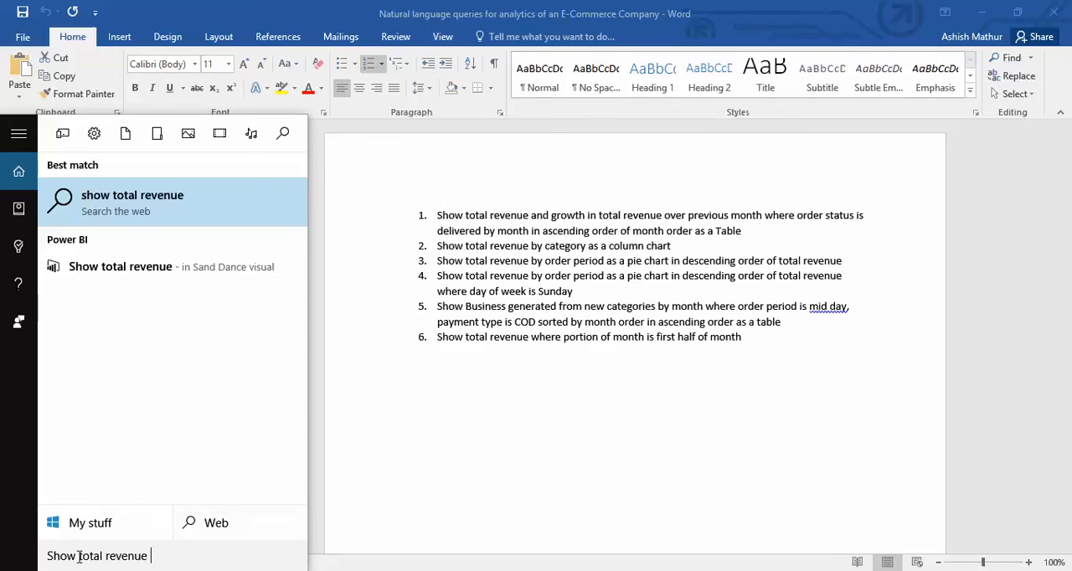
text(by cate)
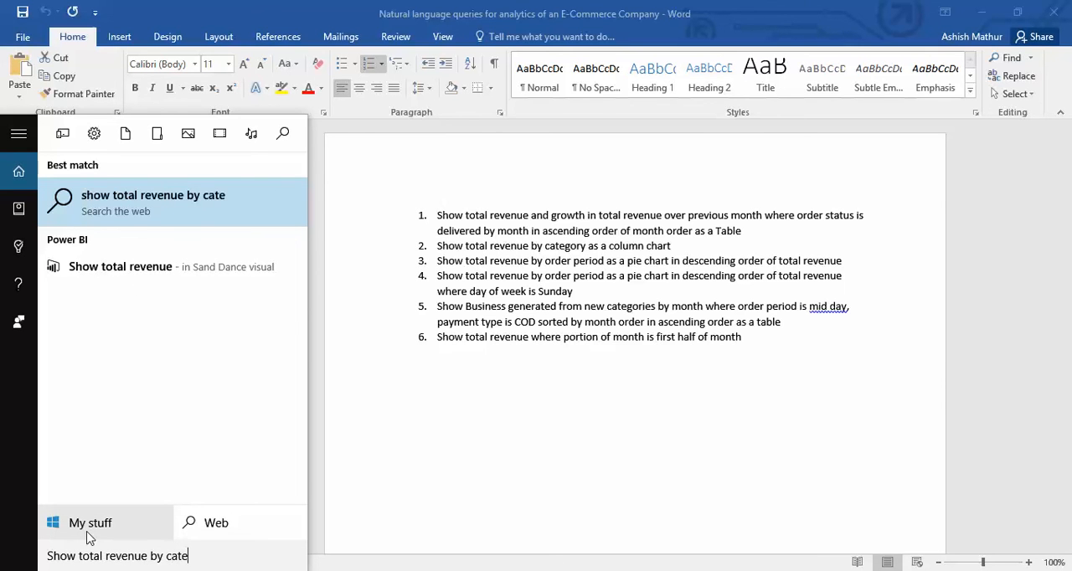
text(gory as a )
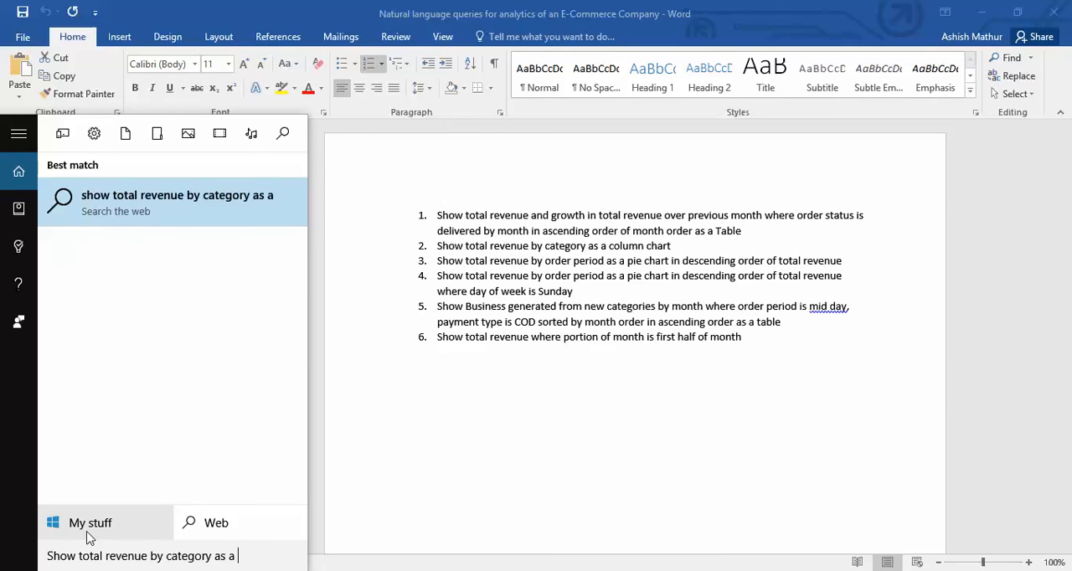
text(column chart)
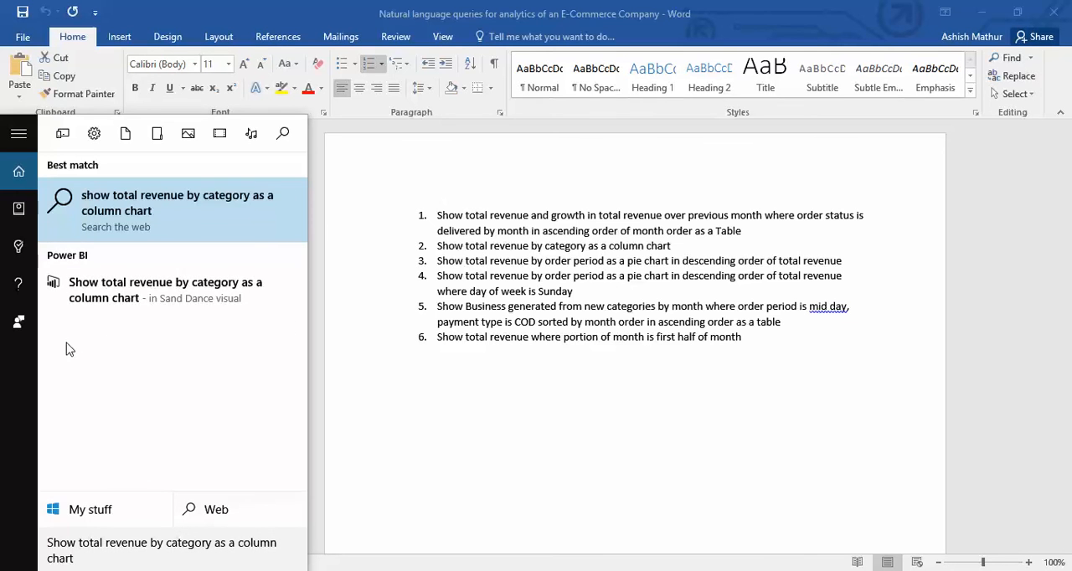
click(121, 303)
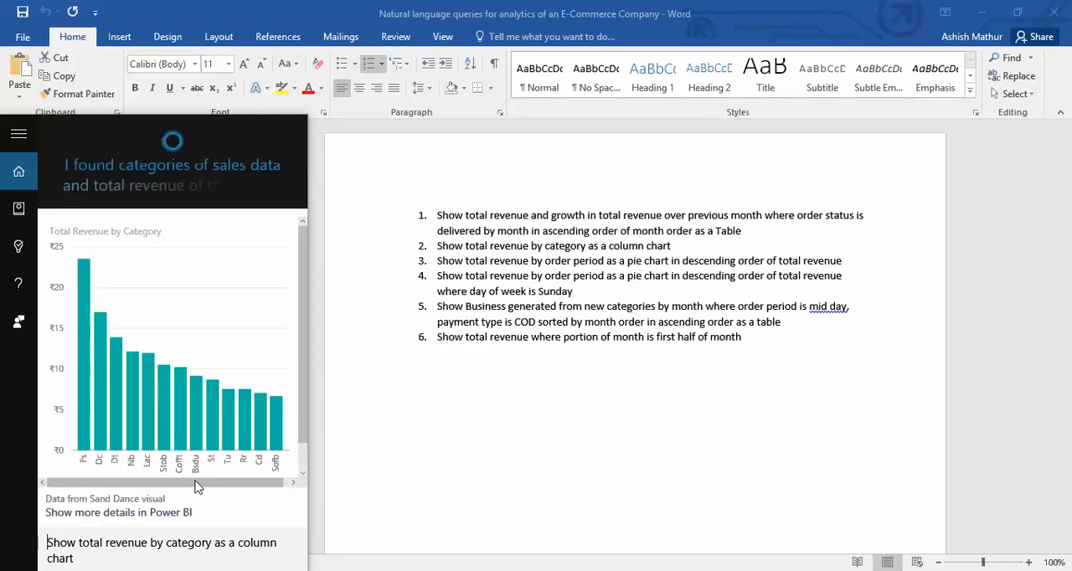
click(611, 303)
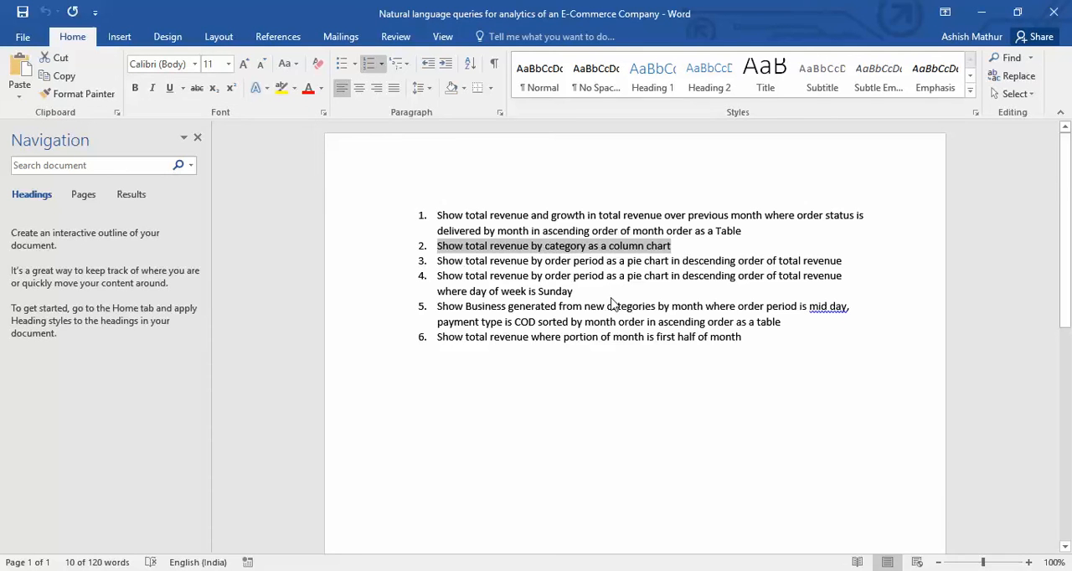
Select and copy the third query, the order period pie chart in descending order of total revenue, in the Word document.
click(449, 275)
key(Home)
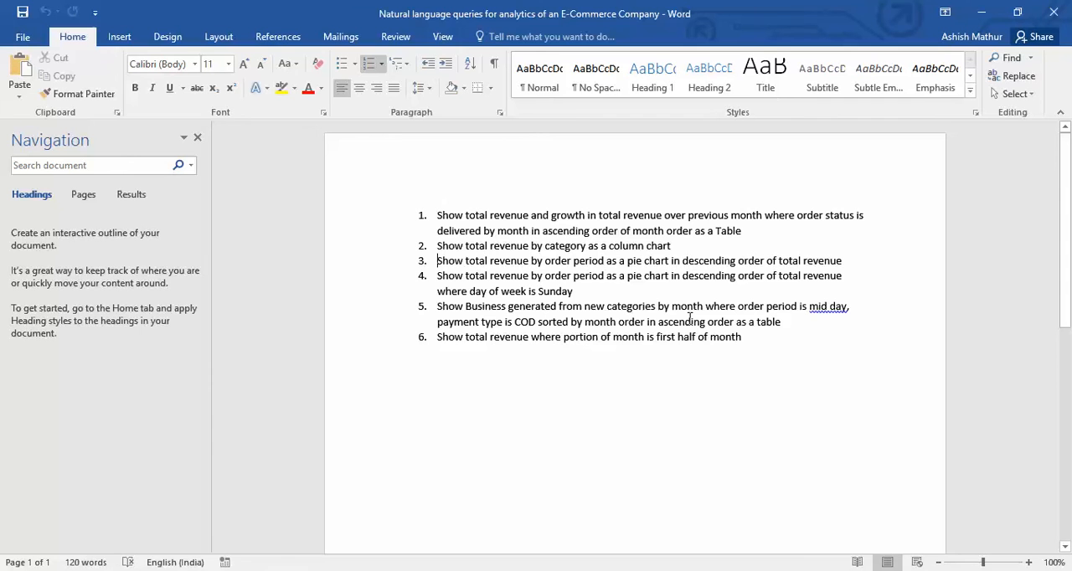
key(ctrl+shift+Right)
key(ctrl+shift+Right)
key(ctrl+shift+Right)
key(ctrl+shift+Right)
key(ctrl+shift+Right)
key(ctrl+shift+Right)
key(ctrl+shift+Right)
key(ctrl+shift+Right)
key(ctrl+shift+Right)
key(ctrl+shift+Right)
key(ctrl+shift+Right)
key(ctrl+shift+Right)
key(ctrl+shift+Right)
key(ctrl+shift+Right)
key(ctrl+shift+Right)
key(ctrl+shift+Right)
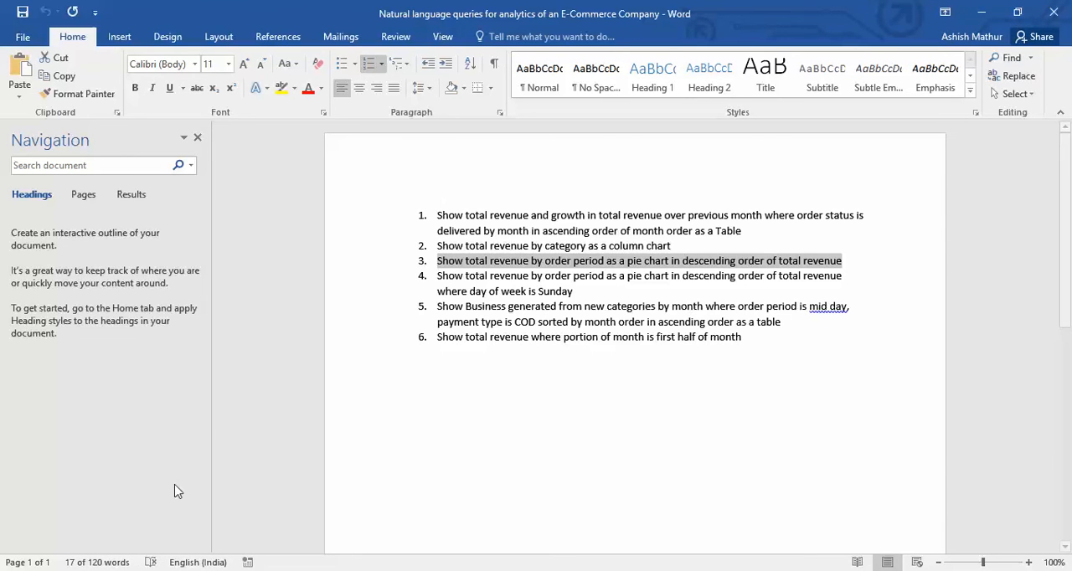
Ask Cortana the copied order period pie chart query without its list number and examine the Power BI answer's slices.
click(121, 557)
text(3.	Show total revenue by order period as a pie chart in descending order of total revenue)
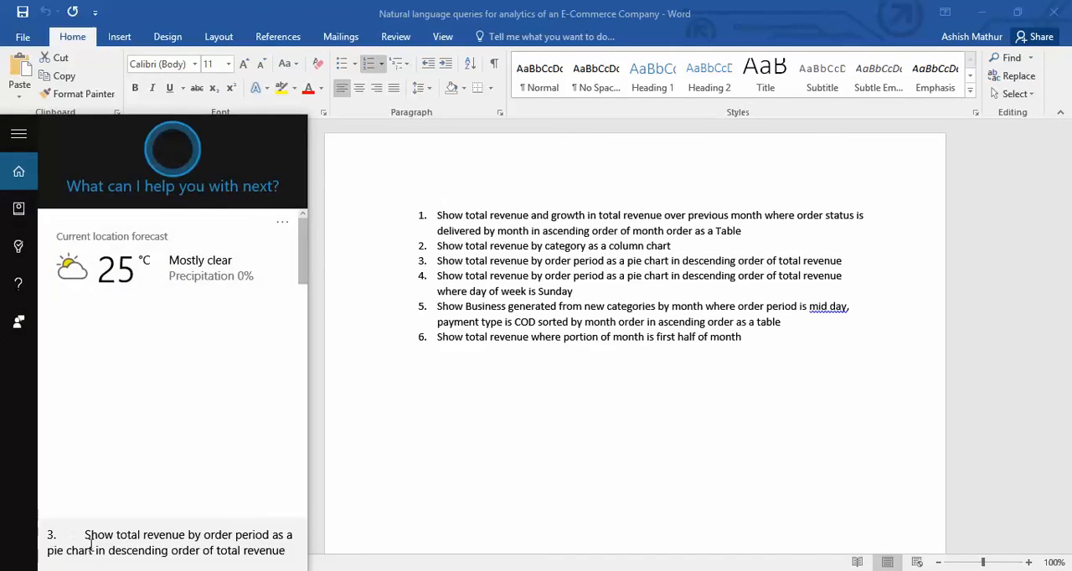
key(BackSpace)
key(BackSpace)
key(BackSpace)
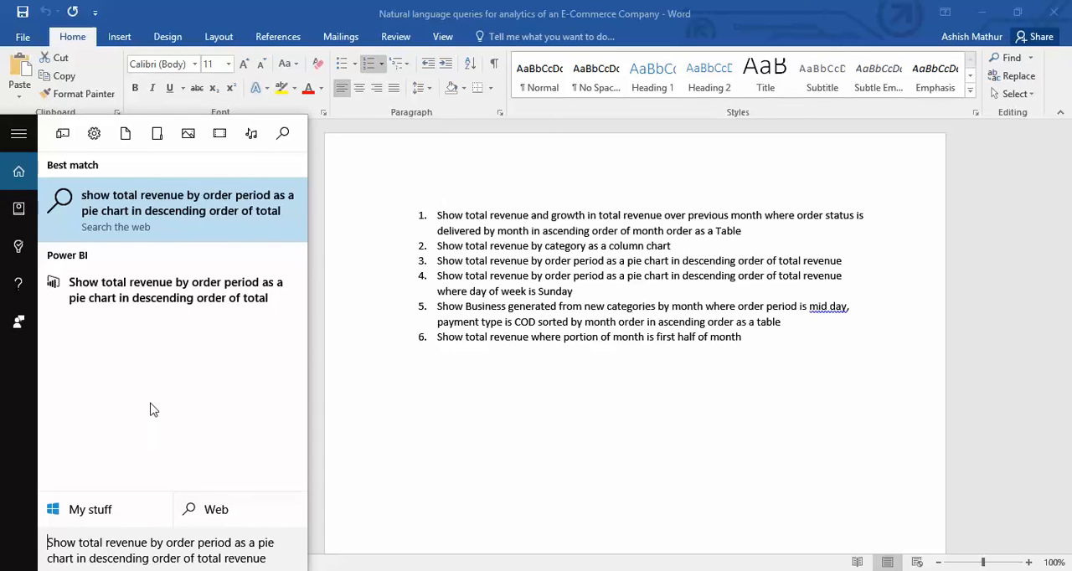
click(165, 301)
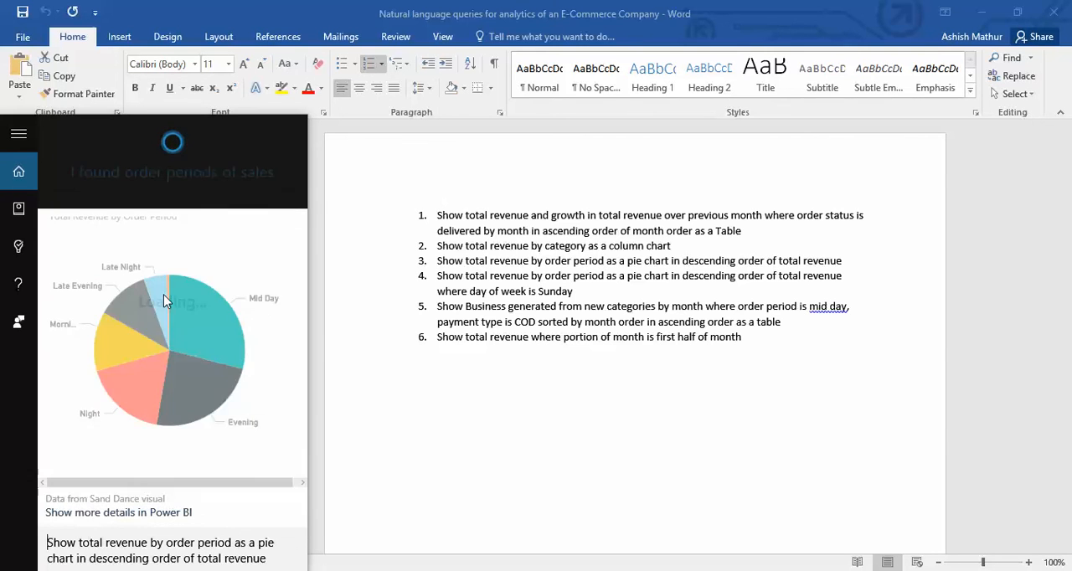
mouse_move(222, 401)
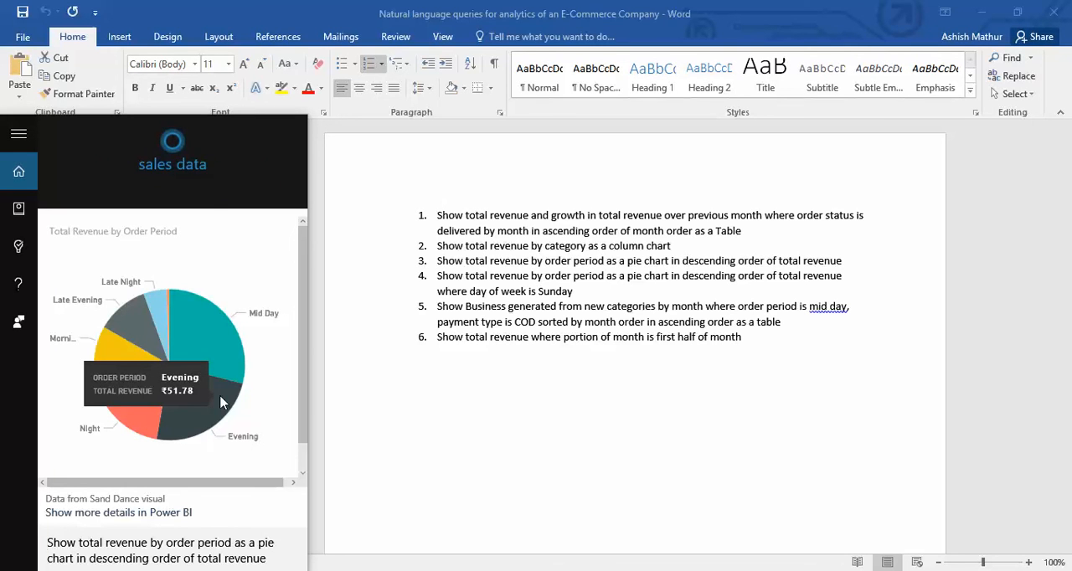
click(495, 331)
click(501, 327)
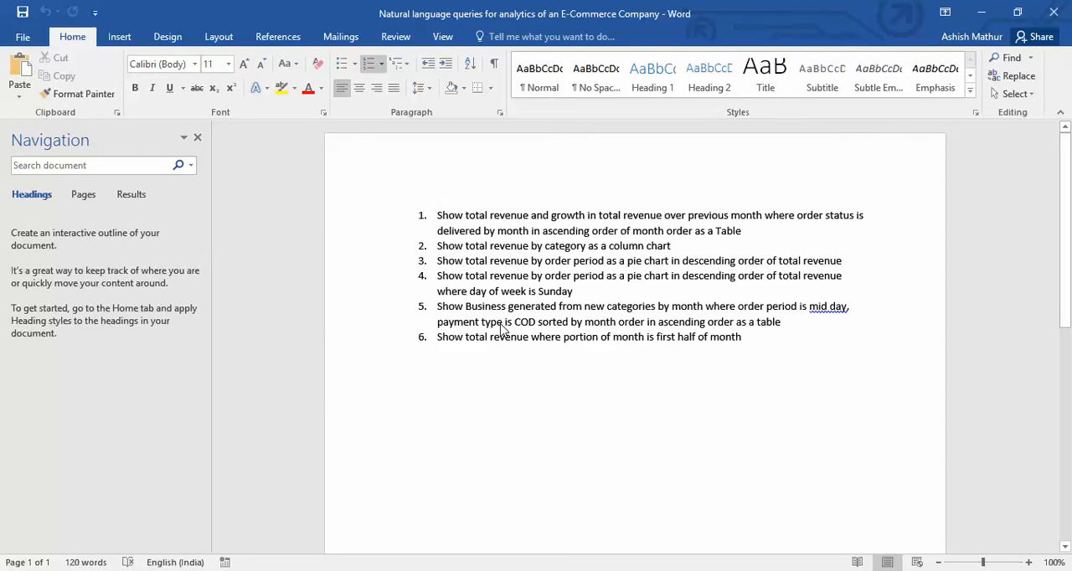